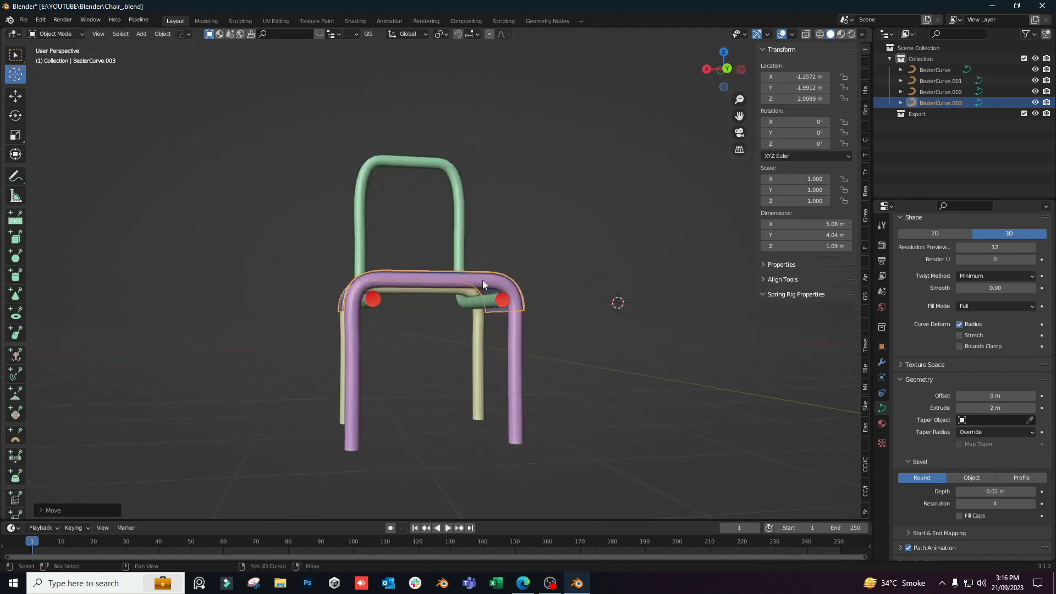
# Save the chair file and add a new object at the 3D cursor on the backrest frame's upper bar.
pyautogui.hotkey('ctrl', 's')
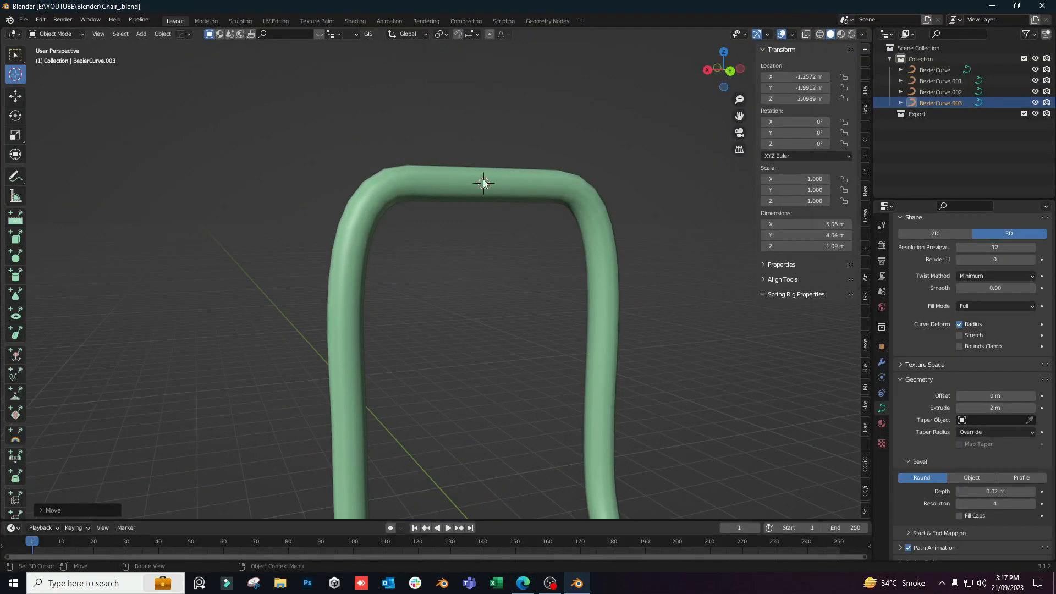
pyautogui.press('w')
pyautogui.hotkey('shift', 'a')
pyautogui.hotkey('shift', 'a')
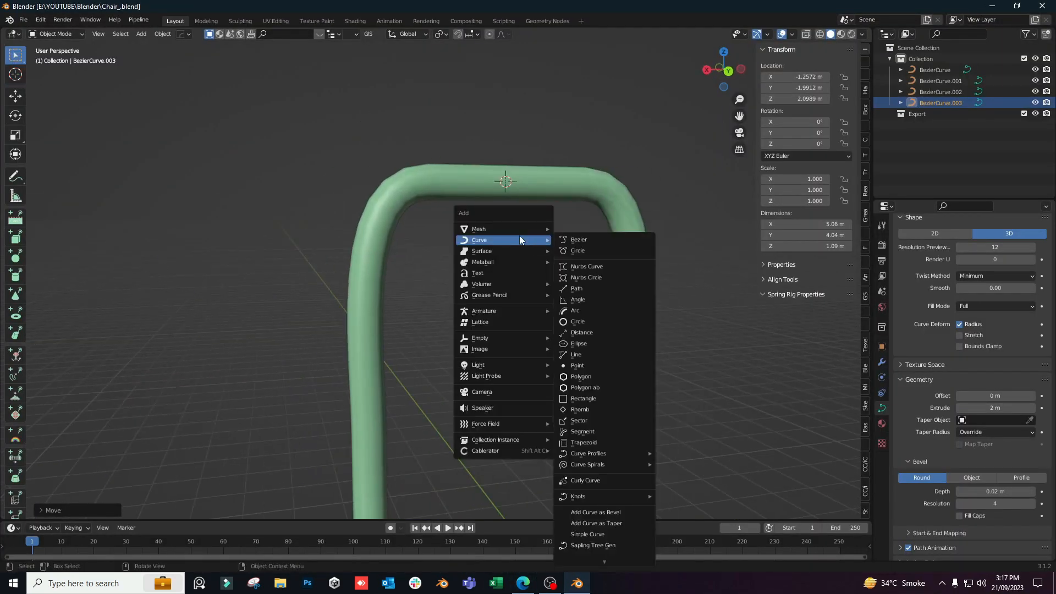
pyautogui.click(578, 230)
# Rotate the new object -90 degrees about the X axis and scale it.
pyautogui.moveTo(555, 275); pyautogui.dragTo(620, 327, button='middle')
pyautogui.scroll(-2, 619, 327)
pyautogui.write('rx-90')
pyautogui.press('Return')
pyautogui.moveTo(500, 203); pyautogui.dragTo(440, 151, button='middle')
pyautogui.press('s')
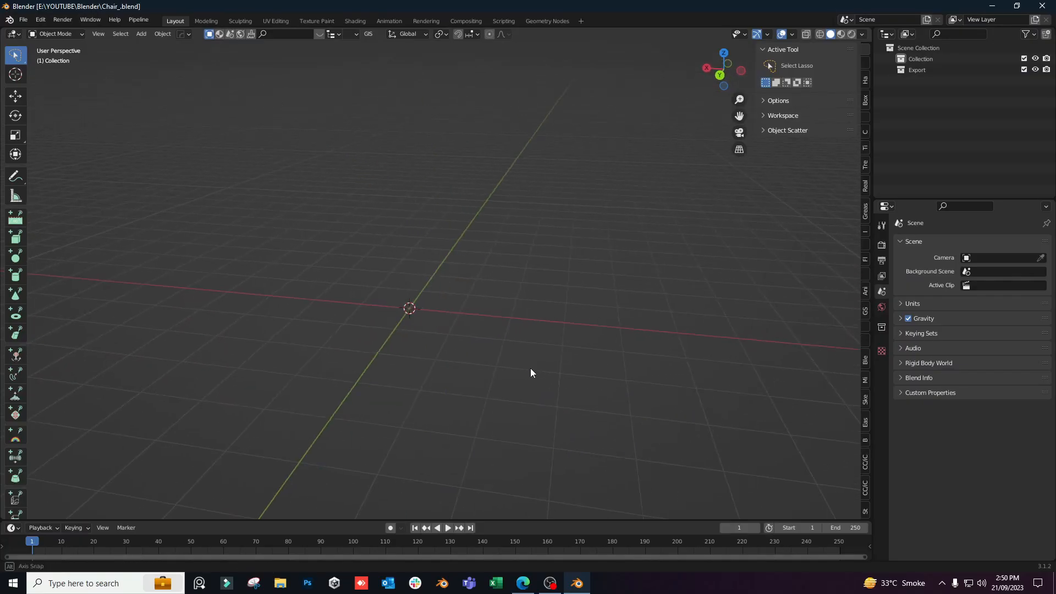
# Examine the chair reference photo in the web browser and return to Blender.
pyautogui.moveTo(530, 368); pyautogui.dragTo(543, 338, button='middle')
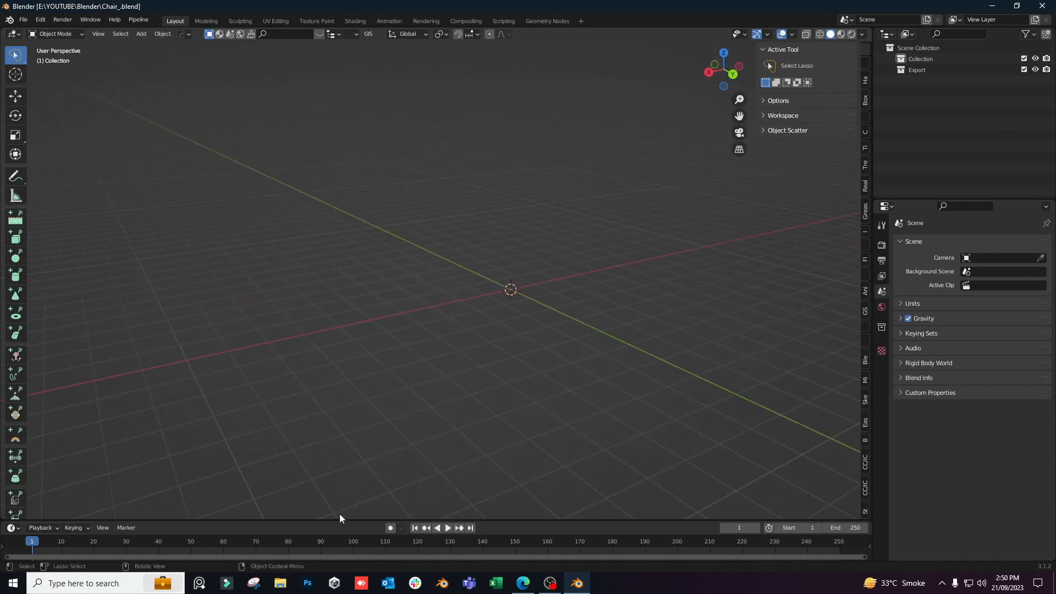
pyautogui.click(523, 583)
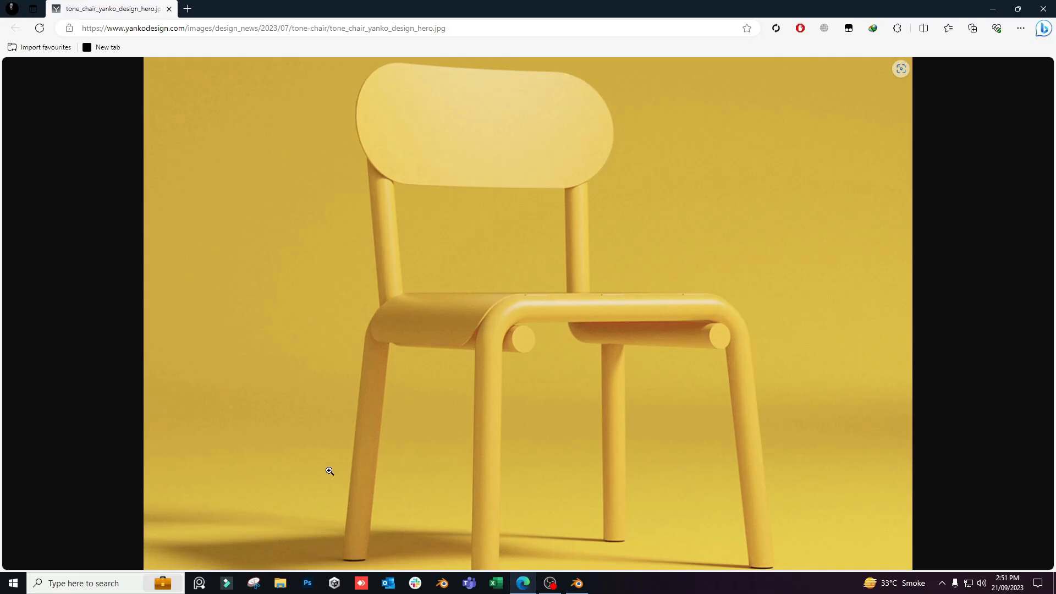
pyautogui.click(523, 583)
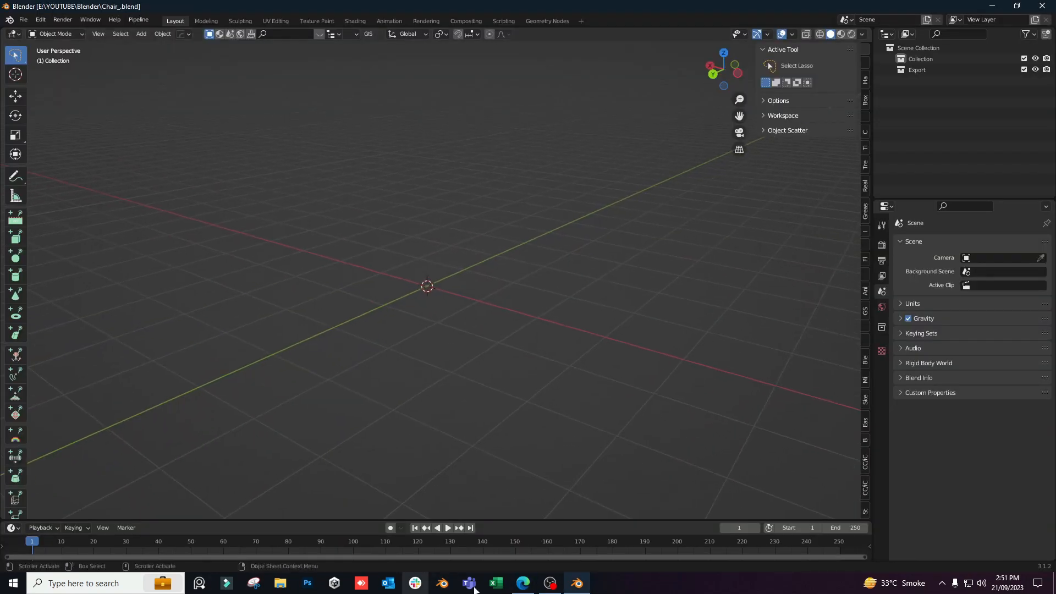
pyautogui.click(535, 587)
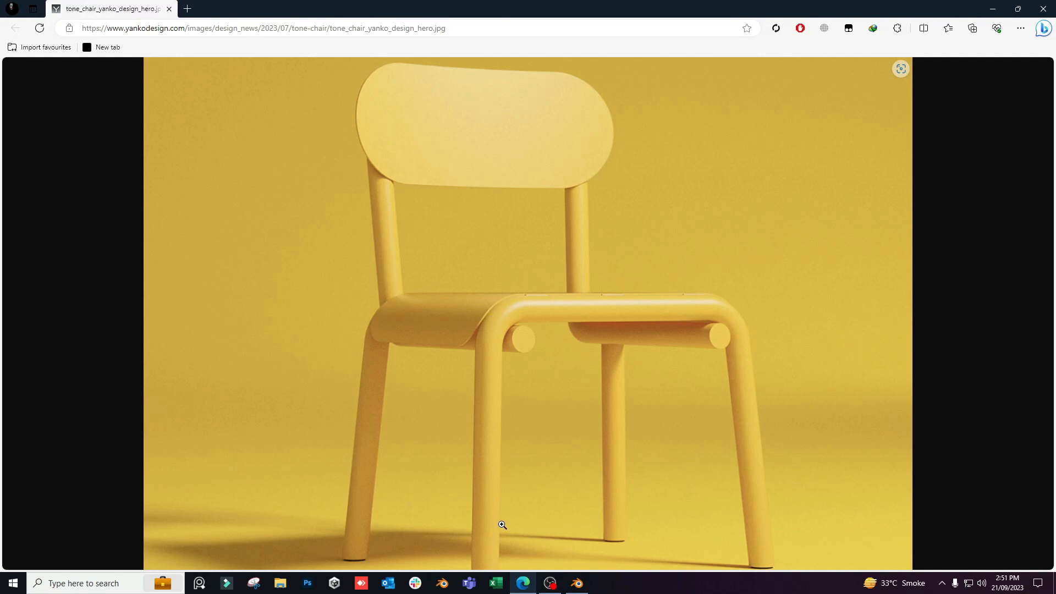
pyautogui.click(577, 583)
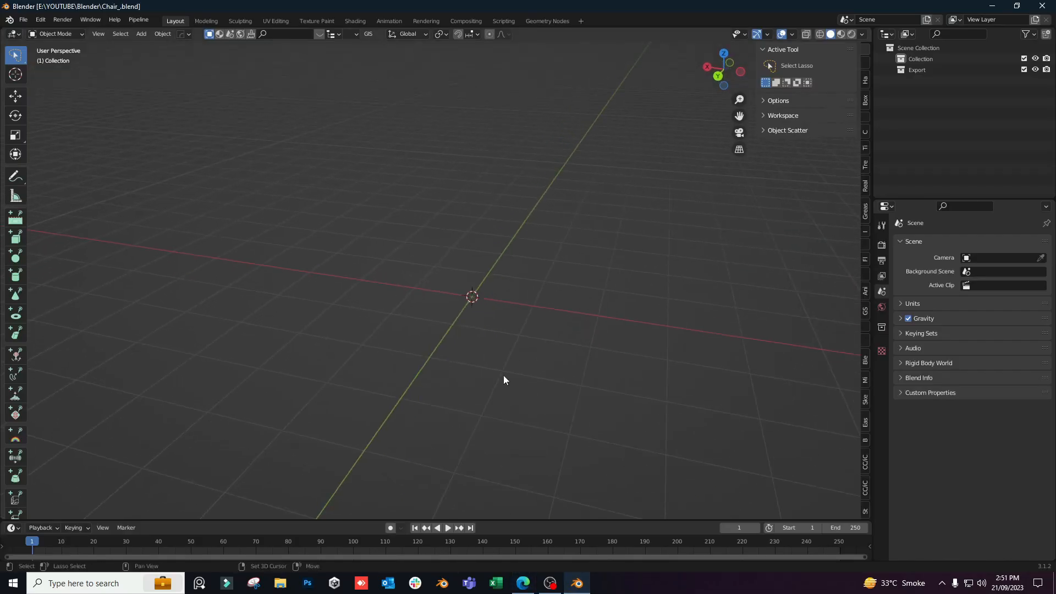
# Add a Bezier curve at the world origin.
pyautogui.moveTo(498, 336); pyautogui.dragTo(485, 318, button='middle')
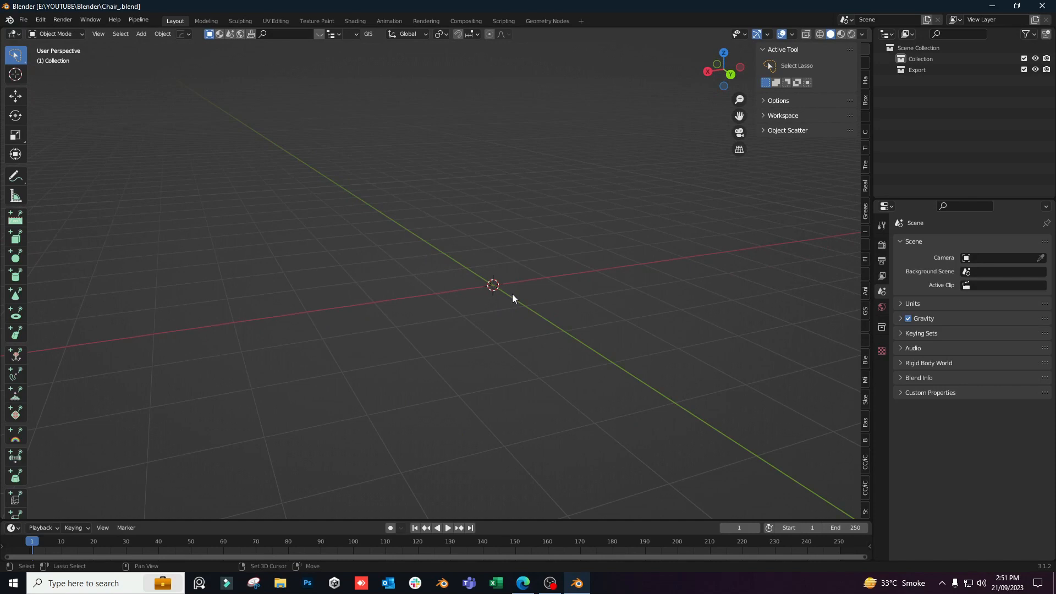
pyautogui.hotkey('shift', 'a')
pyautogui.moveTo(513, 295)
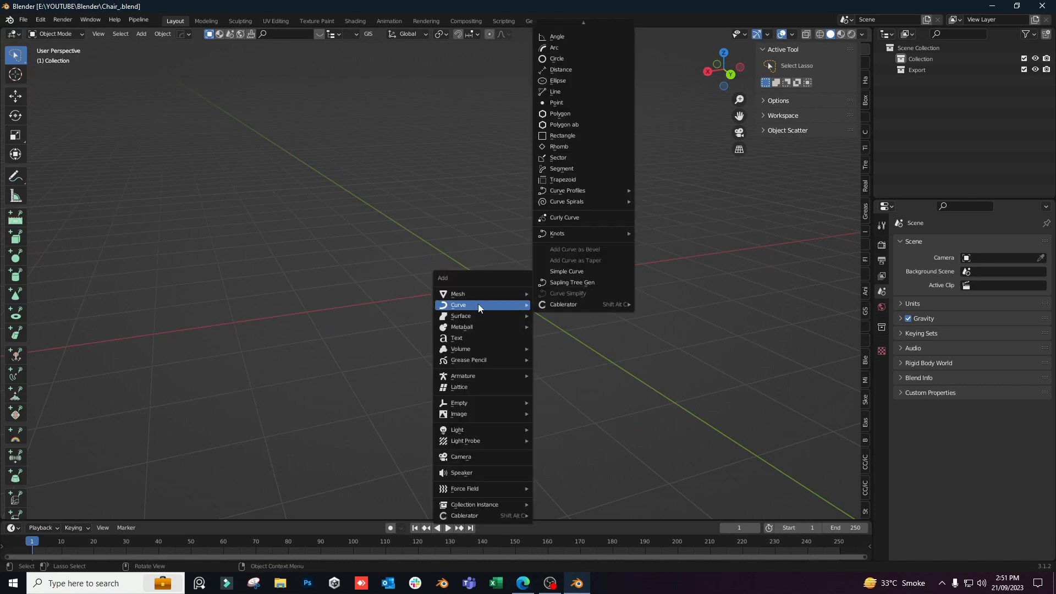
pyautogui.moveTo(571, 25)
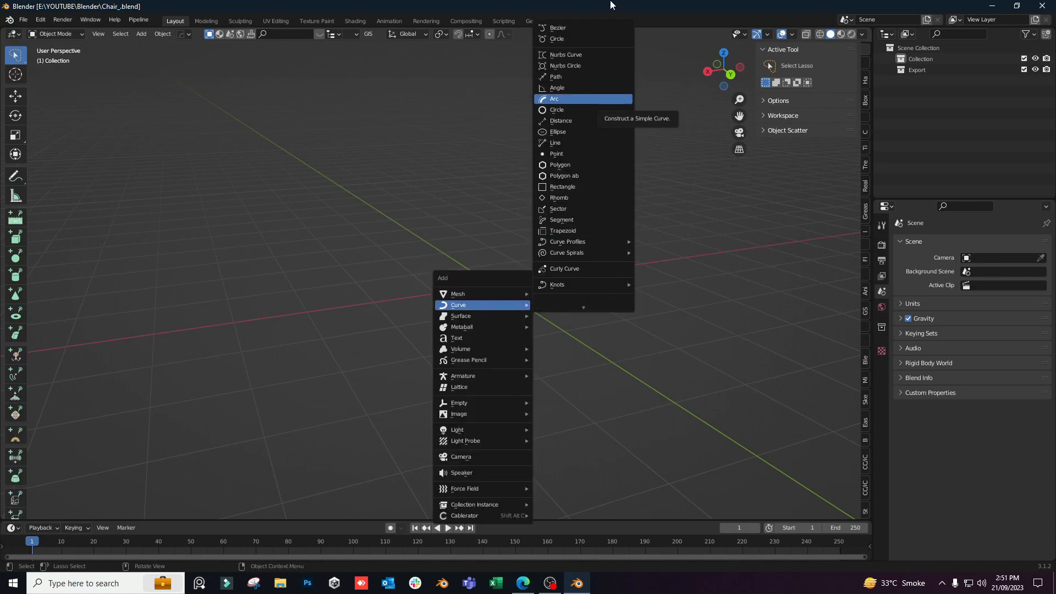
pyautogui.click(571, 27)
pyautogui.moveTo(617, 310); pyautogui.dragTo(533, 372, button='middle')
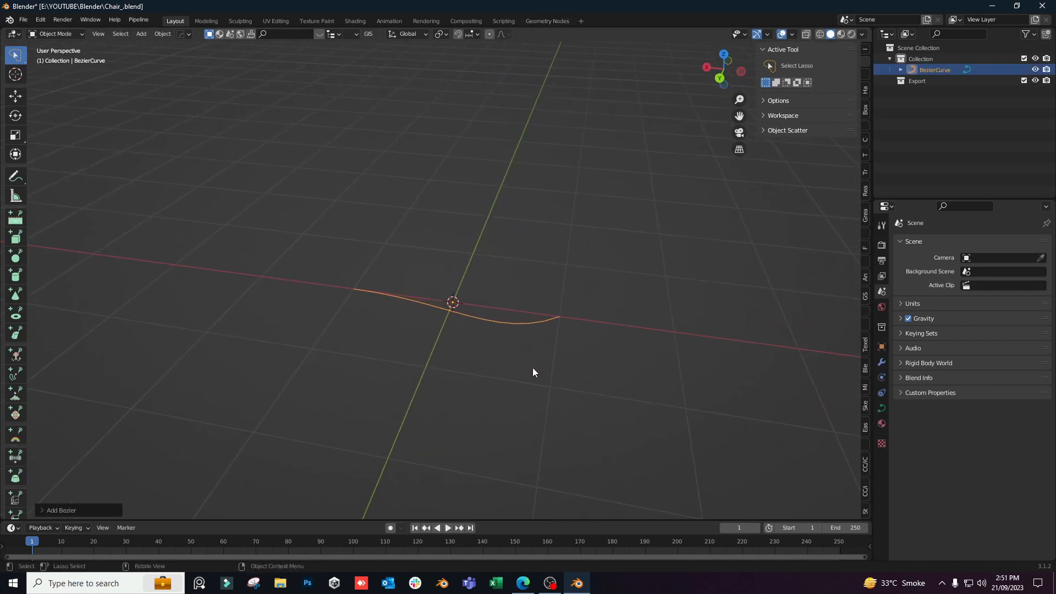
# Enter Edit Mode on the Bezier curve and delete its end control point on the negative X side.
pyautogui.click(78, 31)
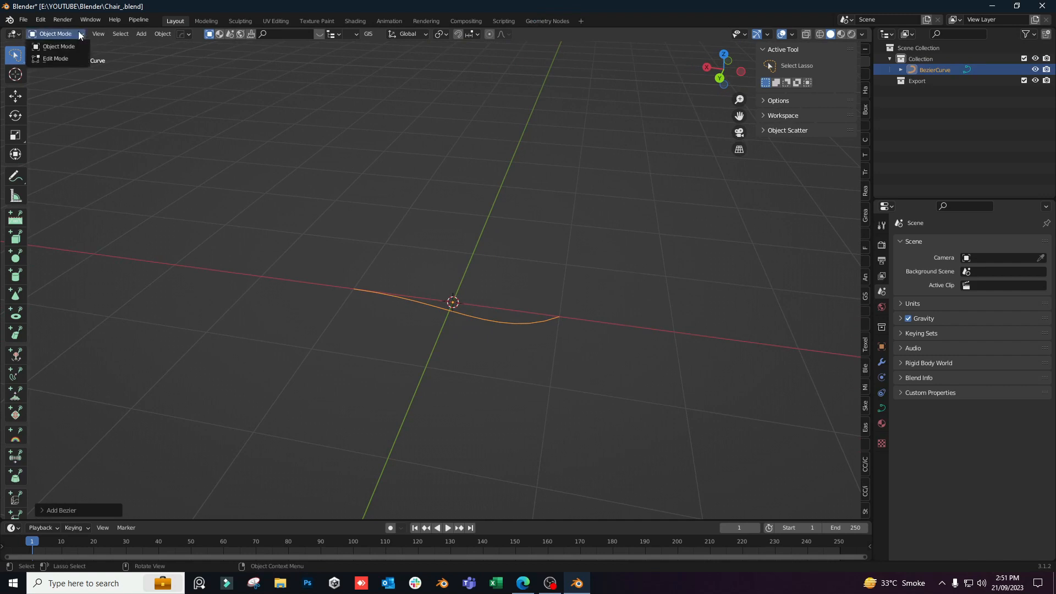
pyautogui.click(70, 54)
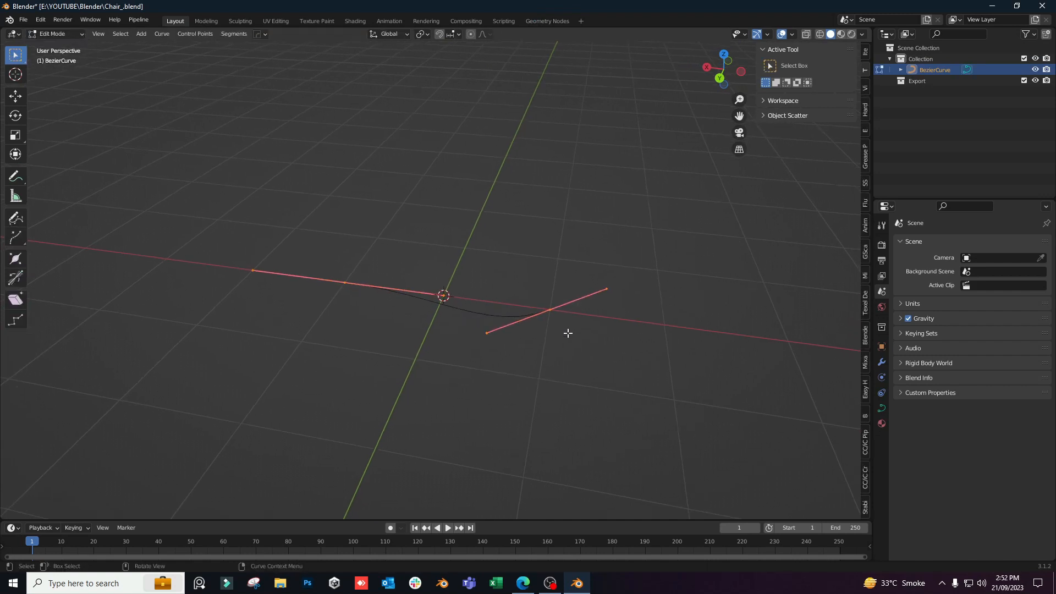
pyautogui.click(549, 310)
pyautogui.press('x')
pyautogui.click(552, 311)
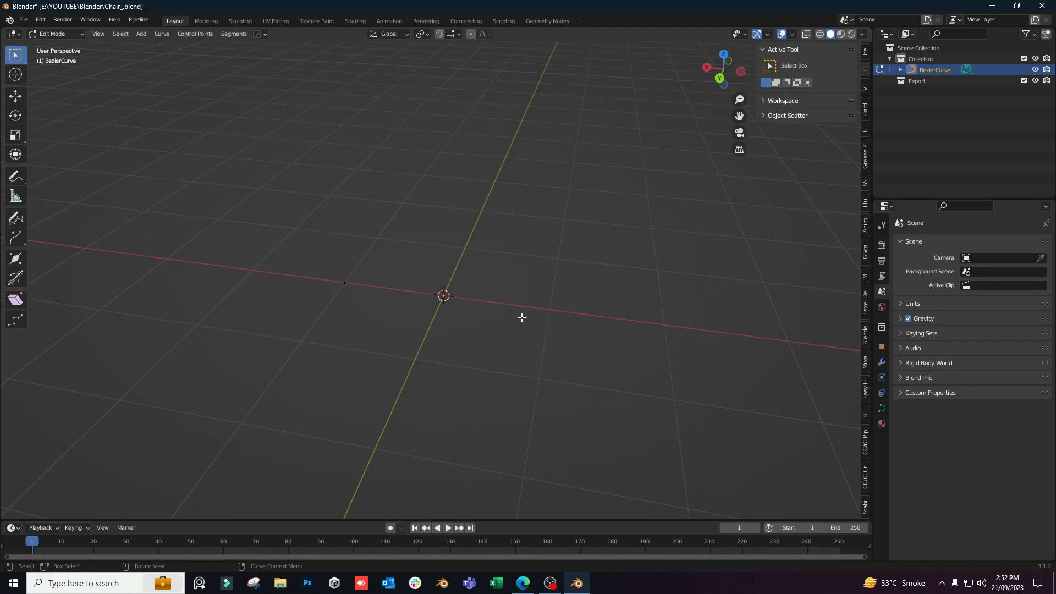
# Snap the remaining control point to the 3D cursor at the world origin.
pyautogui.moveTo(521, 316); pyautogui.dragTo(418, 310, button='middle')
pyautogui.click(406, 292)
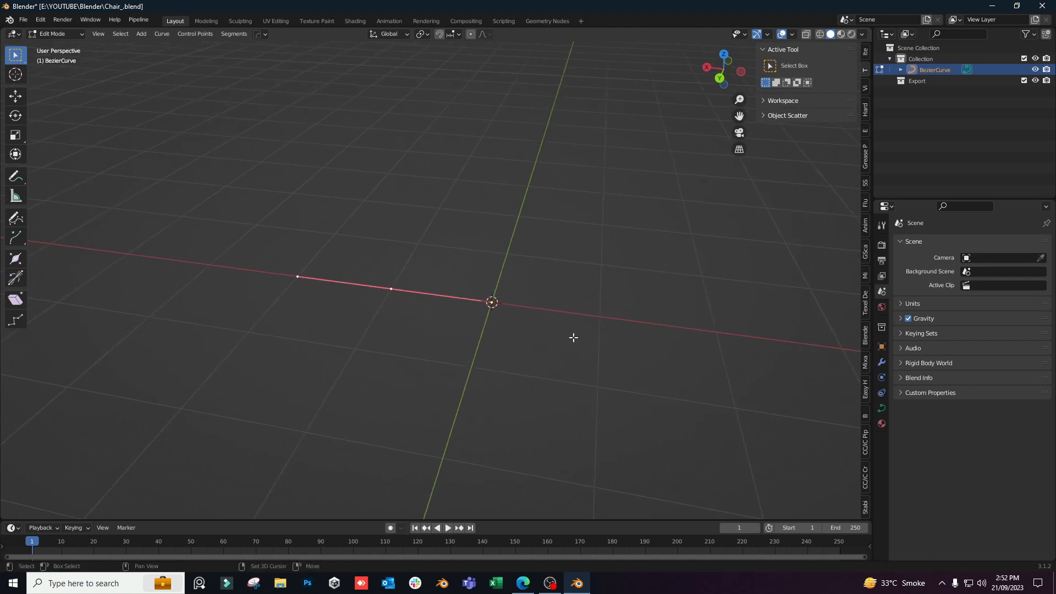
pyautogui.hotkey('shift', 's')
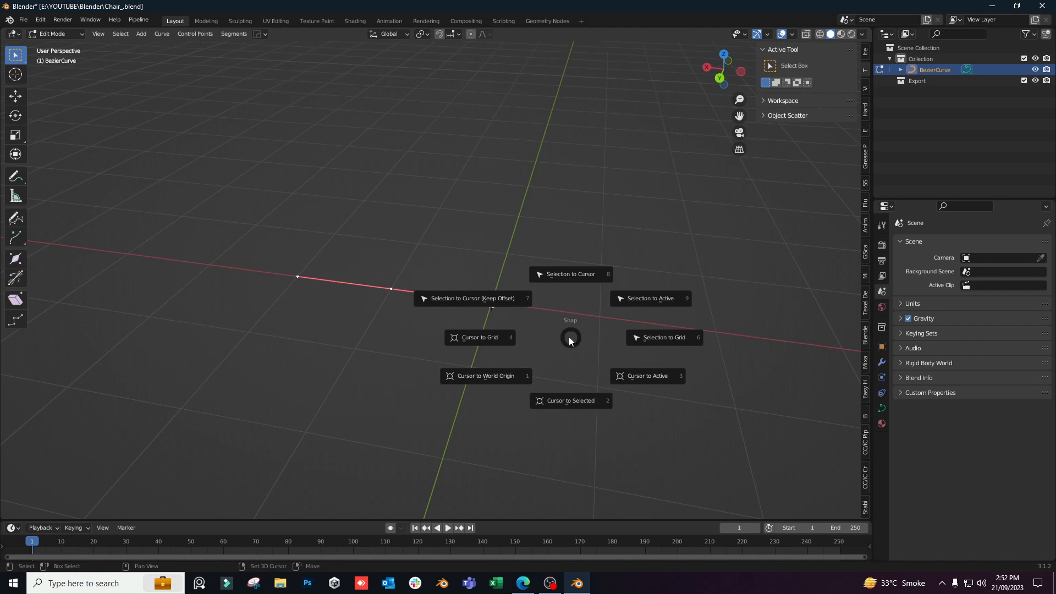
pyautogui.click(511, 306)
pyautogui.scroll(3, 557, 354)
pyautogui.keyDown('shift'); pyautogui.moveTo(654, 386); pyautogui.dragTo(486, 357, button='middle'); pyautogui.keyUp('shift')
pyautogui.scroll(-4, 486, 358)
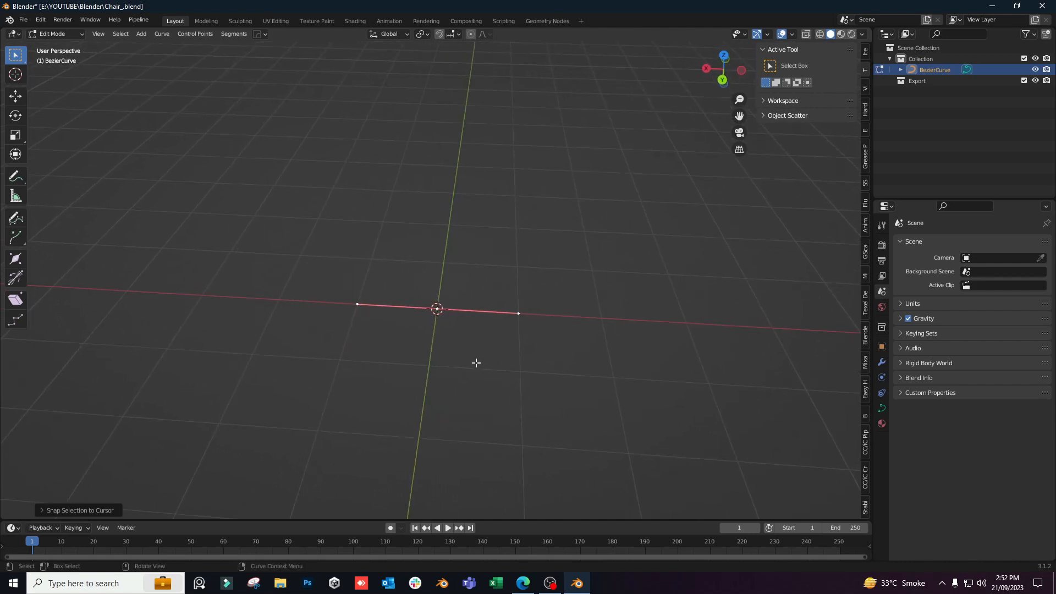
# Extrude the control point along the X axis to form a straight segment.
pyautogui.press('g')
pyautogui.press('x')
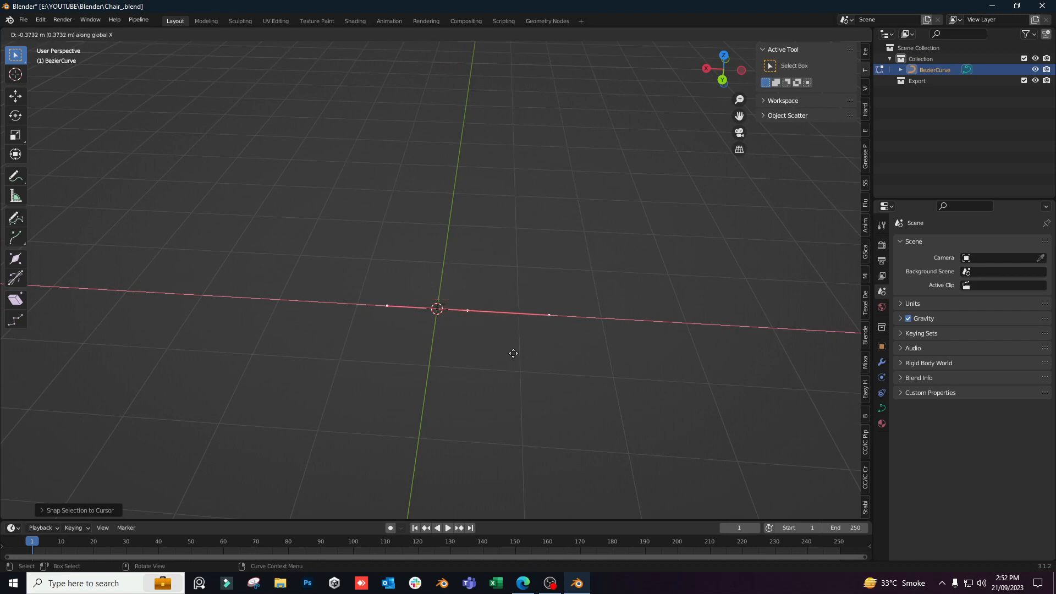
pyautogui.click(244, 349)
pyautogui.moveTo(345, 348); pyautogui.dragTo(608, 328, button='middle')
# Check the chair reference photo in the browser and extrude both control points upward along Z in Blender.
pyautogui.hotkey('alt', 'Tab')
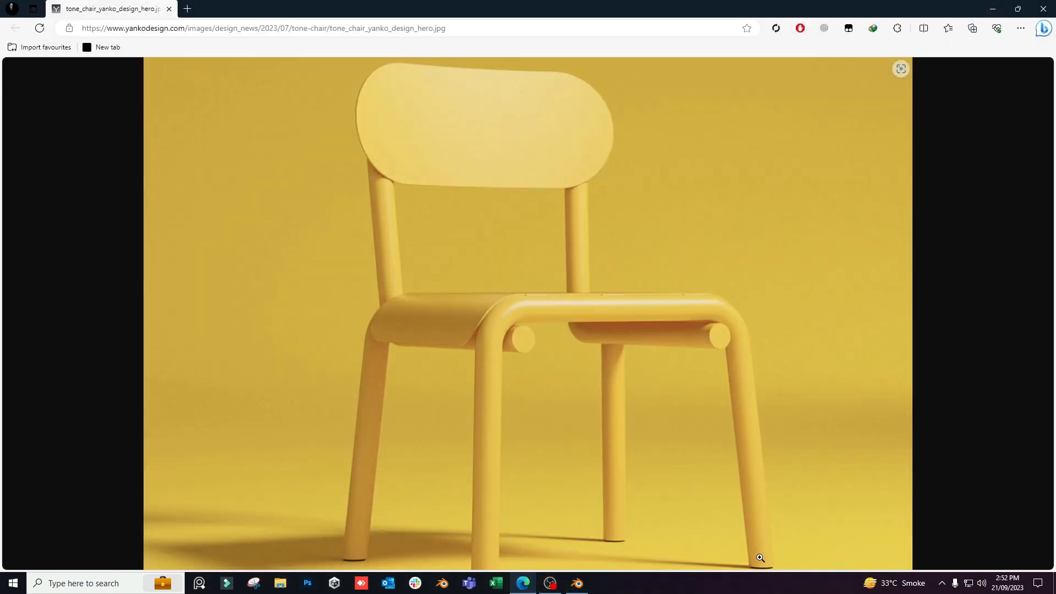
pyautogui.click(576, 584)
pyautogui.moveTo(520, 284); pyautogui.dragTo(534, 288, button='middle')
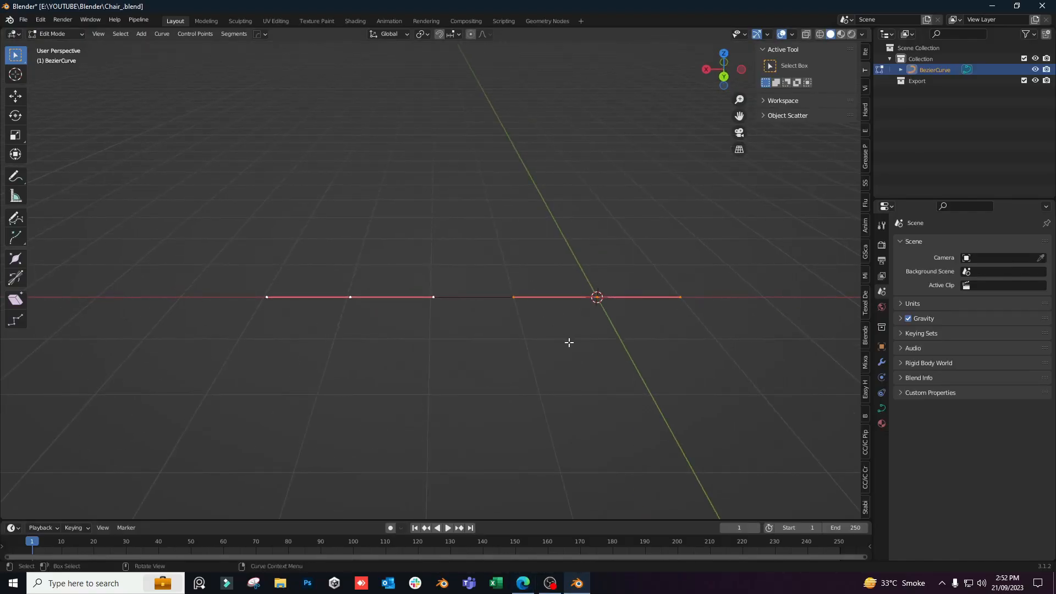
pyautogui.press('g')
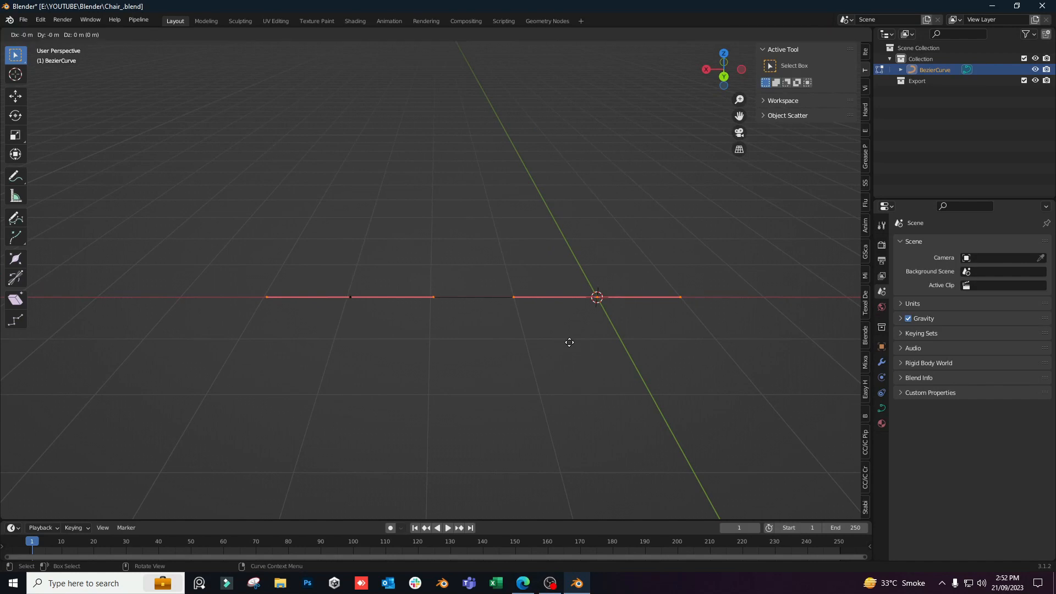
pyautogui.press('z')
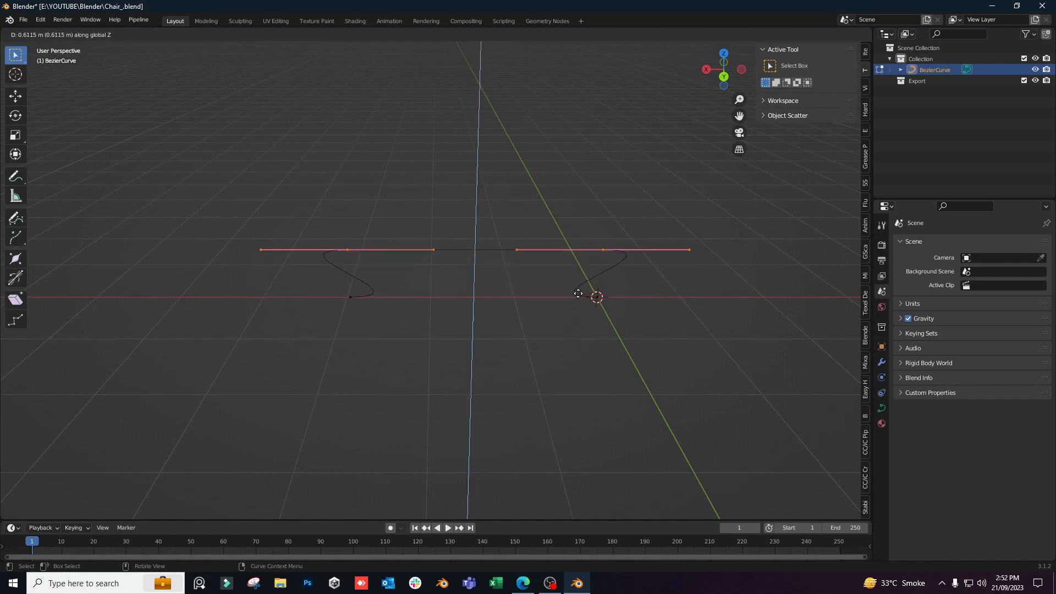
pyautogui.click(591, 186)
pyautogui.moveTo(592, 186); pyautogui.dragTo(553, 203, button='middle')
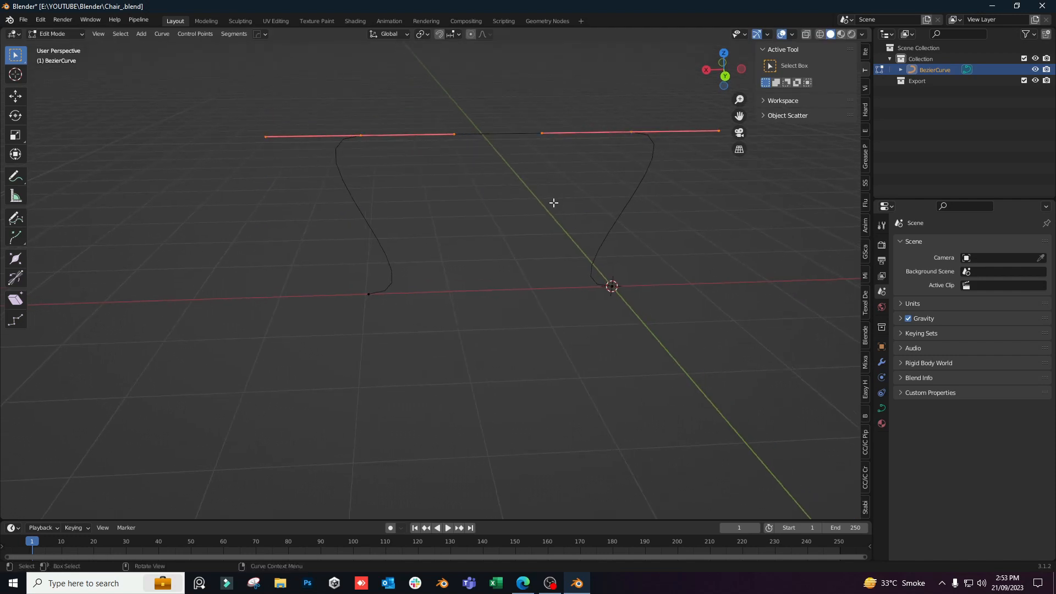
# Rotate the handles of the lower control point on the positive X side 90 degrees about Y.
pyautogui.click(376, 297)
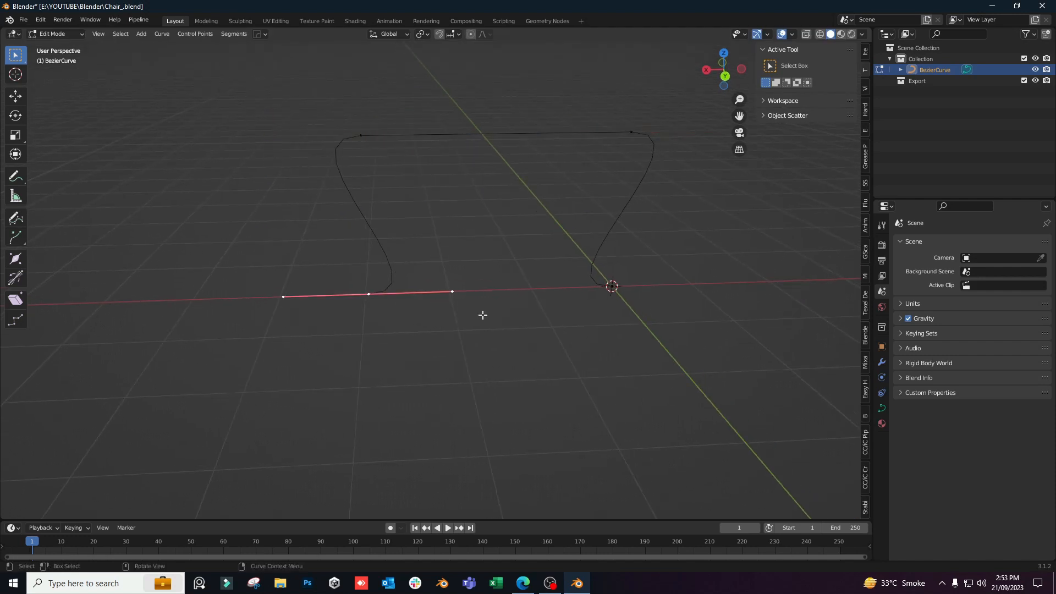
pyautogui.press('r')
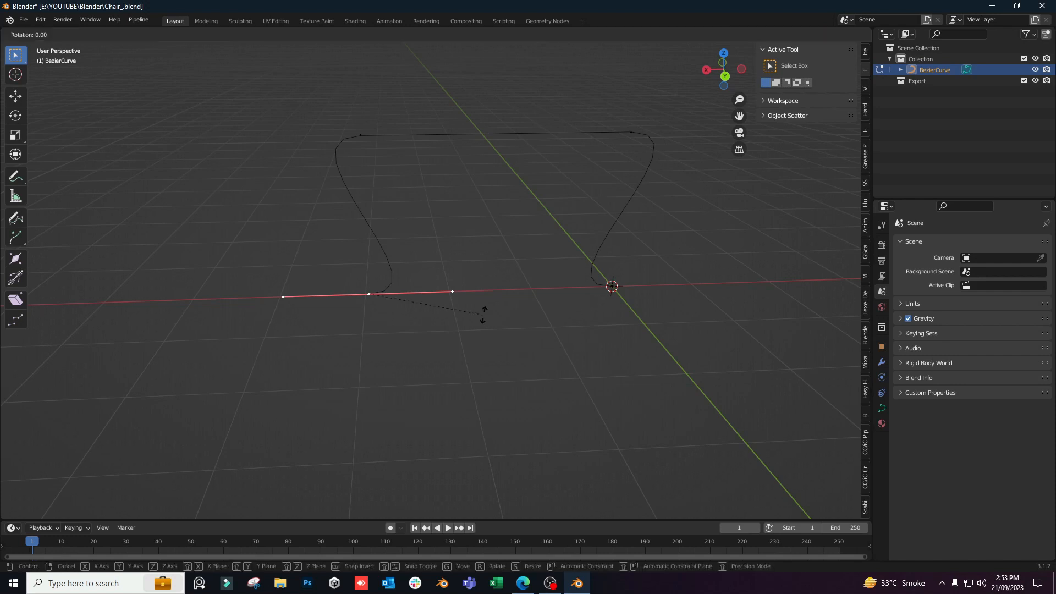
pyautogui.press('y')
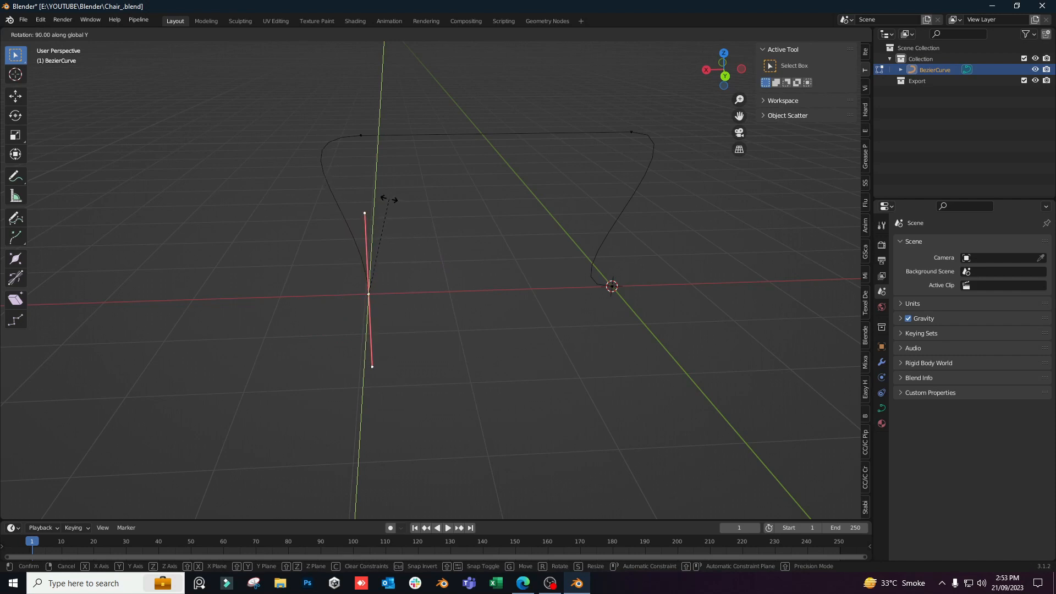
pyautogui.click(390, 200)
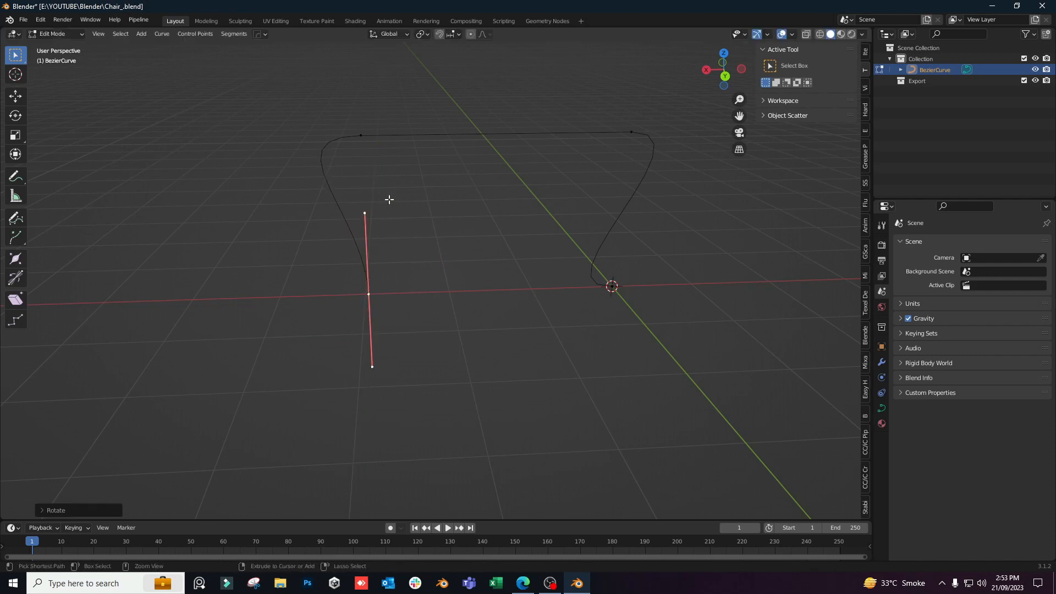
# Rotate the handles of the lower control point at the world origin about Y until they are nearly vertical.
pyautogui.click(612, 286)
pyautogui.press('r')
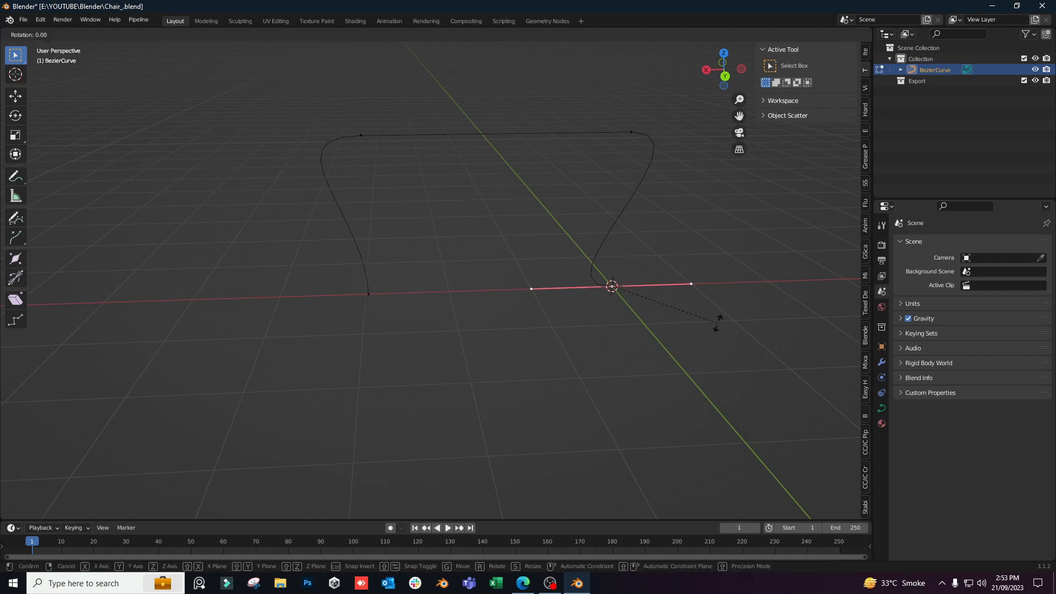
pyautogui.press('y')
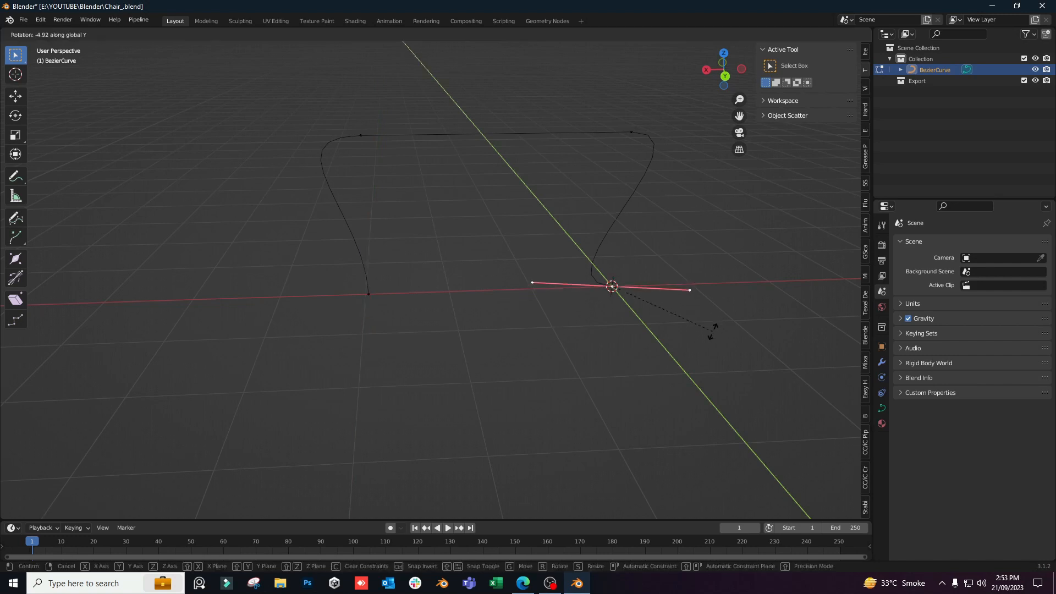
pyautogui.click(586, 354)
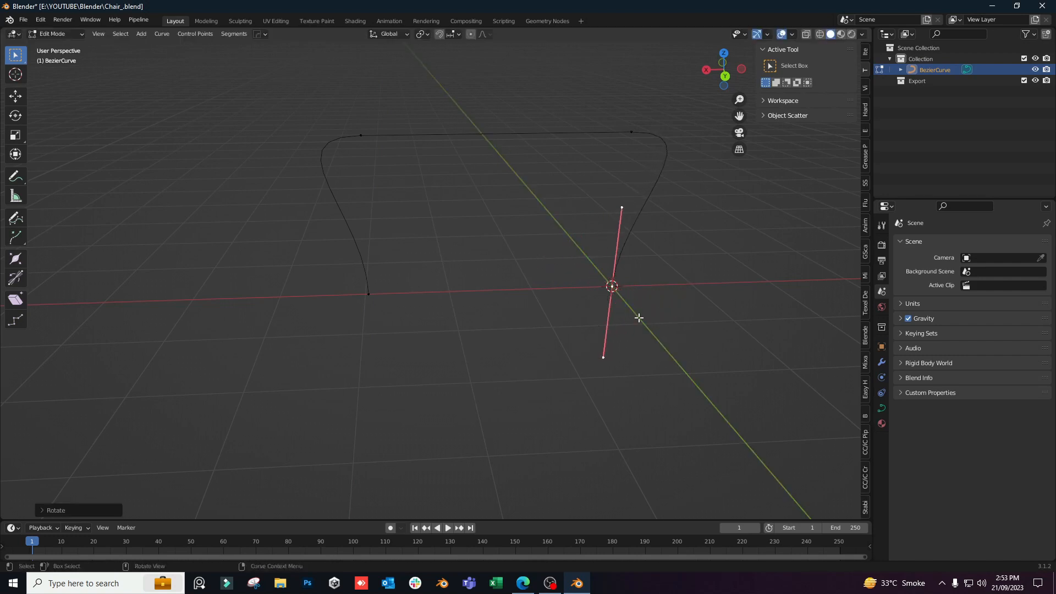
# Move the lower control point at the origin outward about 0.77 m in the negative X direction.
pyautogui.moveTo(637, 315); pyautogui.dragTo(632, 315, button='middle')
pyautogui.press('g')
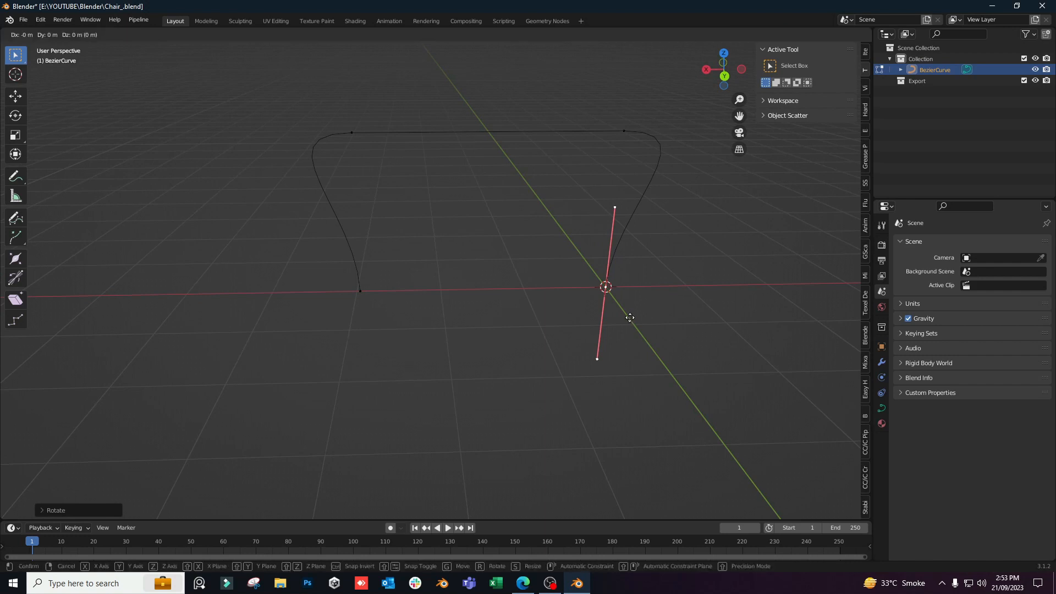
pyautogui.press('x')
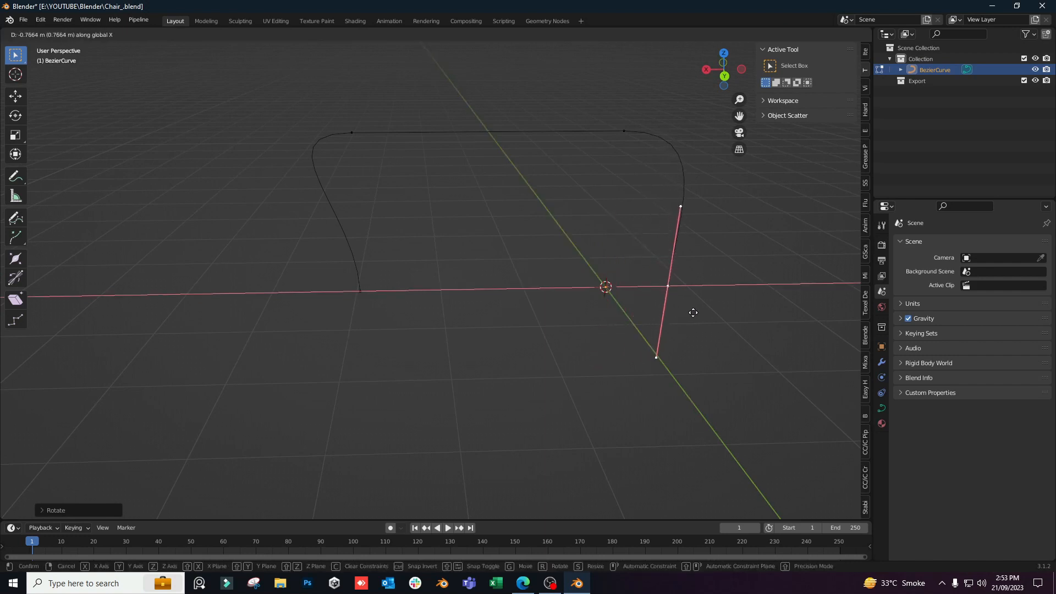
pyautogui.click(693, 312)
# Move the lower control point on the positive X side outward about 0.70 m along X and return to Object Mode.
pyautogui.click(356, 296)
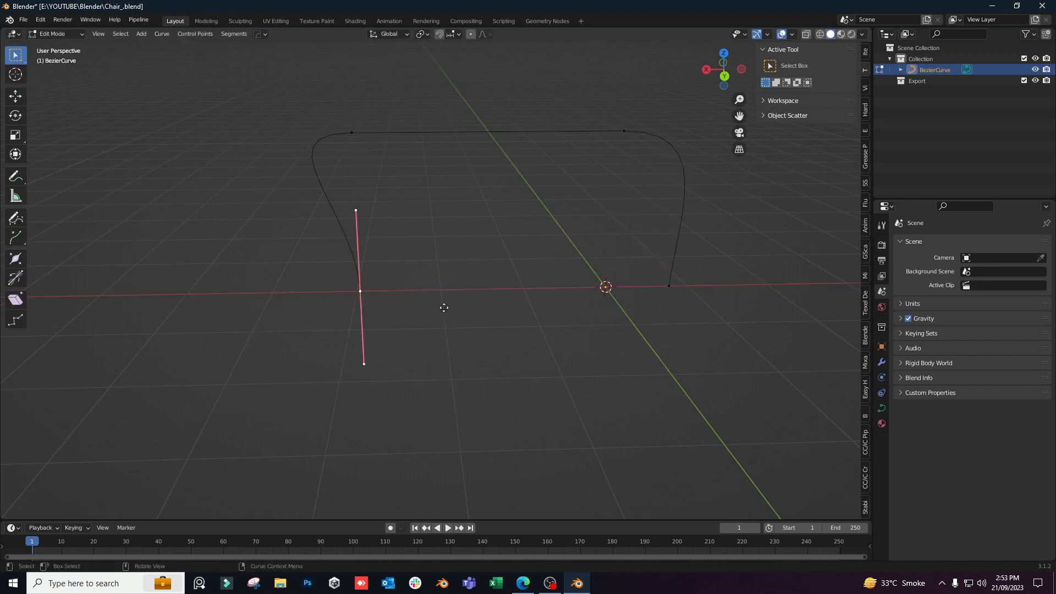
pyautogui.press('g')
pyautogui.press('x')
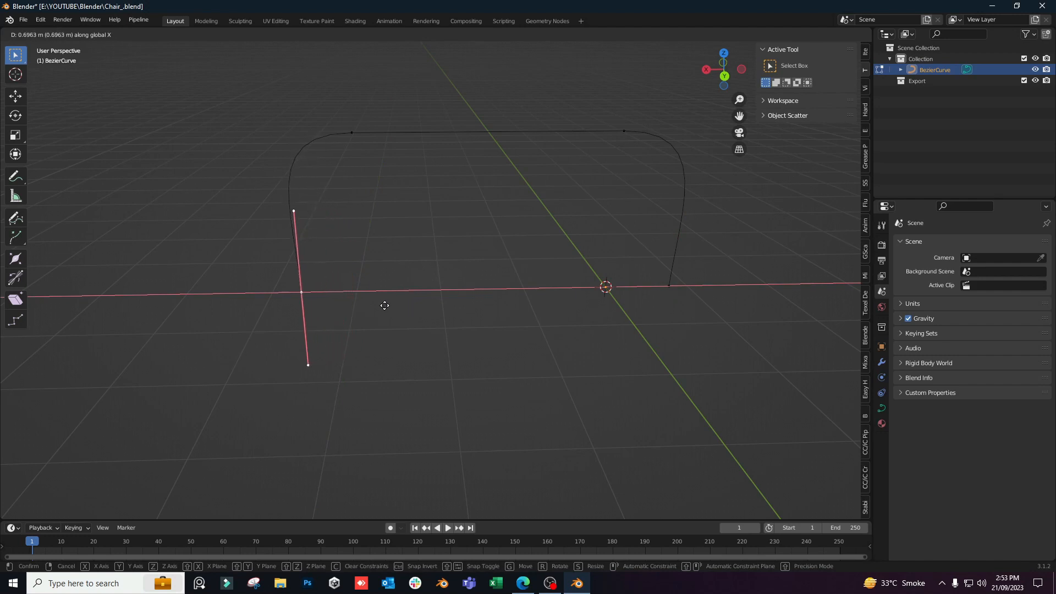
pyautogui.click(381, 305)
pyautogui.moveTo(525, 329); pyautogui.dragTo(490, 314, button='middle')
pyautogui.press('Tab')
pyautogui.scroll(-5, 374, 275)
pyautogui.moveTo(373, 280); pyautogui.dragTo(436, 266, button='middle')
pyautogui.scroll(3, 423, 311)
pyautogui.moveTo(423, 308); pyautogui.dragTo(453, 305, button='middle')
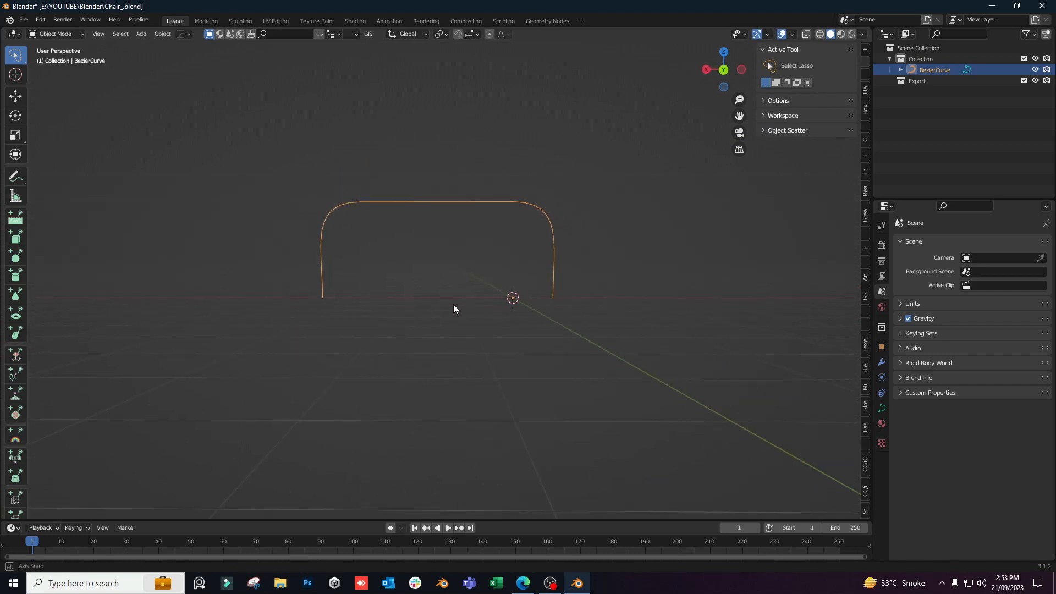
# Extrude both lower end points of the curve downward along Z to lengthen the legs, and return to Object Mode.
pyautogui.press('Tab')
pyautogui.scroll(-2, 516, 300)
pyautogui.keyDown('shift'); pyautogui.click(513, 292); pyautogui.keyUp('shift')
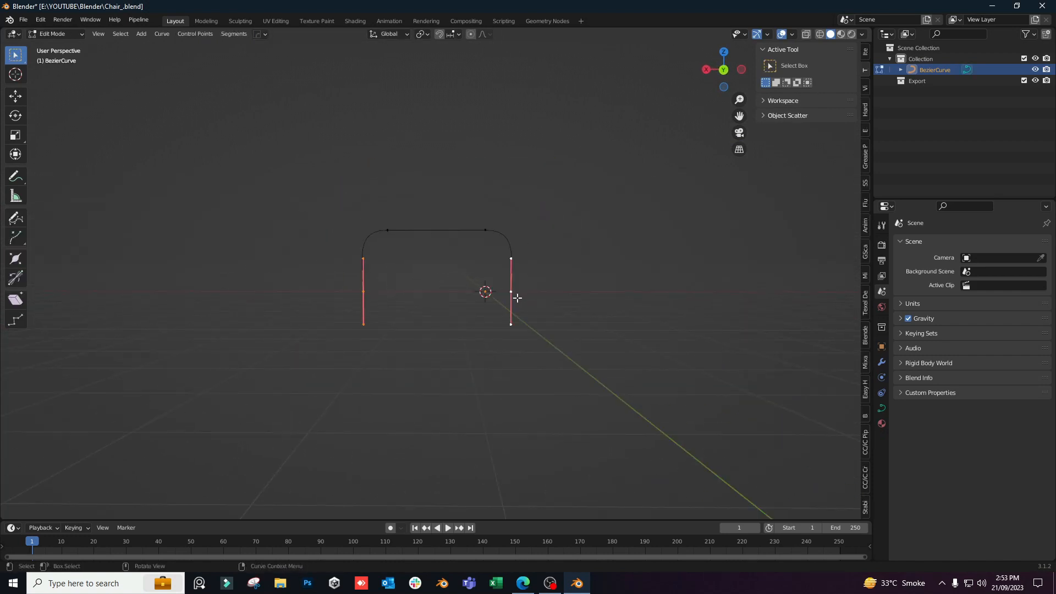
pyautogui.moveTo(513, 292); pyautogui.dragTo(531, 297, button='middle')
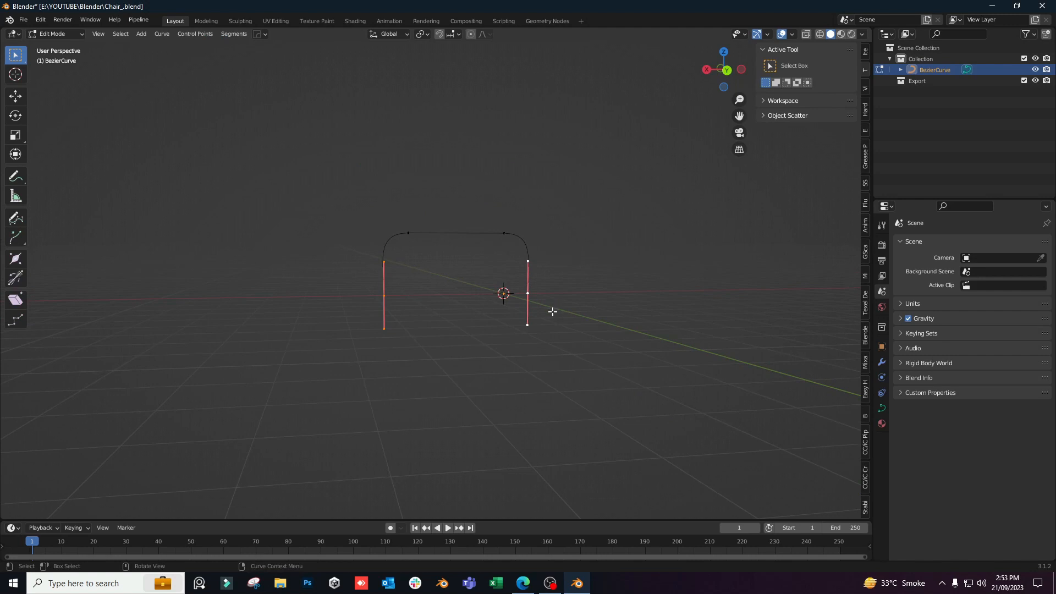
pyautogui.scroll(2, 553, 311)
pyautogui.press('e')
pyautogui.press('z')
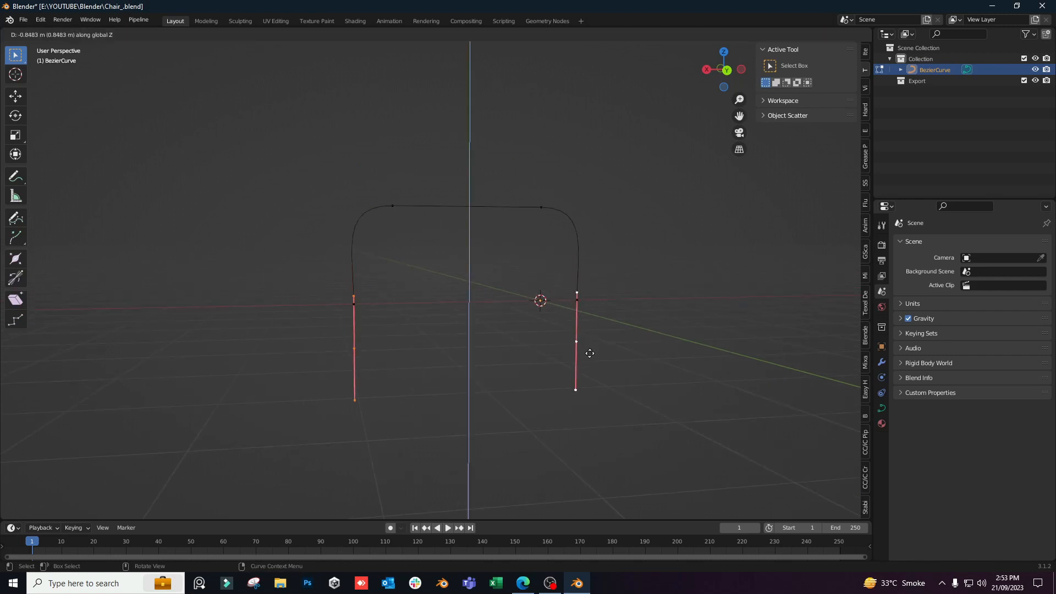
pyautogui.moveTo(570, 280); pyautogui.dragTo(436, 269, button='middle')
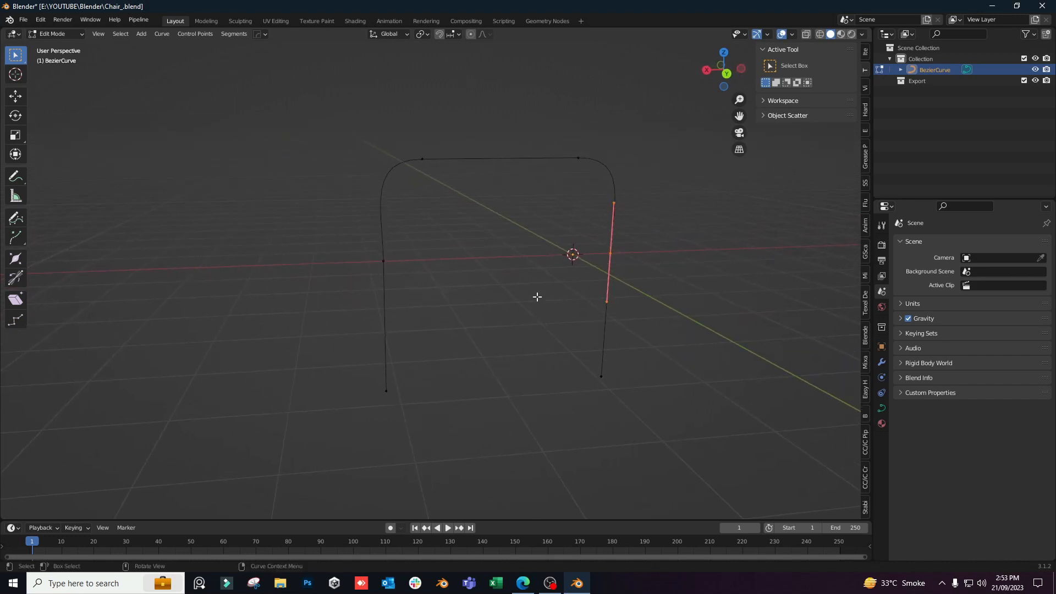
pyautogui.press('Tab')
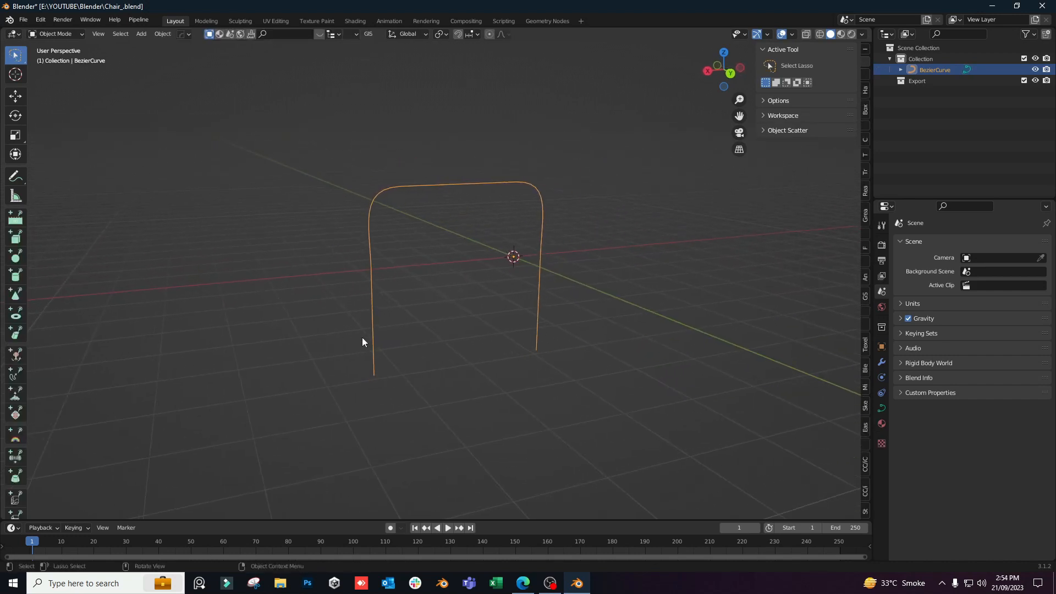
# Turn the leg curve into a round tube with a bevel depth of 0.21 m.
pyautogui.moveTo(362, 343); pyautogui.dragTo(405, 334, button='middle')
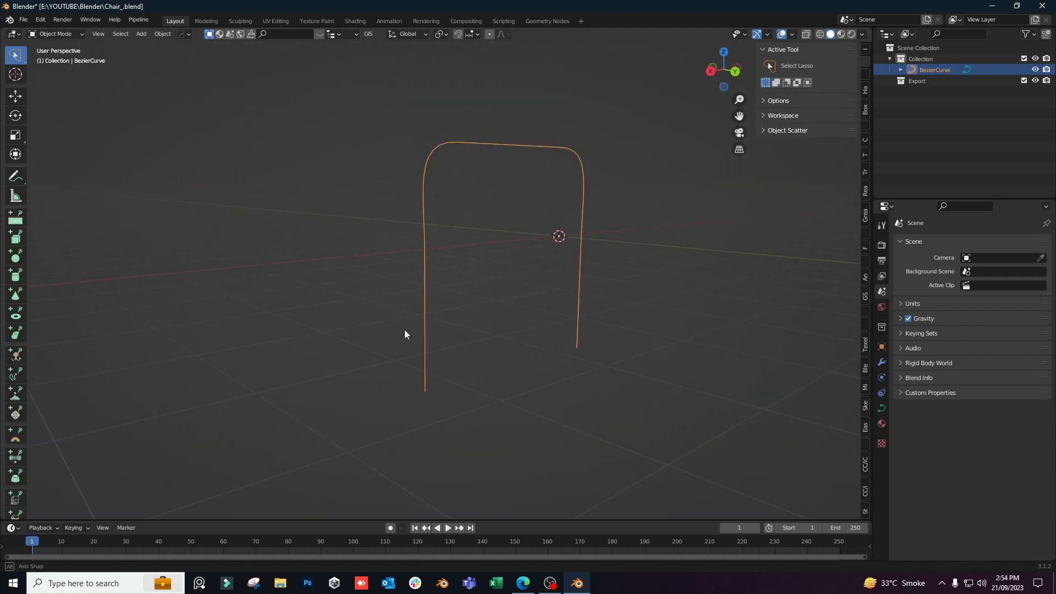
pyautogui.click(882, 409)
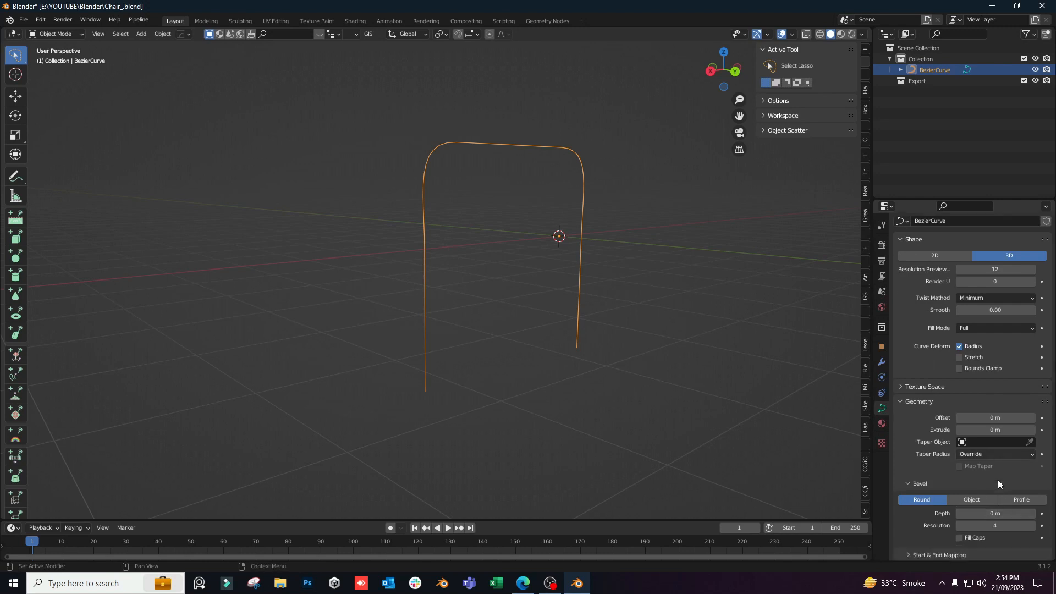
pyautogui.scroll(-1, 998, 480)
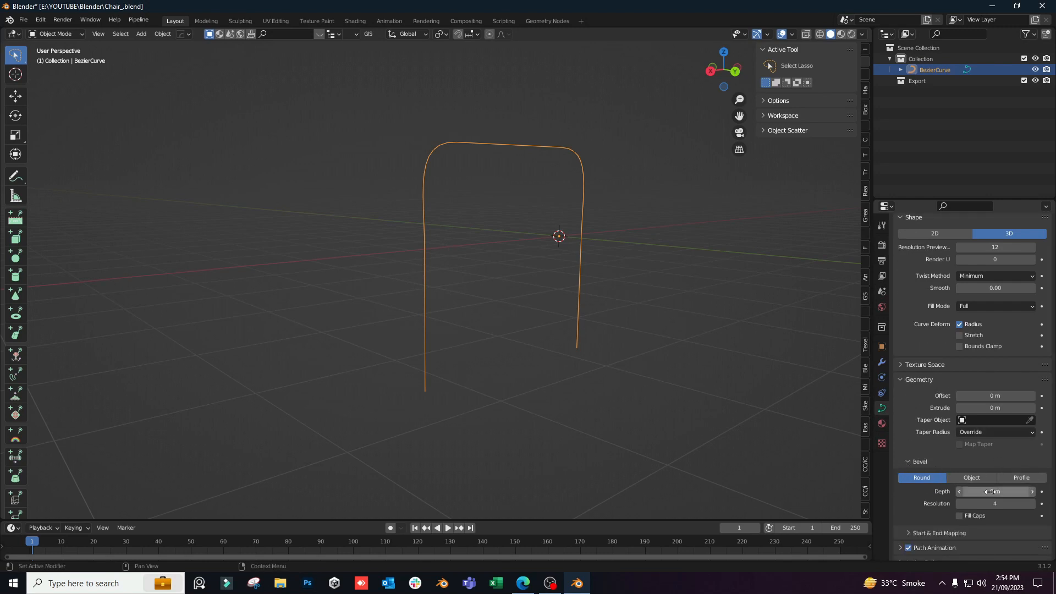
pyautogui.moveTo(980, 491); pyautogui.dragTo(1028, 492)
pyautogui.scroll(-1, 536, 291)
pyautogui.moveTo(537, 292); pyautogui.dragTo(542, 328, button='middle')
# Check the chair reference photo in the browser and, back in Blender, duplicate the tube frame in the negative Y direction as the rear legs.
pyautogui.click(523, 583)
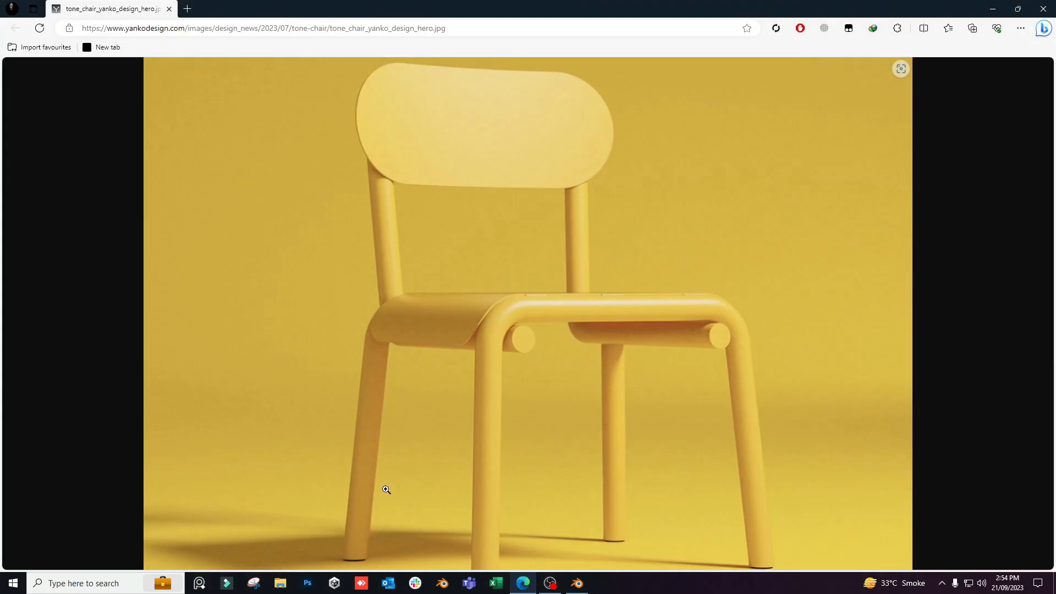
pyautogui.click(577, 583)
pyautogui.moveTo(534, 319)
pyautogui.mouseDown(button='middle')
pyautogui.moveTo(519, 302)
pyautogui.moveTo(548, 317)
pyautogui.mouseUp(button='middle')
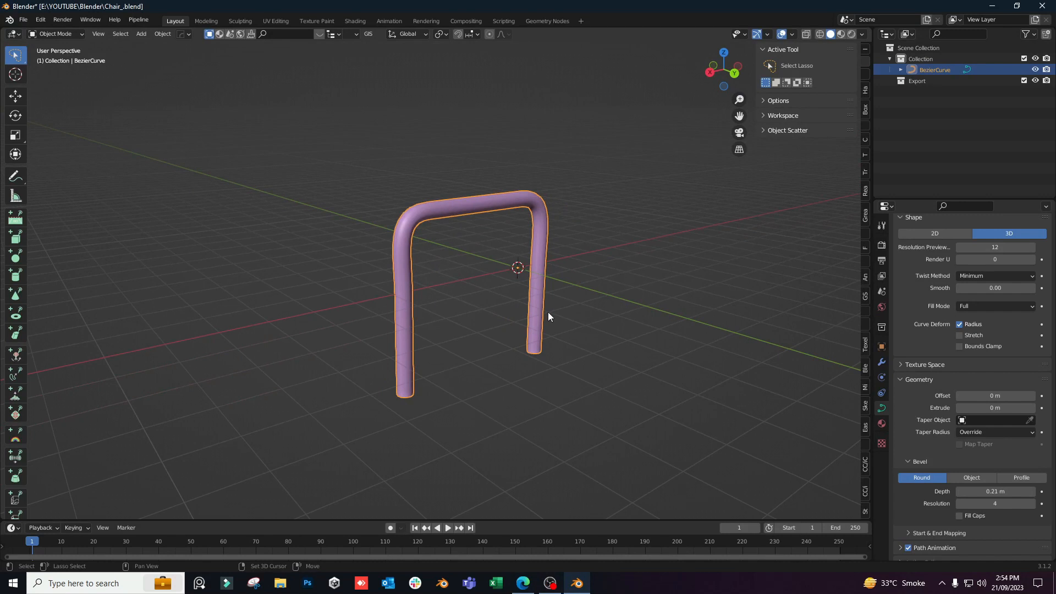
pyautogui.hotkey('shift', 'd')
pyautogui.press('x')
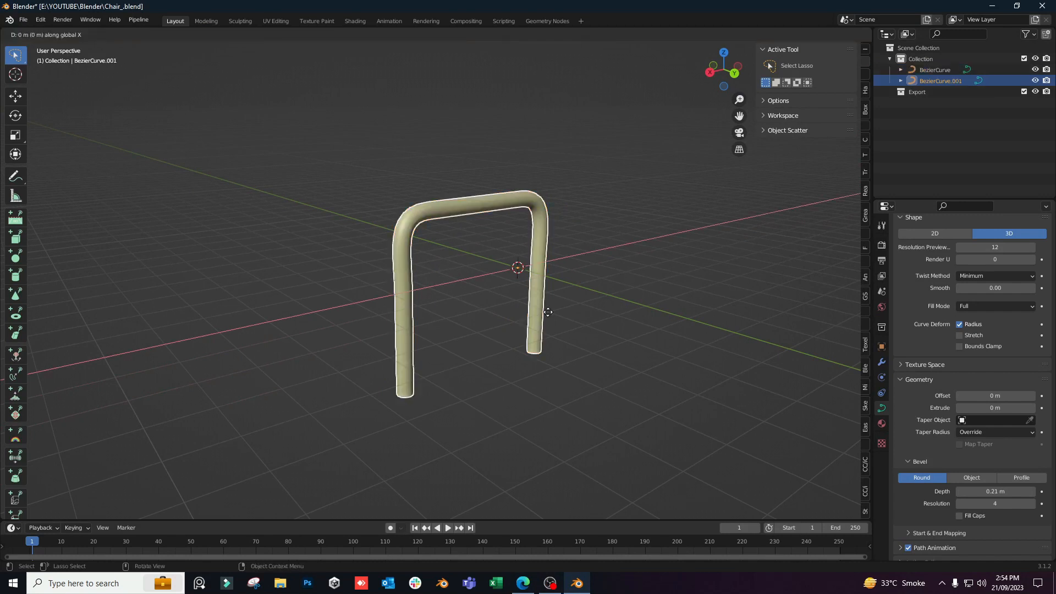
pyautogui.click(450, 298)
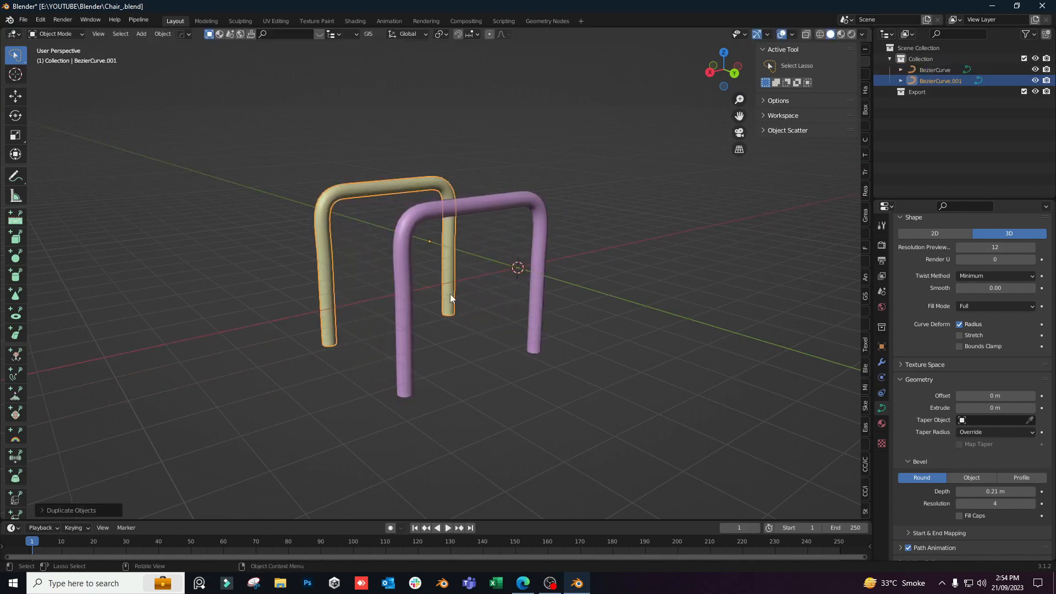
pyautogui.moveTo(450, 298); pyautogui.dragTo(370, 203, button='middle')
# Check the reference photo in the browser and, back in Blender, duplicate the rear frame about 0.62 m in the negative Y direction.
pyautogui.click(523, 583)
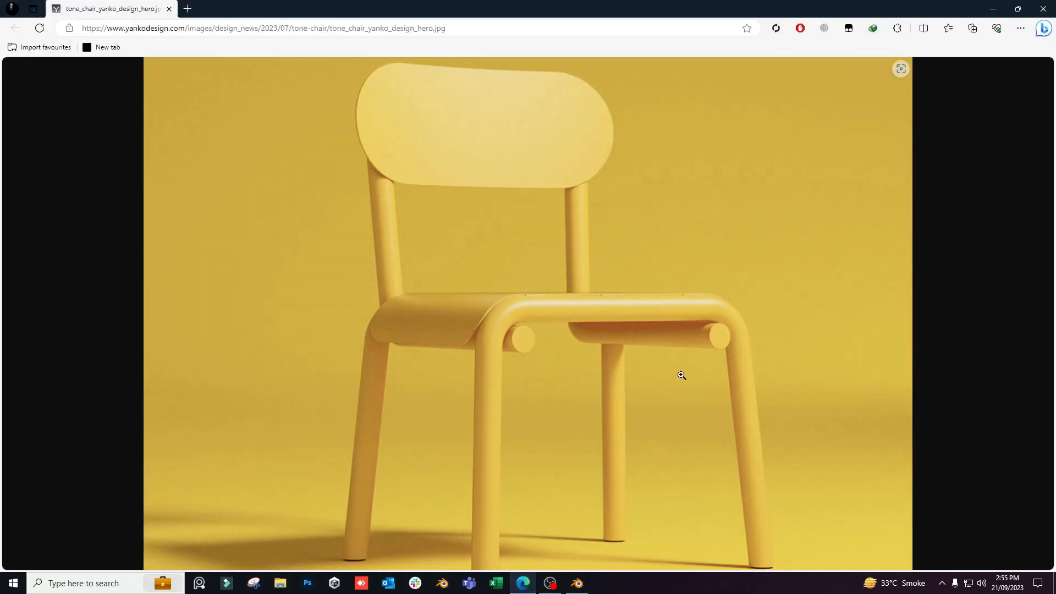
pyautogui.hotkey('alt', 'Tab')
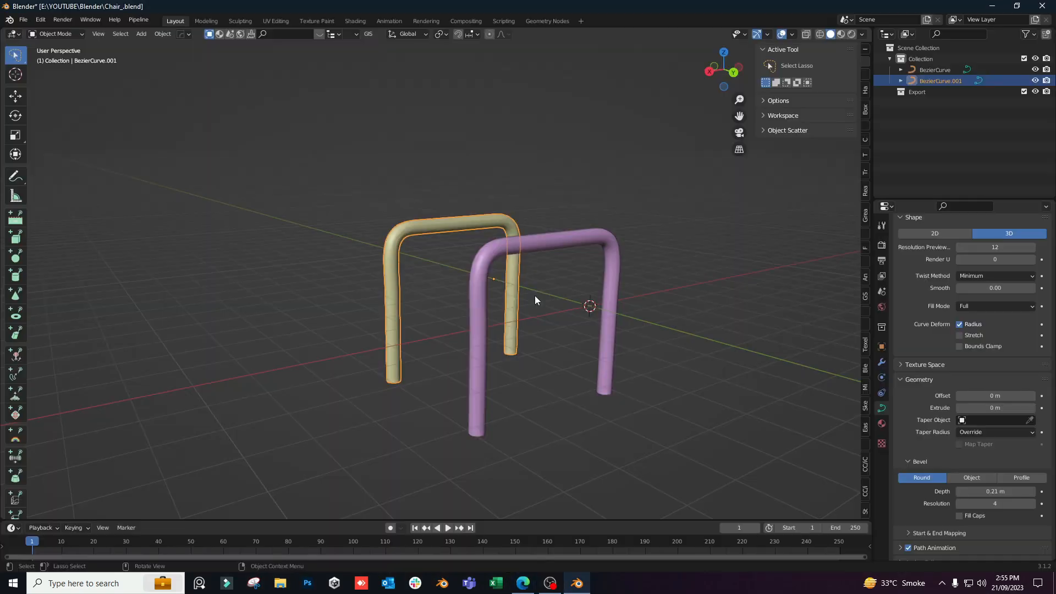
pyautogui.hotkey('shift', 'd')
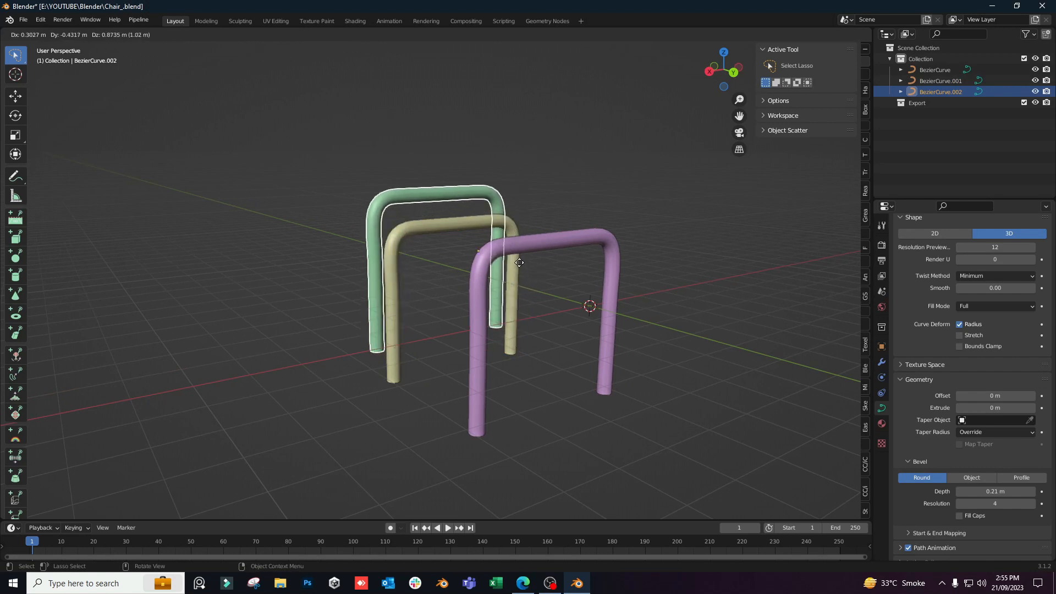
pyautogui.press('x')
pyautogui.press('y')
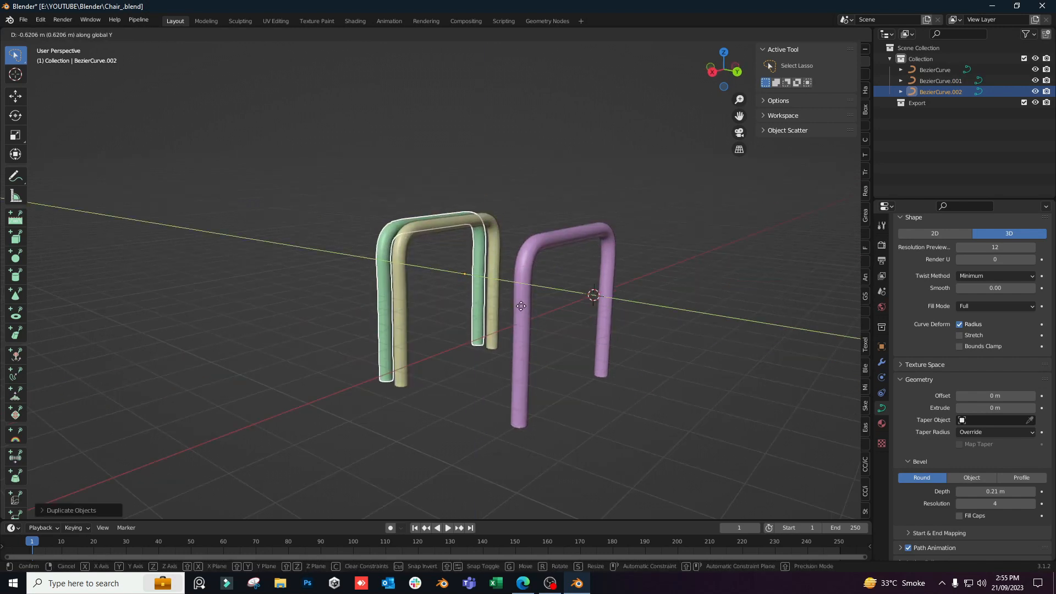
pyautogui.click(520, 307)
# Raise the newest frame copy along Z above the rear legs to serve as the backrest.
pyautogui.press('g')
pyautogui.press('z')
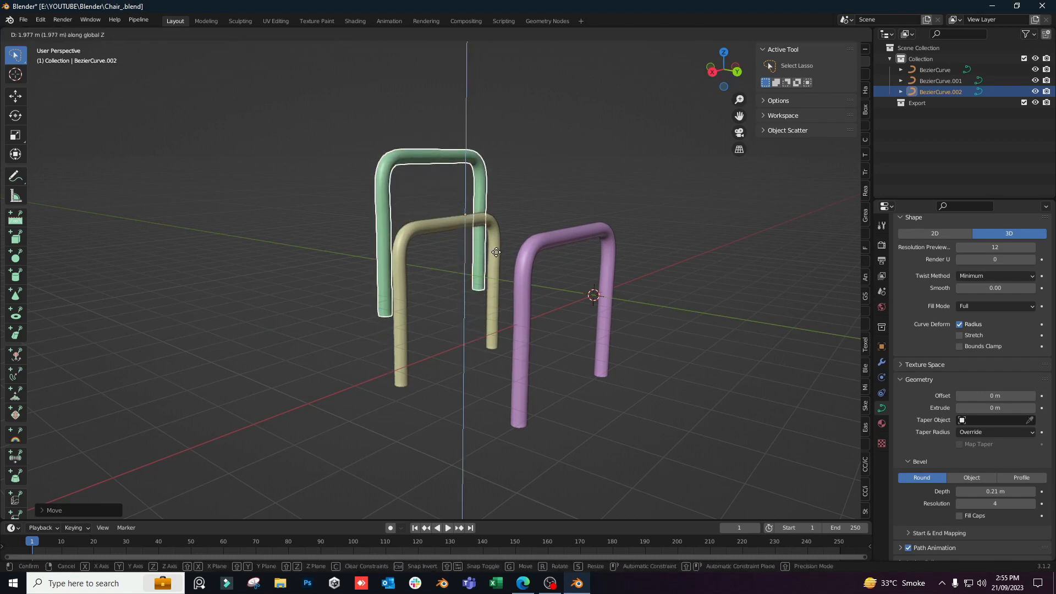
pyautogui.press('g')
pyautogui.press('z')
pyautogui.click(547, 247)
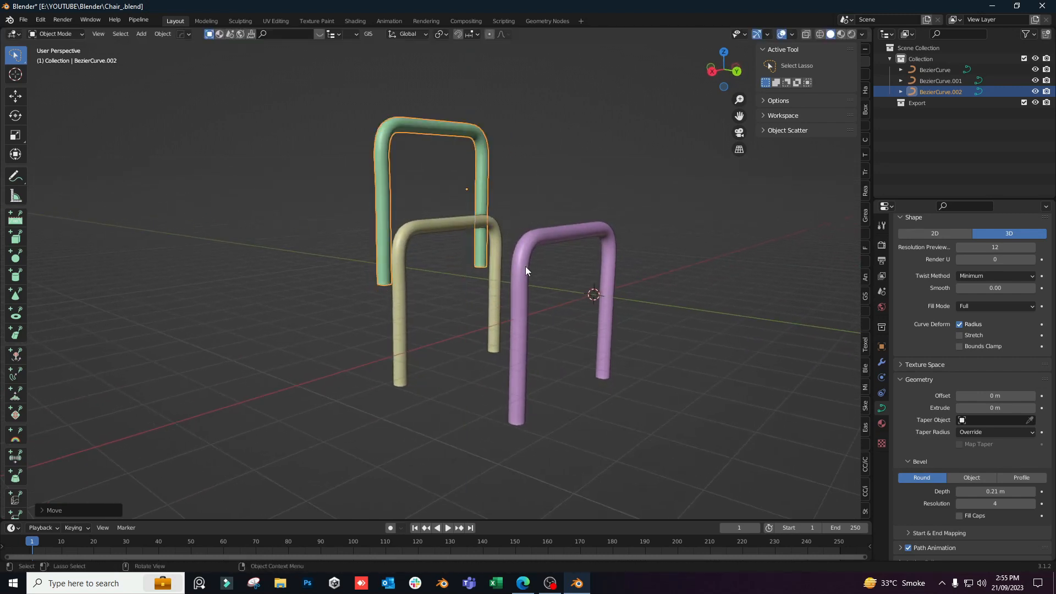
pyautogui.moveTo(526, 266); pyautogui.dragTo(512, 32, button='middle')
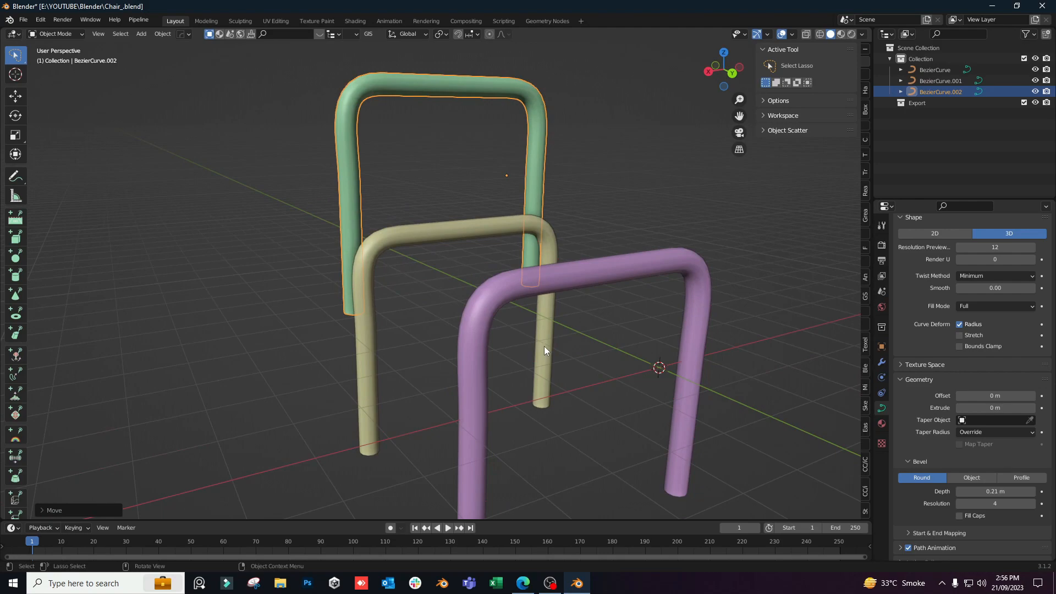
# Check the reference photo and, in Blender, move the backrest curve's control points on the positive X side inward about 0.48 m along X.
pyautogui.click(523, 583)
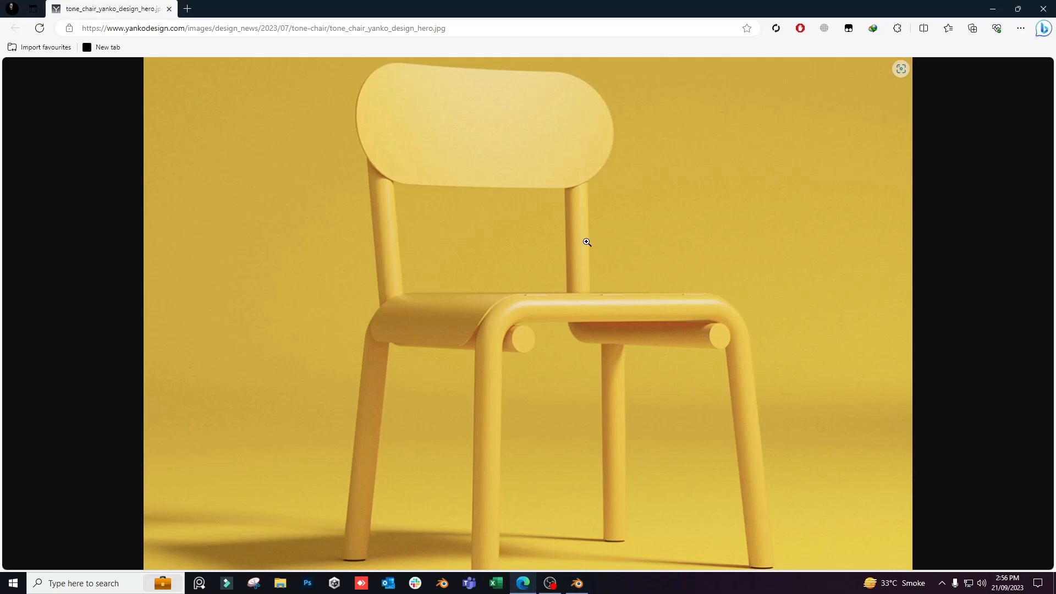
pyautogui.click(523, 583)
pyautogui.scroll(3, 465, 305)
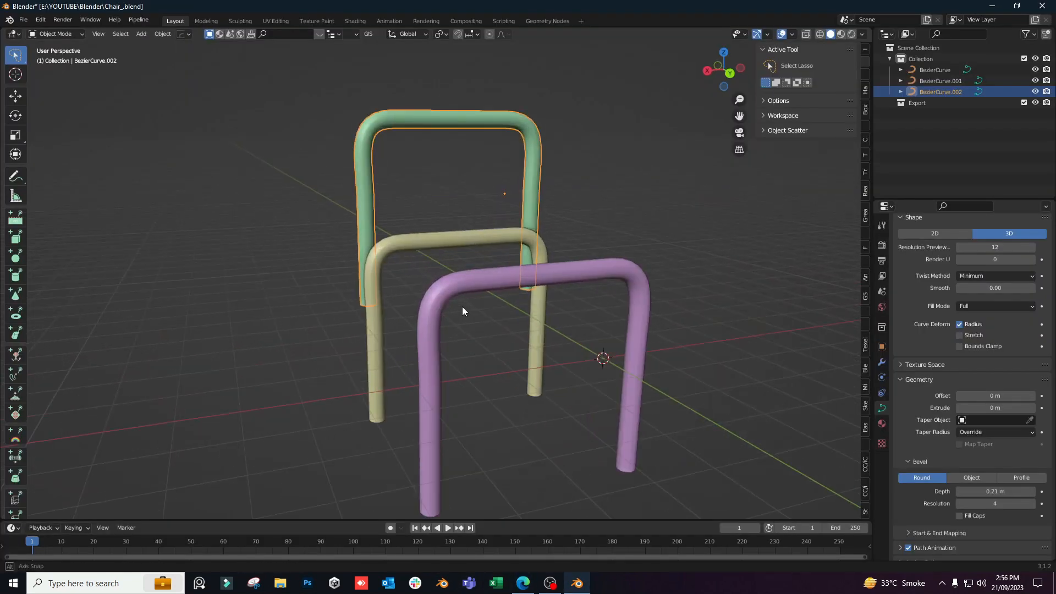
pyautogui.moveTo(450, 289); pyautogui.dragTo(490, 295, button='middle')
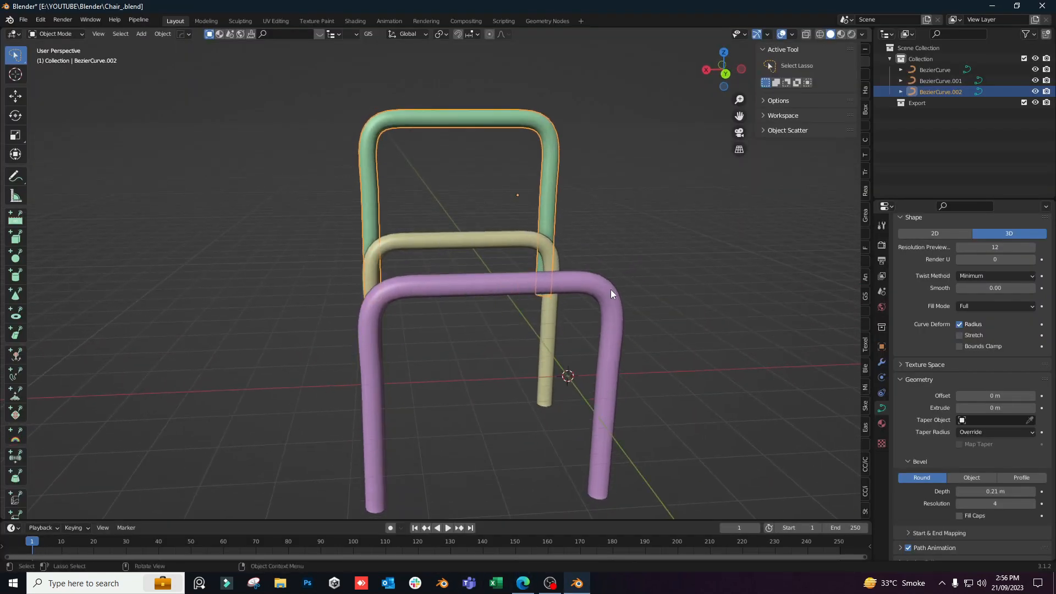
pyautogui.press('Tab')
pyautogui.moveTo(437, 79); pyautogui.dragTo(314, 403)
pyautogui.press('g')
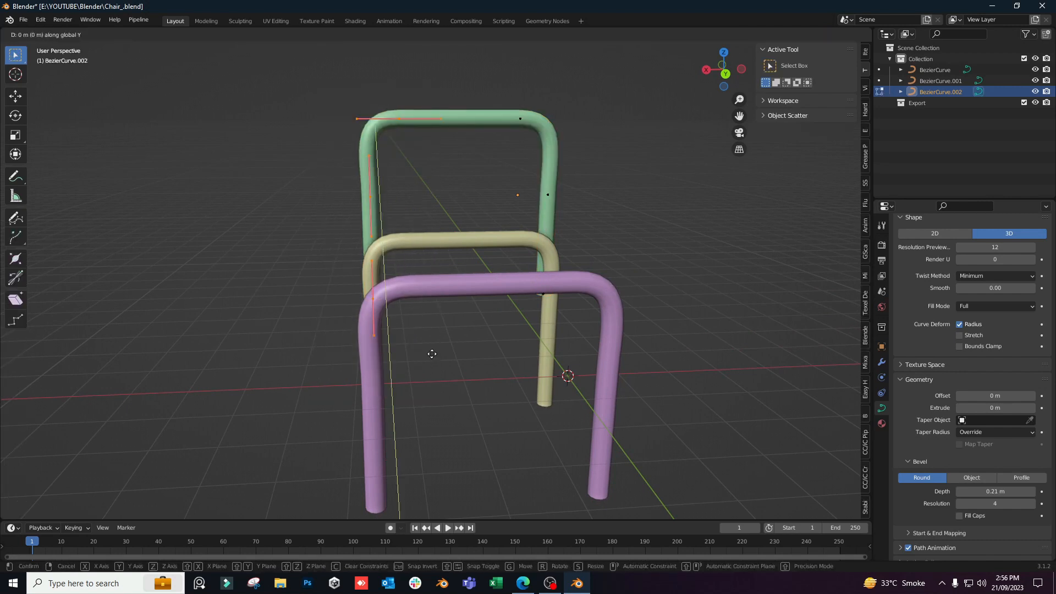
pyautogui.press('x')
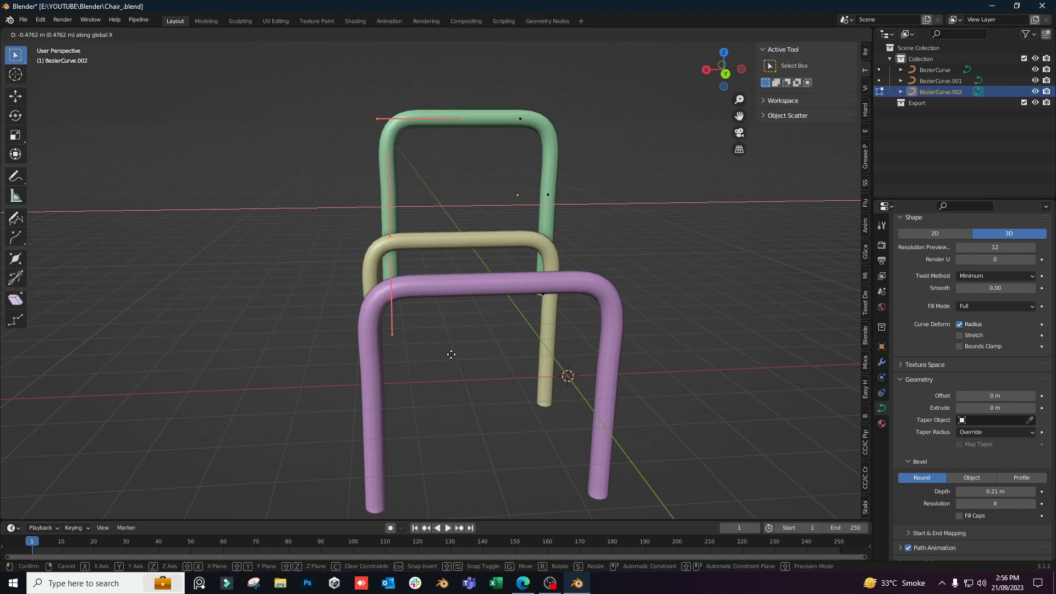
pyautogui.click(451, 354)
# Move the backrest curve's control points on the negative X side inward about 0.38 m along X.
pyautogui.moveTo(452, 355); pyautogui.dragTo(602, 182, button='middle')
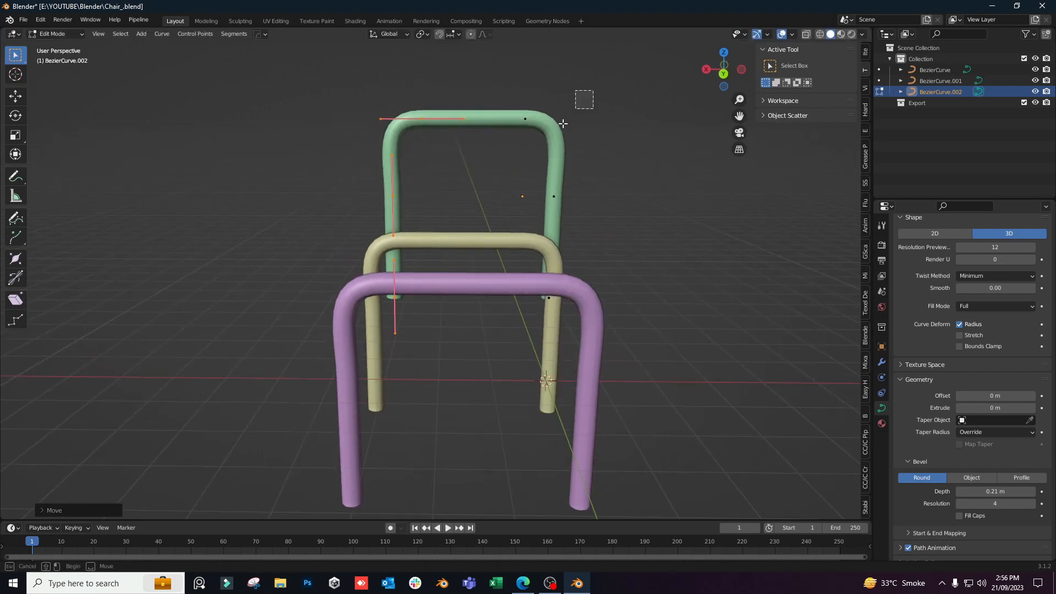
pyautogui.moveTo(584, 94); pyautogui.dragTo(462, 374)
pyautogui.press('g')
pyautogui.press('y')
pyautogui.press('x')
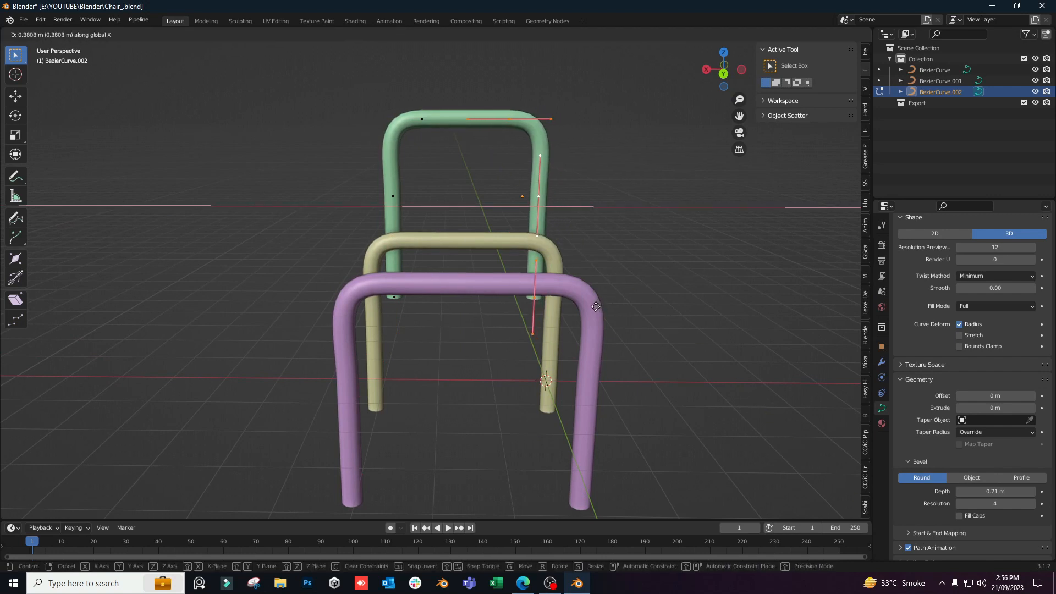
pyautogui.click(596, 306)
# Extrude both lower end points of the backrest curve forward along Y past the front leg frame.
pyautogui.moveTo(595, 306); pyautogui.dragTo(518, 246, button='middle')
pyautogui.moveTo(524, 282); pyautogui.dragTo(527, 277, button='middle')
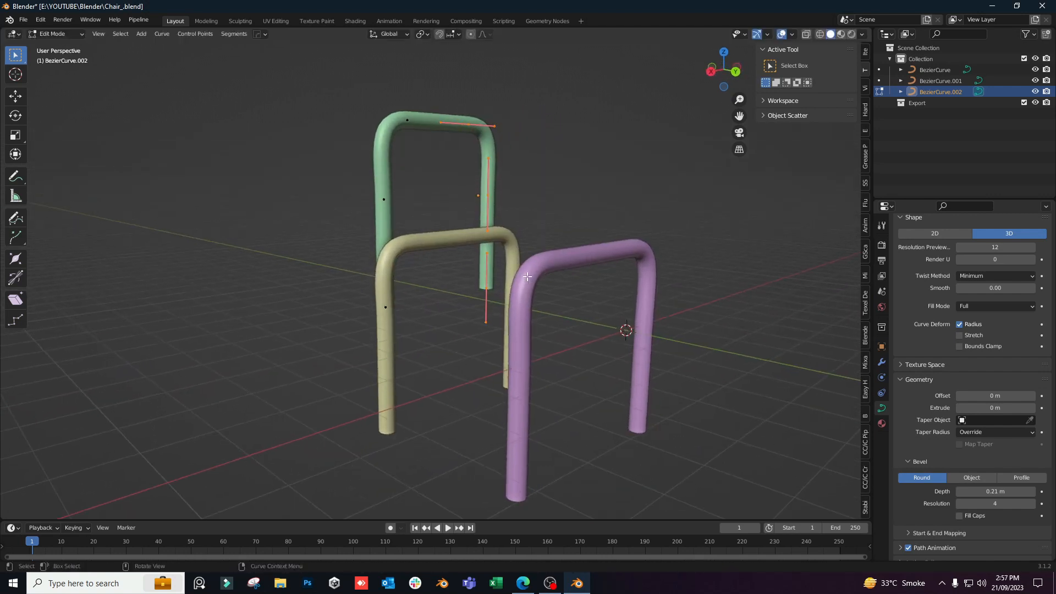
pyautogui.moveTo(529, 247); pyautogui.dragTo(340, 376)
pyautogui.moveTo(469, 320); pyautogui.dragTo(477, 325, button='middle')
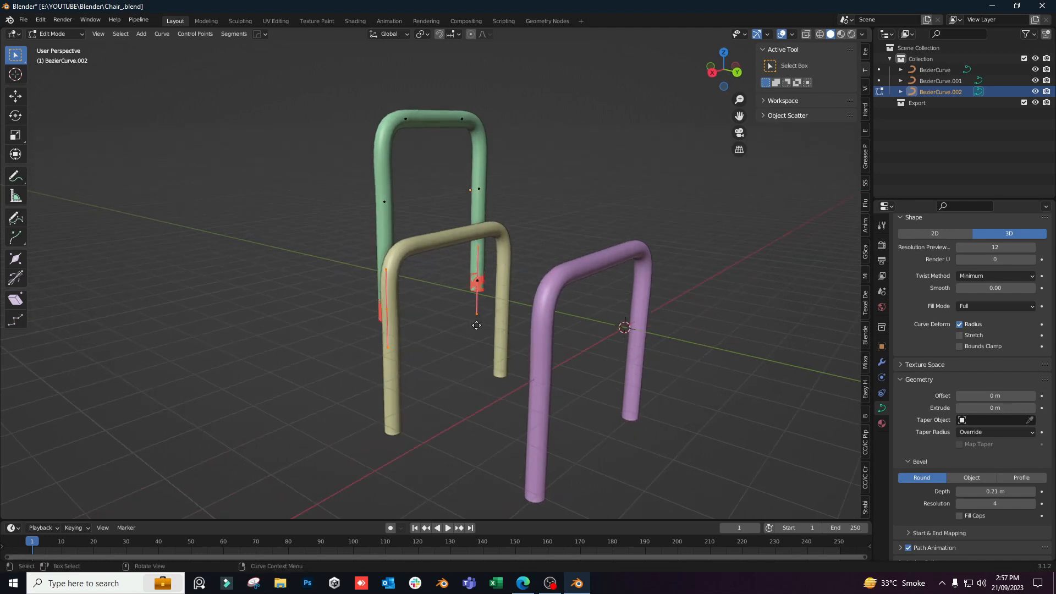
pyautogui.press('g')
pyautogui.press('y')
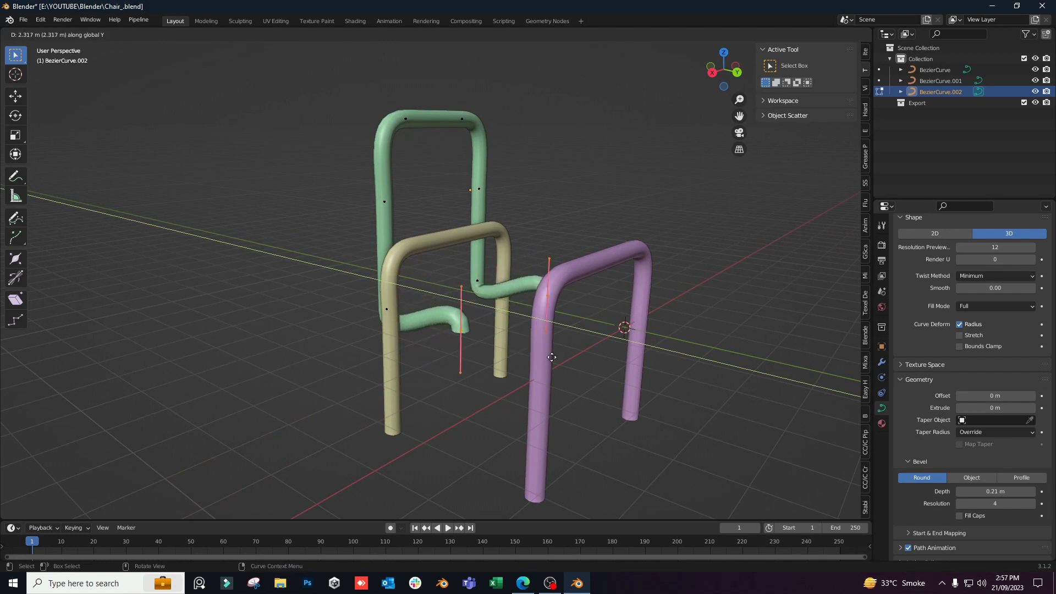
pyautogui.click(665, 377)
# Rotate the handles of the extruded end points about X and flatten them by scaling to 0 along Z.
pyautogui.press('r')
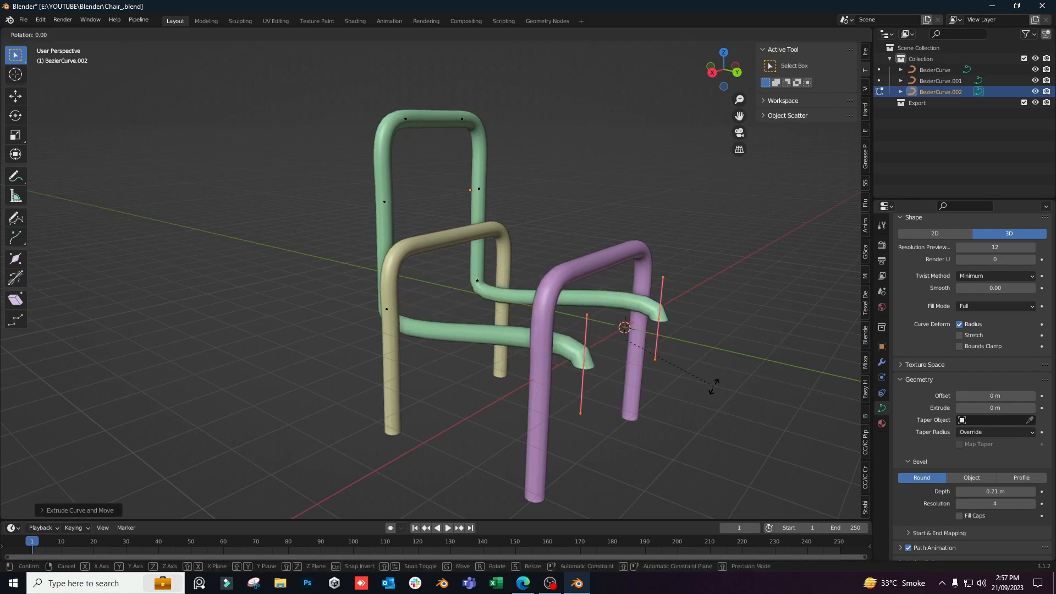
pyautogui.press('x')
pyautogui.click(670, 309)
pyautogui.press('s')
pyautogui.press('y')
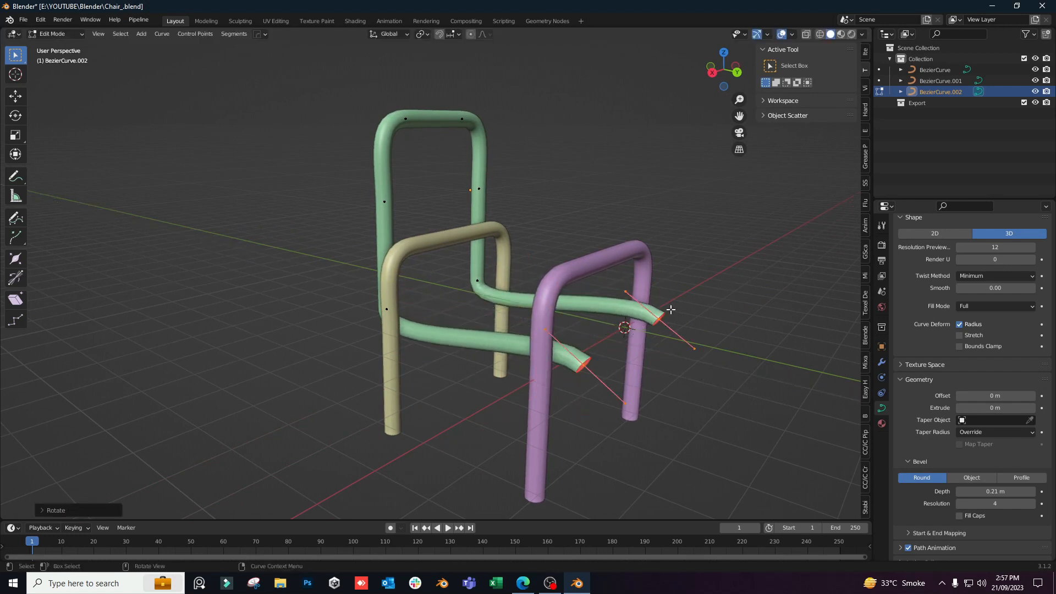
pyautogui.write('z0')
pyautogui.press('Return')
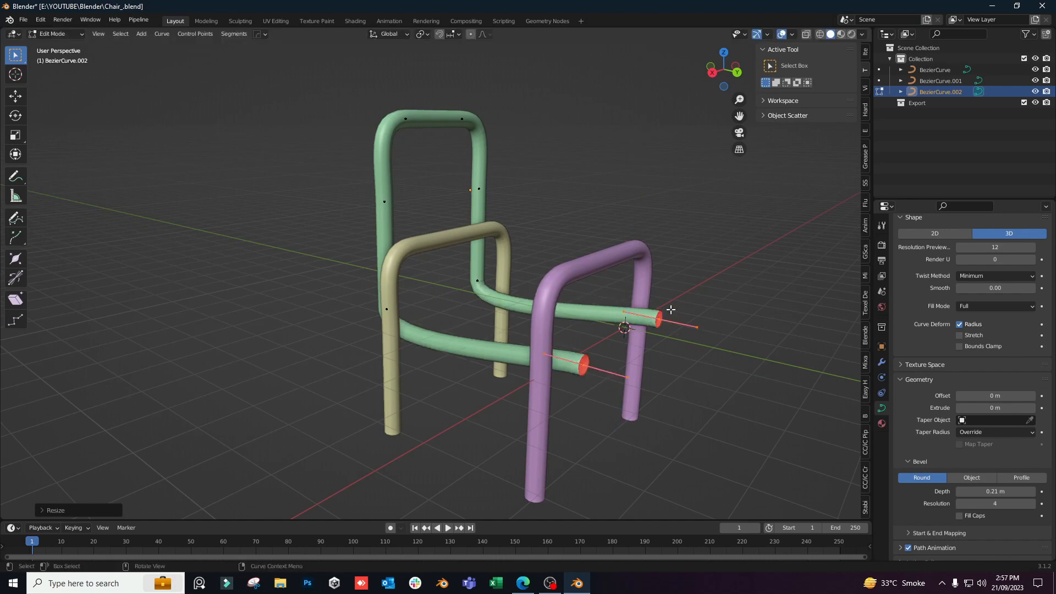
# Raise the seat rails' front end points together with the curve's lower rear corner points along Z.
pyautogui.moveTo(520, 463); pyautogui.dragTo(491, 353, button='middle')
pyautogui.keyDown('shift'); pyautogui.moveTo(581, 254); pyautogui.dragTo(490, 356); pyautogui.keyUp('shift')
pyautogui.press('g')
pyautogui.press('z')
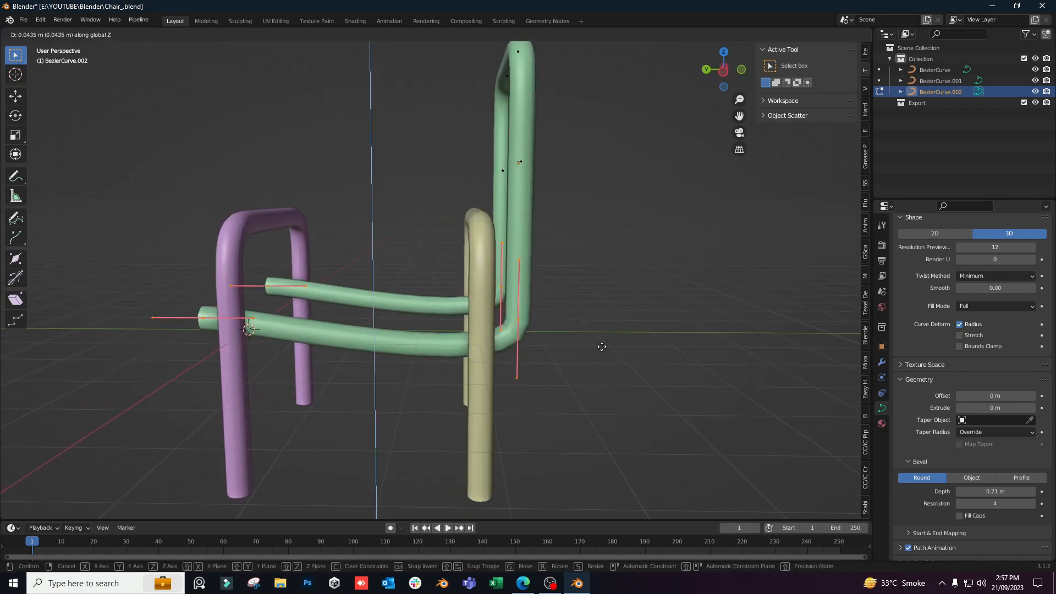
pyautogui.click(601, 304)
# Adjust the height of the seat rails' front end points, lowering them about 0.37 m along Z in the right orthographic view.
pyautogui.moveTo(110, 196); pyautogui.dragTo(343, 271)
pyautogui.press('g')
pyautogui.press('z')
pyautogui.click(233, 309)
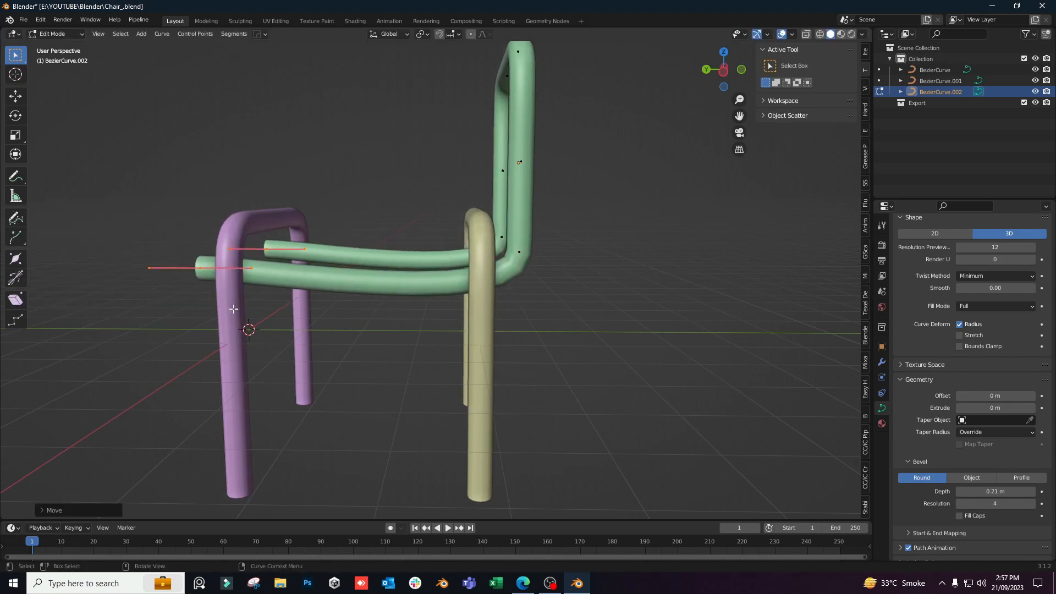
pyautogui.press('KP_3')
pyautogui.press('g')
pyautogui.press('z')
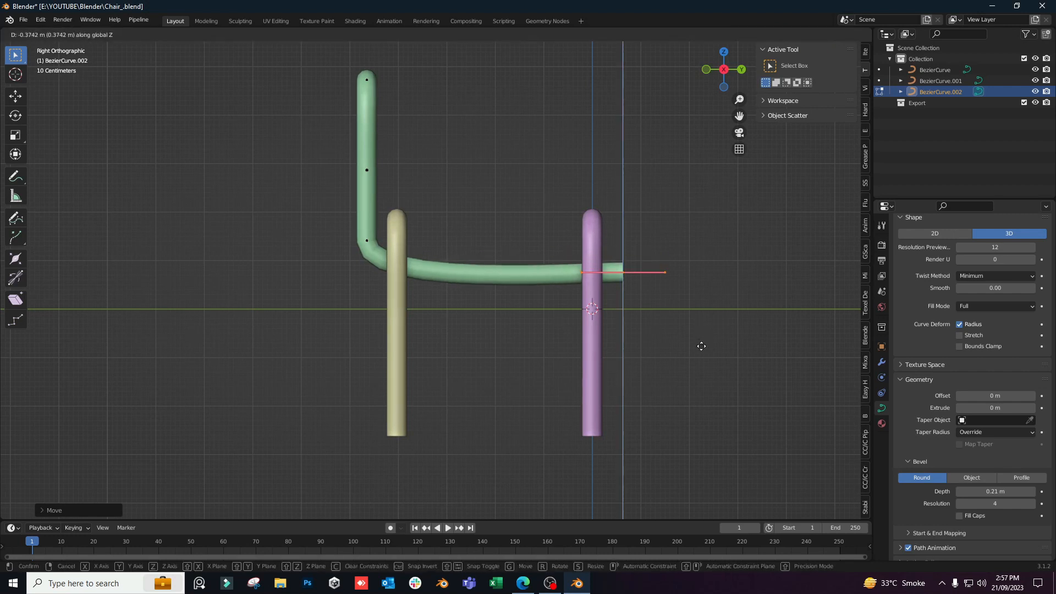
pyautogui.click(706, 346)
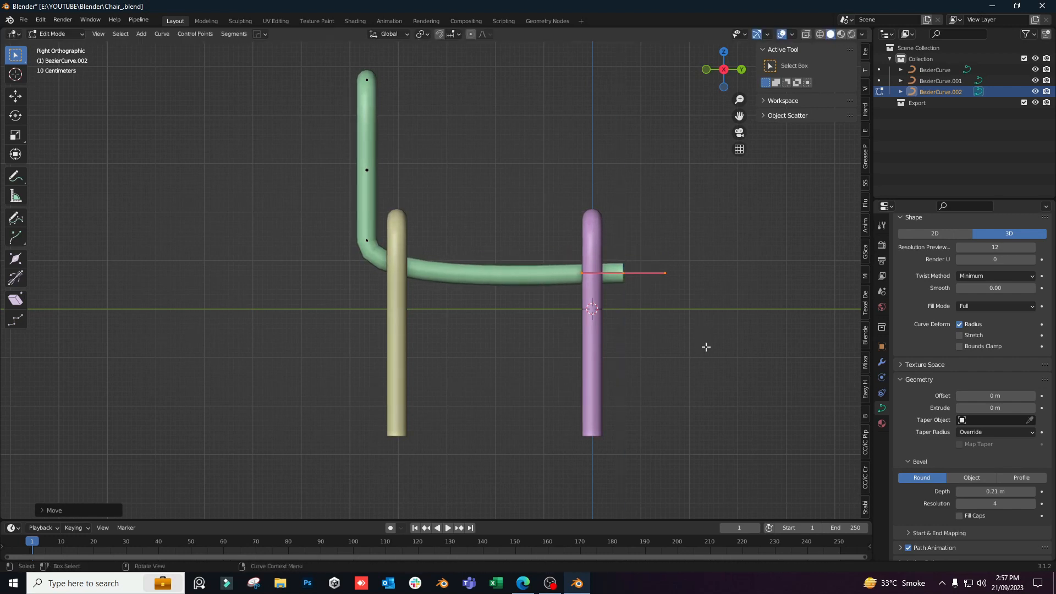
# Subdivide the seat rail segments between the lower rear corner points and the front end points.
pyautogui.moveTo(388, 226); pyautogui.dragTo(276, 290)
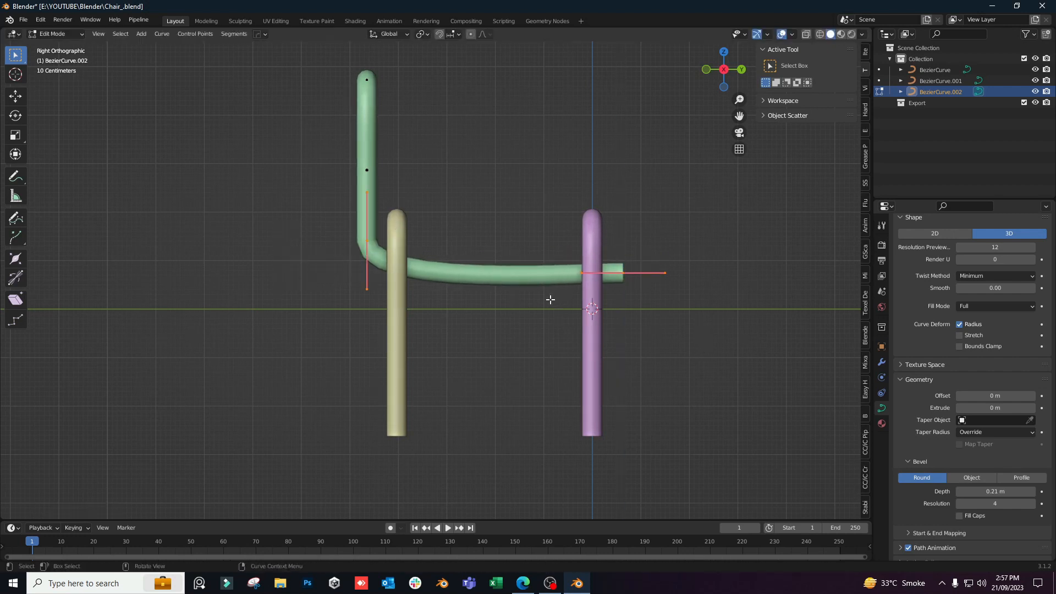
pyautogui.moveTo(544, 297); pyautogui.dragTo(507, 296, button='middle')
pyautogui.rightClick(507, 296)
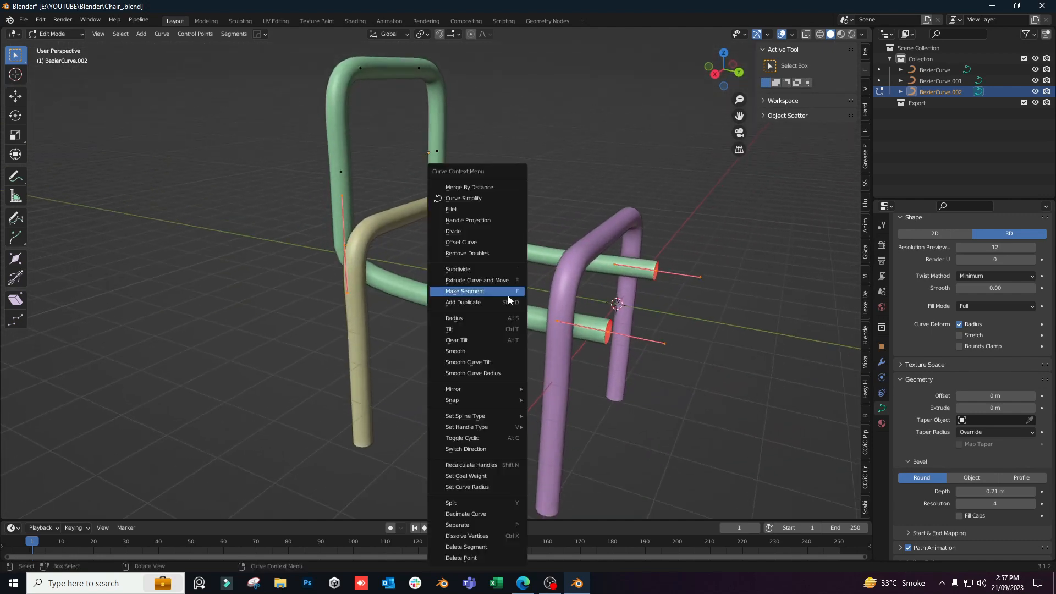
pyautogui.click(477, 269)
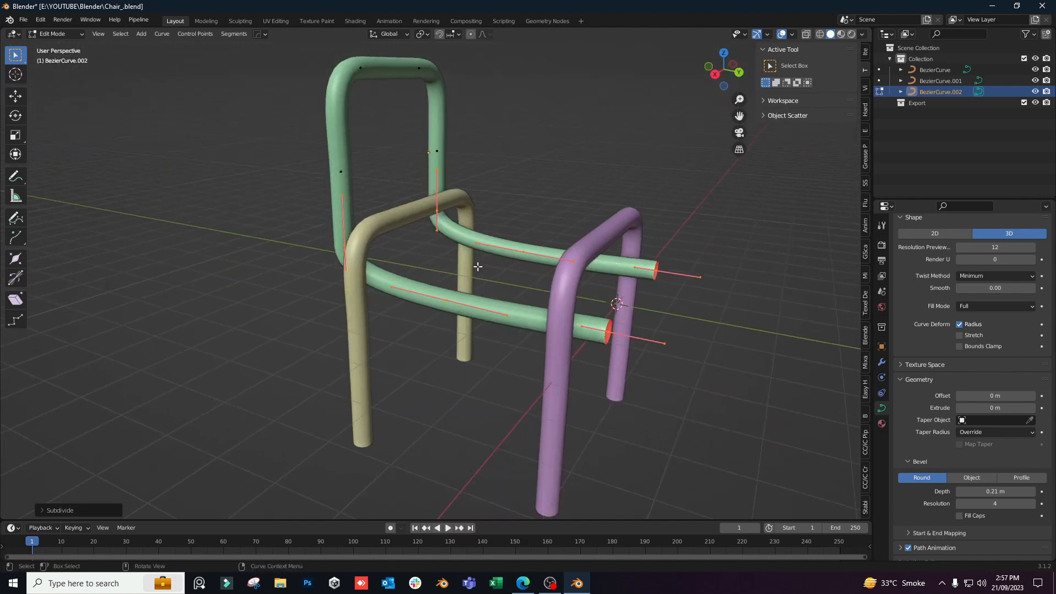
# Dissolve the two lower rear corner points where the backrest uprights meet the seat rails.
pyautogui.moveTo(456, 351); pyautogui.dragTo(504, 331, button='middle')
pyautogui.moveTo(420, 189); pyautogui.dragTo(281, 302)
pyautogui.keyDown('shift'); pyautogui.moveTo(362, 179); pyautogui.dragTo(330, 213); pyautogui.keyUp('shift')
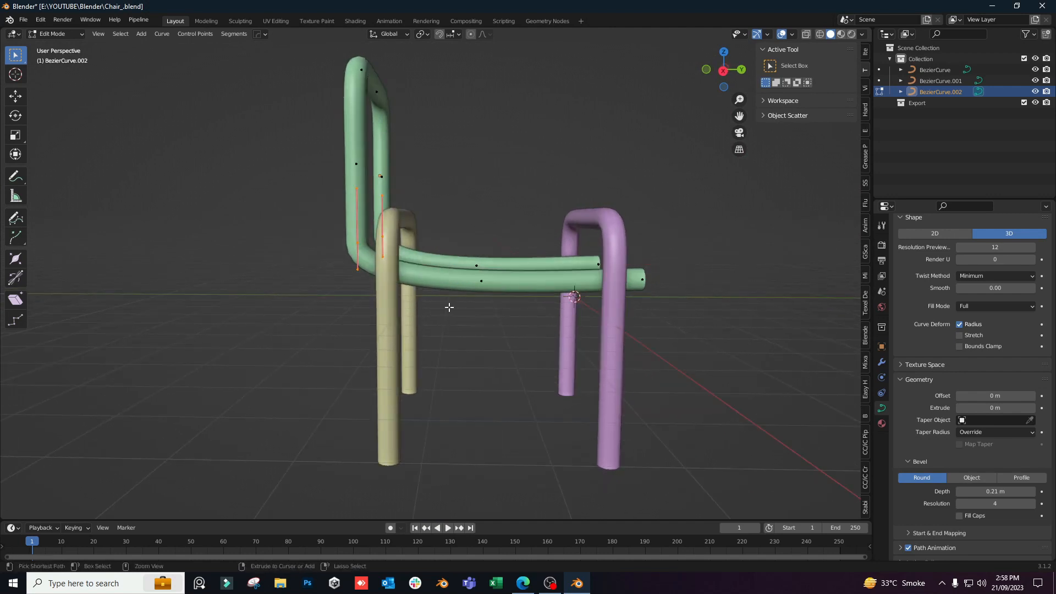
pyautogui.hotkey('ctrl', 'x')
# Level the seat rails' middle and front points by scaling them to 0 along Z, and raise them along Z.
pyautogui.moveTo(477, 331); pyautogui.dragTo(454, 320, button='middle')
pyautogui.moveTo(488, 257); pyautogui.dragTo(451, 297)
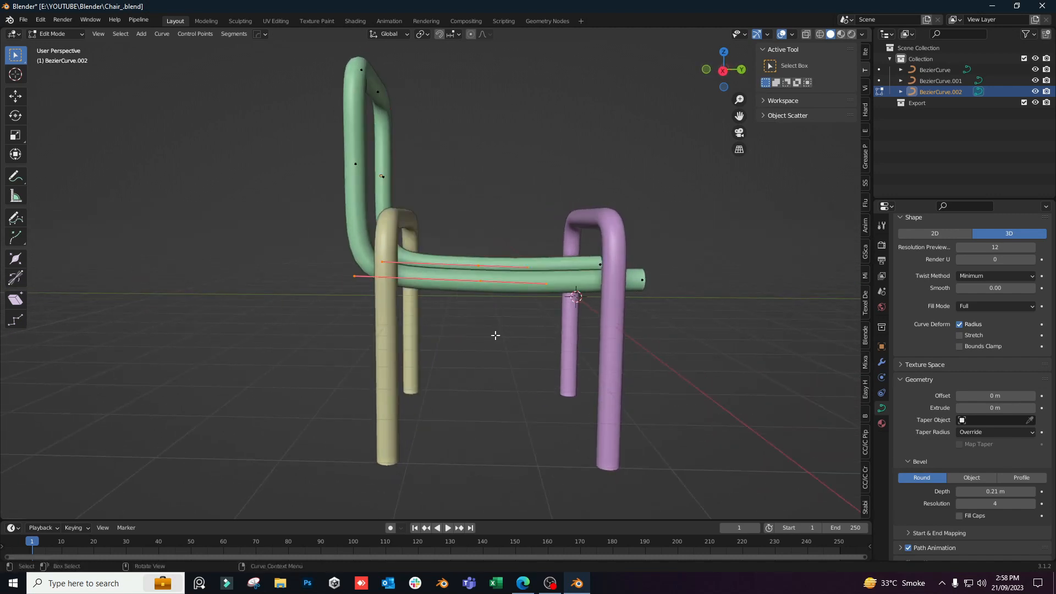
pyautogui.moveTo(495, 335); pyautogui.dragTo(489, 322, button='middle')
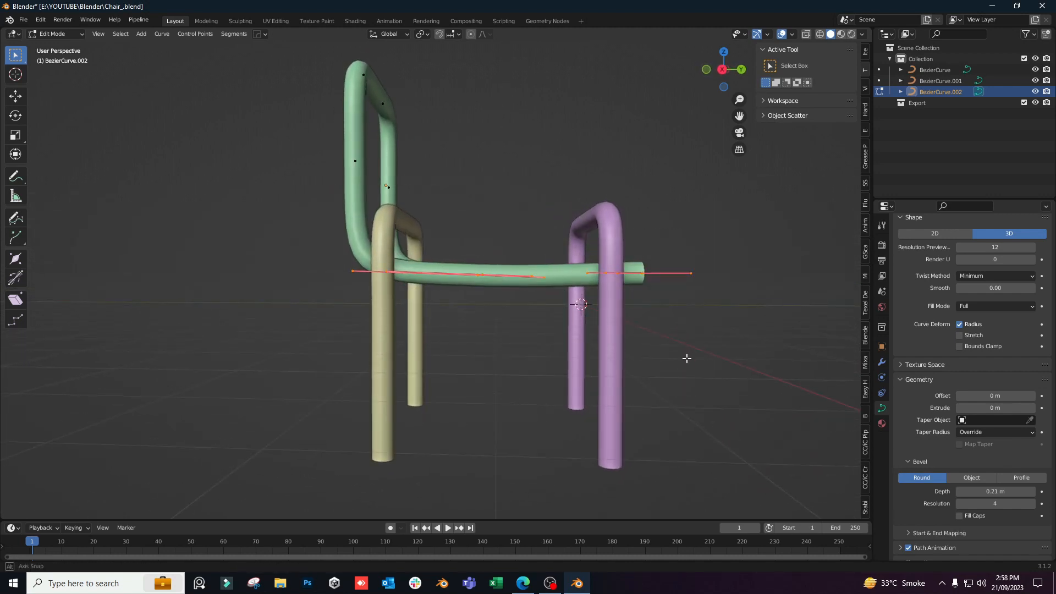
pyautogui.press('s')
pyautogui.press('z')
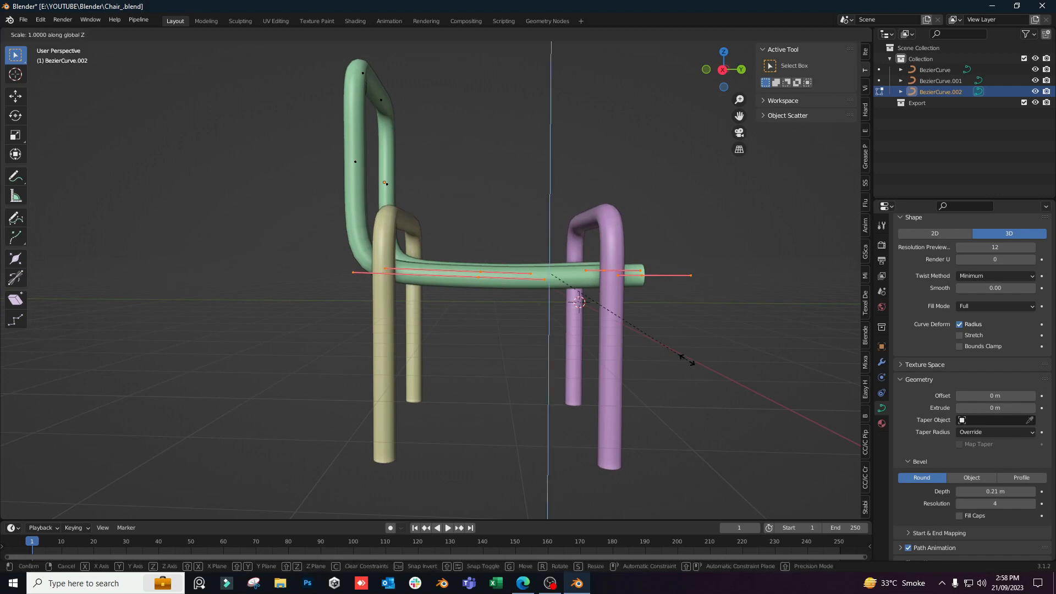
pyautogui.press('0')
pyautogui.press('Return')
pyautogui.press('g')
pyautogui.press('z')
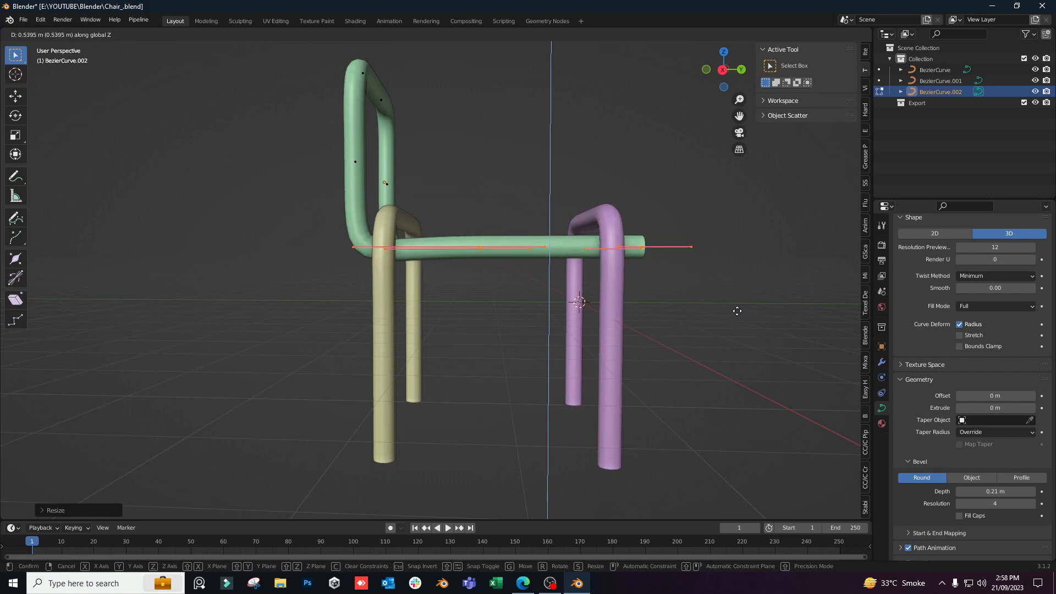
pyautogui.click(738, 304)
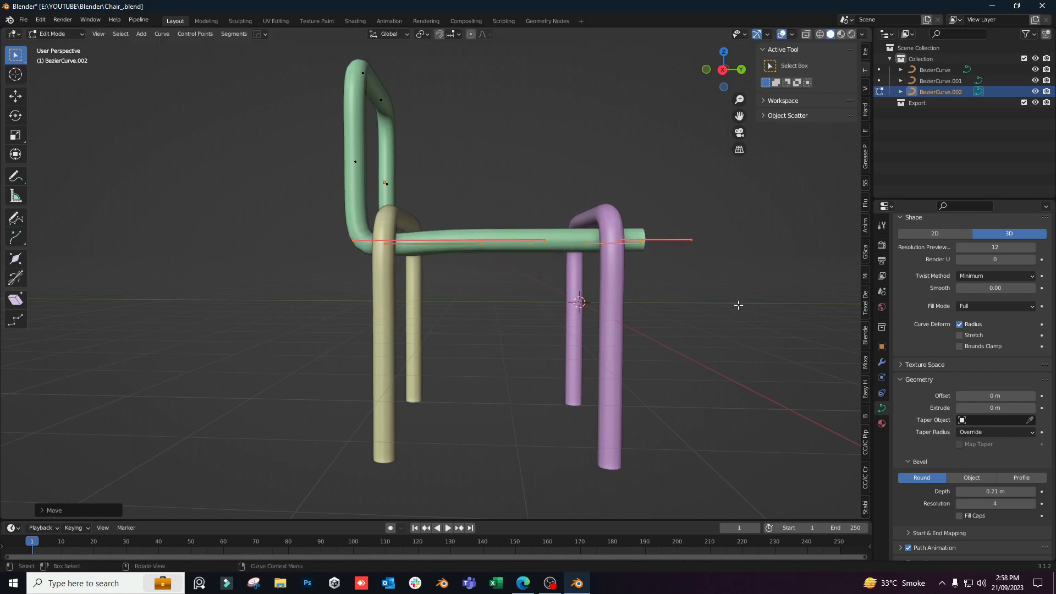
# Scale the handles of the two backrest upright points to about 0.83 along Z to tighten the rear bends.
pyautogui.moveTo(737, 304); pyautogui.dragTo(599, 325, button='middle')
pyautogui.scroll(3, 599, 325)
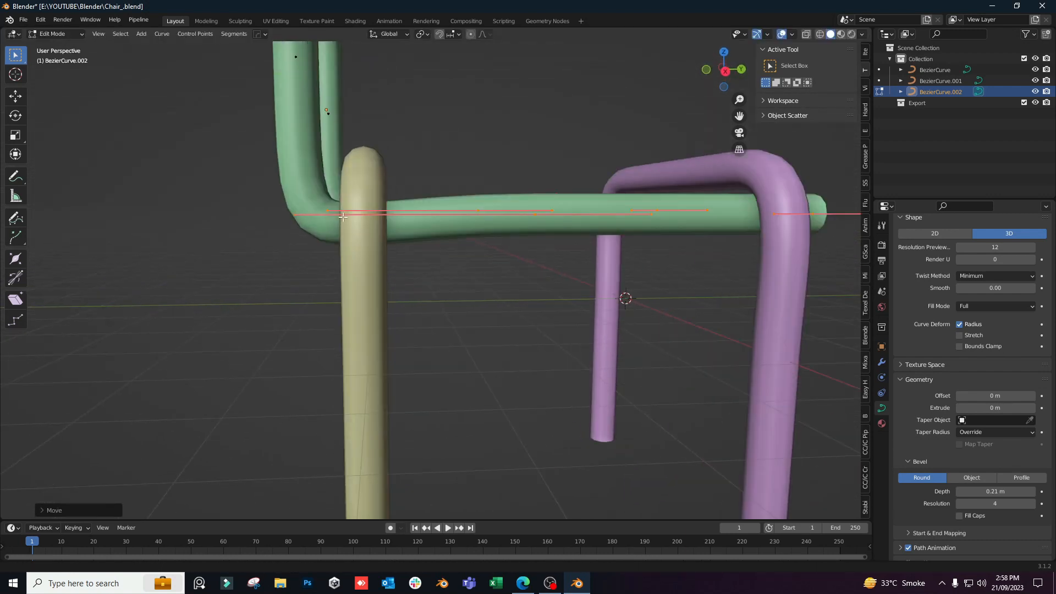
pyautogui.keyDown('shift'); pyautogui.moveTo(358, 210); pyautogui.dragTo(457, 337, button='middle'); pyautogui.keyUp('shift')
pyautogui.moveTo(385, 192); pyautogui.dragTo(516, 360)
pyautogui.moveTo(517, 360); pyautogui.dragTo(467, 378, button='middle')
pyautogui.scroll(-1, 461, 378)
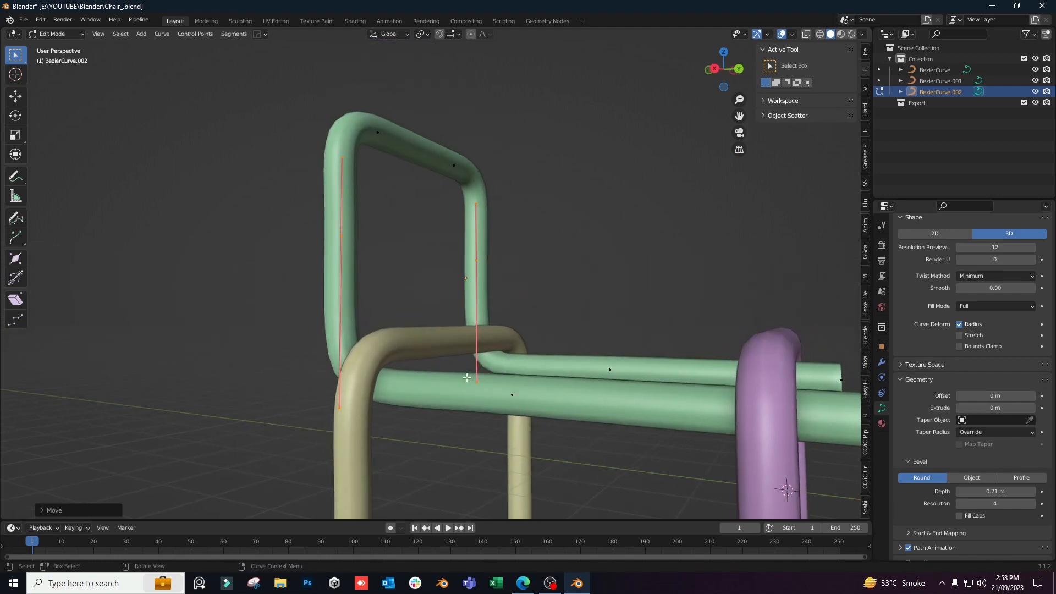
pyautogui.press('s')
pyautogui.press('z')
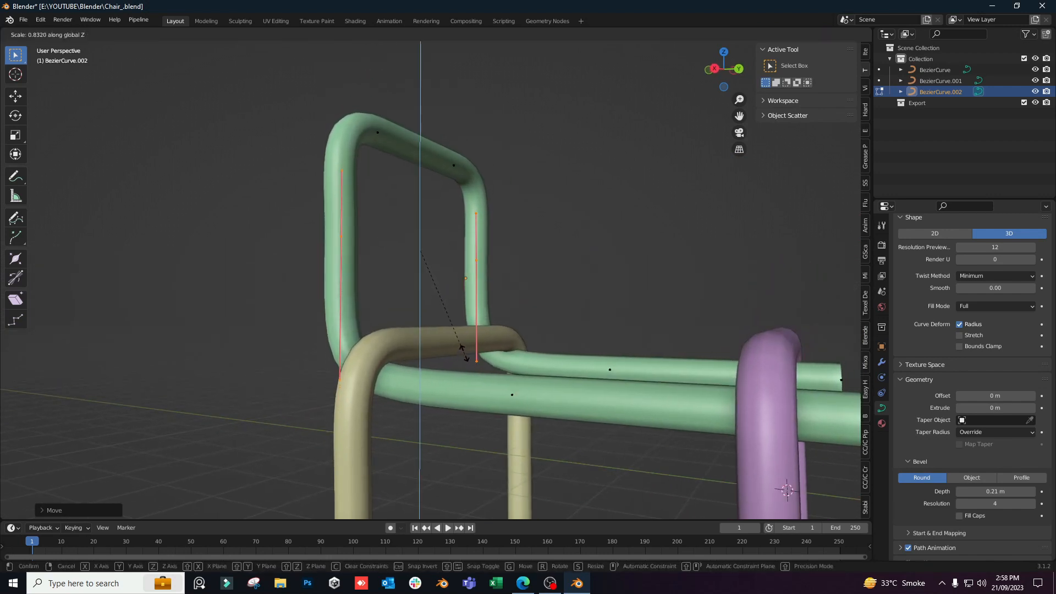
pyautogui.click(464, 358)
pyautogui.moveTo(701, 412); pyautogui.dragTo(575, 394, button='middle')
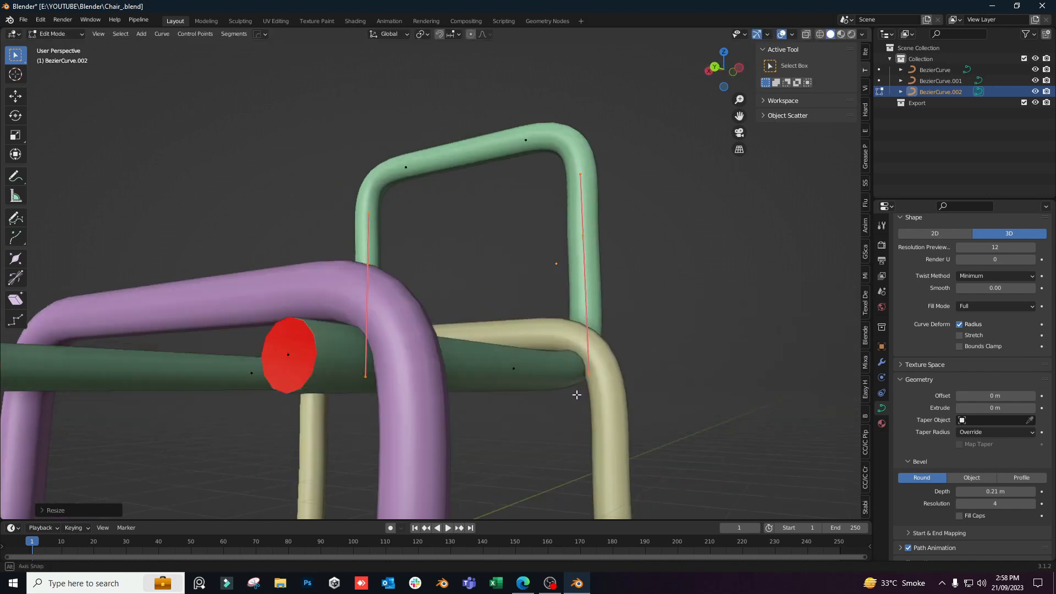
# Leave Edit Mode, look over the frame, and check it against the chair reference photo in the browser.
pyautogui.press('Tab')
pyautogui.scroll(-5, 523, 372)
pyautogui.moveTo(523, 372)
pyautogui.mouseDown(button='middle')
pyautogui.moveTo(724, 404)
pyautogui.moveTo(605, 387)
pyautogui.moveTo(563, 345)
pyautogui.moveTo(516, 334)
pyautogui.moveTo(524, 353)
pyautogui.moveTo(513, 349)
pyautogui.moveTo(497, 378)
pyautogui.moveTo(506, 368)
pyautogui.mouseUp(button='middle')
pyautogui.scroll(-2, 502, 354)
pyautogui.scroll(2, 498, 351)
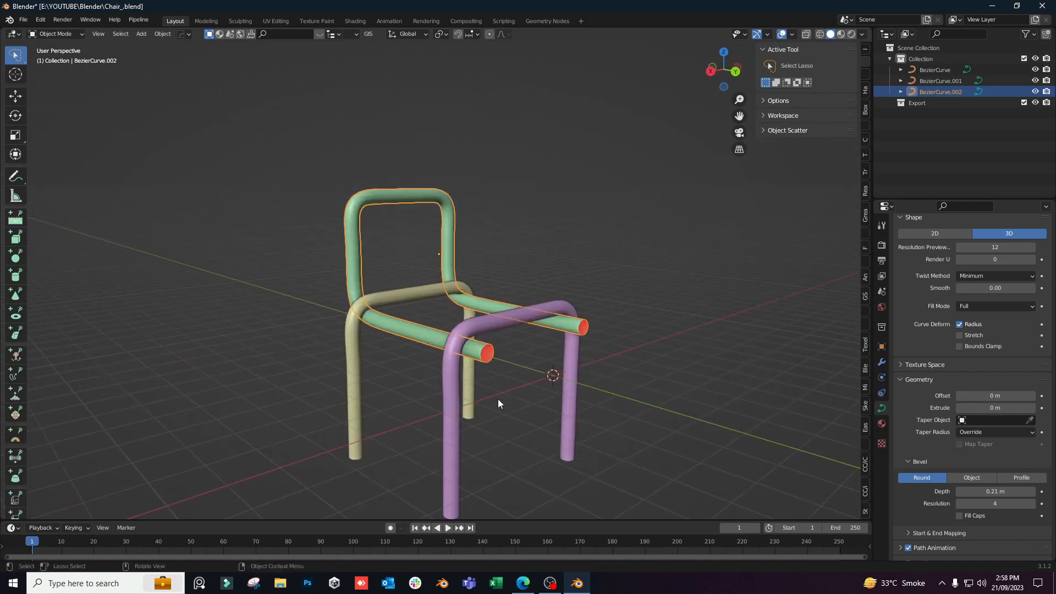
pyautogui.click(524, 584)
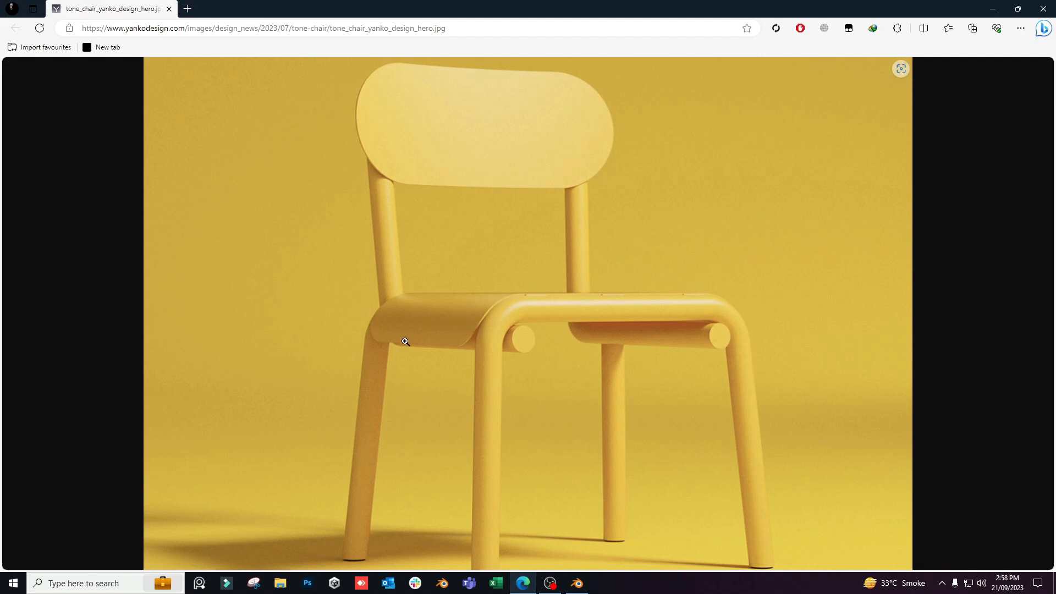
pyautogui.click(586, 591)
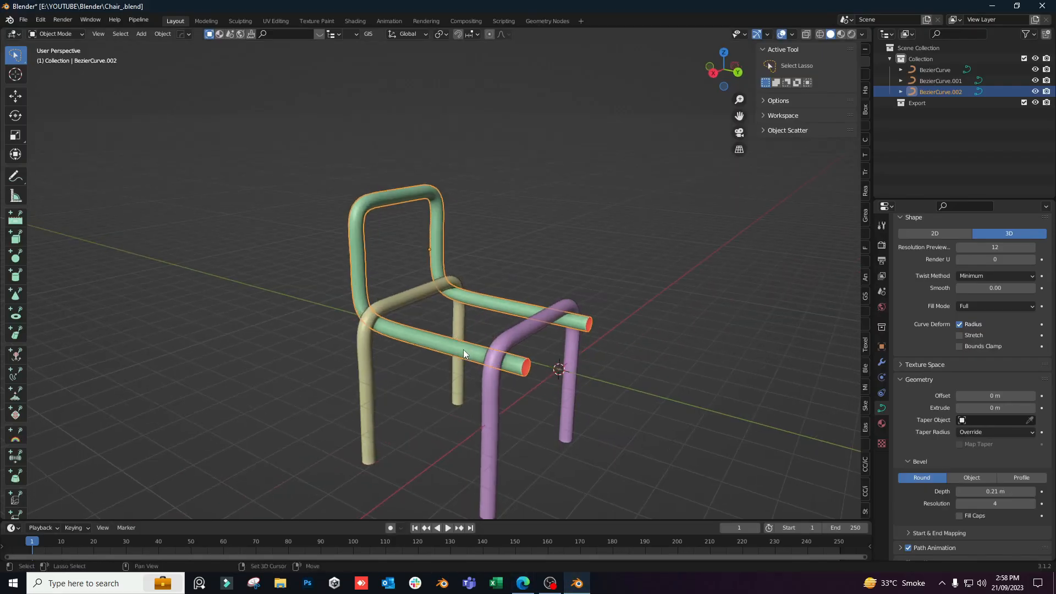
# Back in Blender, add a new Bezier curve at the 3D cursor.
pyautogui.hotkey('shift', 'a')
pyautogui.moveTo(463, 349)
pyautogui.press('Escape')
pyautogui.moveTo(453, 361); pyautogui.dragTo(485, 344, button='middle')
pyautogui.hotkey('shift', 'a')
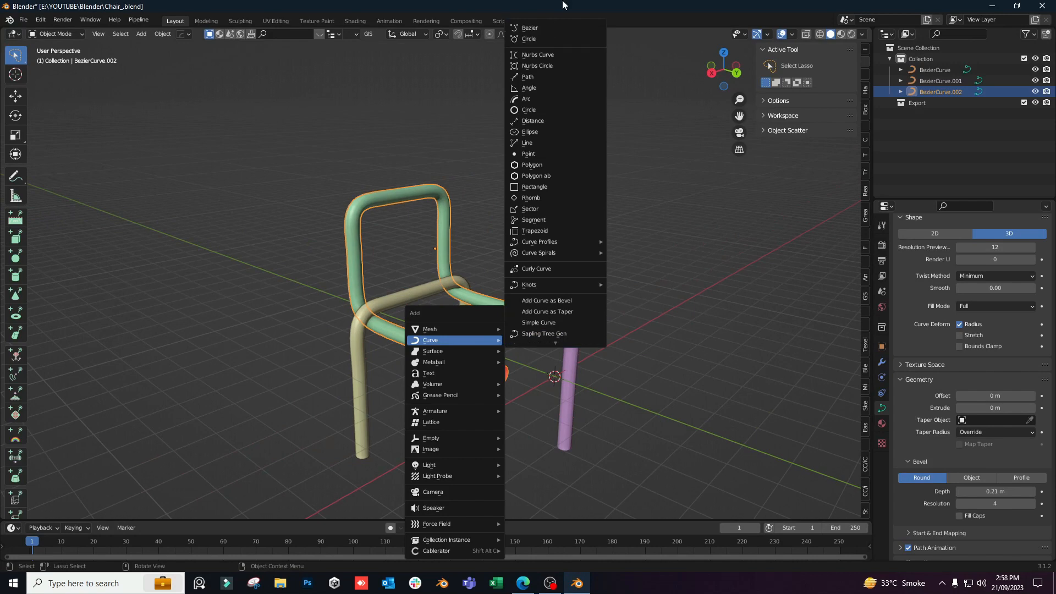
pyautogui.click(546, 29)
# Delete the new curve's end point on the negative X side and snap the remaining point to the 3D cursor.
pyautogui.moveTo(579, 310); pyautogui.dragTo(495, 325, button='middle')
pyautogui.press('Tab')
pyautogui.scroll(3, 573, 316)
pyautogui.keyDown('shift'); pyautogui.moveTo(600, 418); pyautogui.dragTo(530, 353, button='middle'); pyautogui.keyUp('shift')
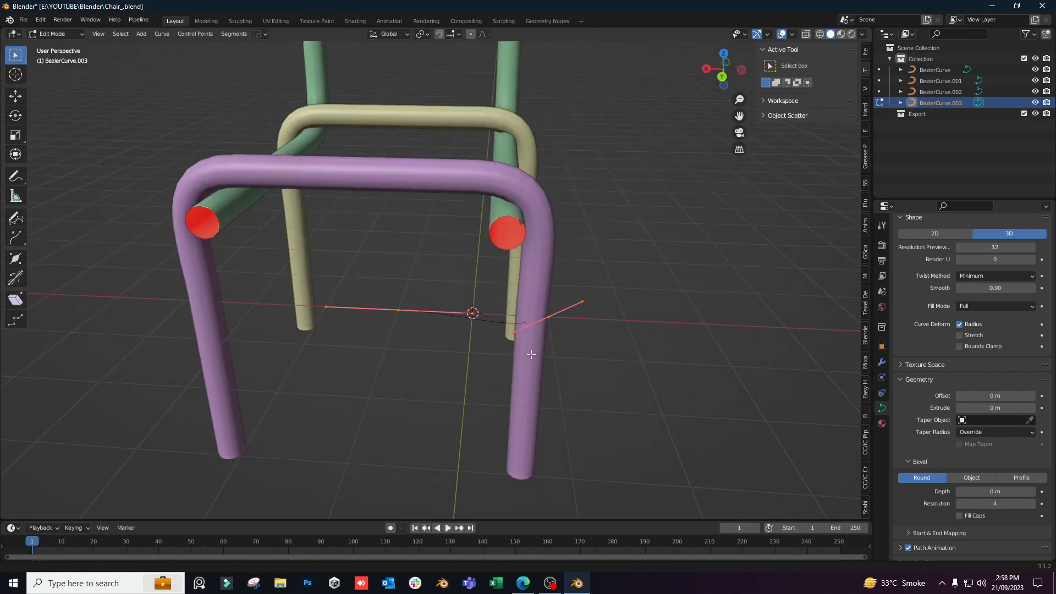
pyautogui.scroll(3, 537, 363)
pyautogui.click(627, 345)
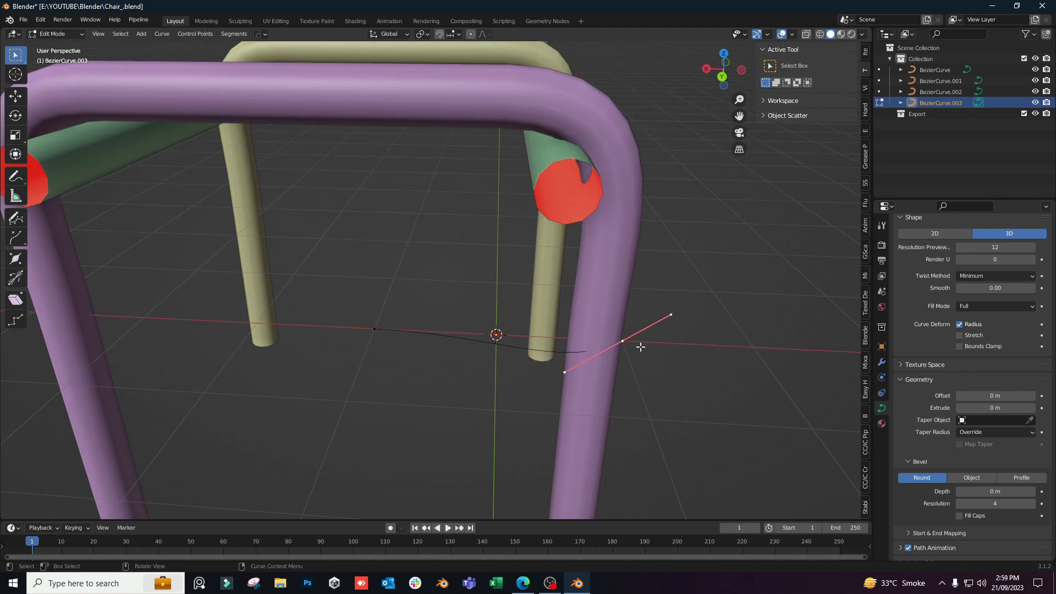
pyautogui.press('x')
pyautogui.click(641, 347)
pyautogui.hotkey('shift', 's')
pyautogui.click(391, 315)
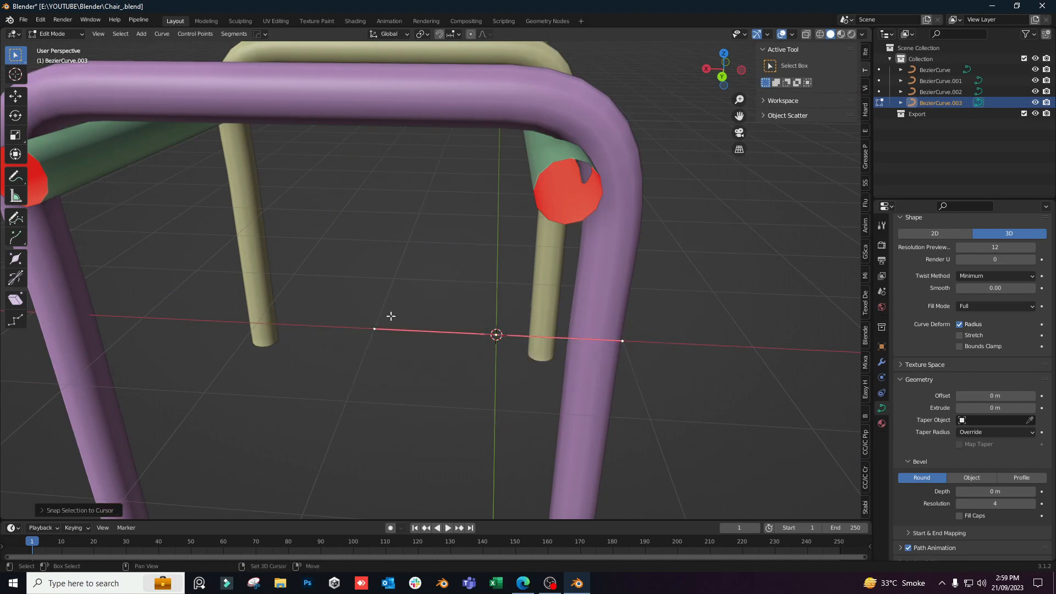
# Extrude the remaining point in the positive X direction to form a straight line across the chair's width.
pyautogui.moveTo(487, 355); pyautogui.dragTo(559, 345, button='middle')
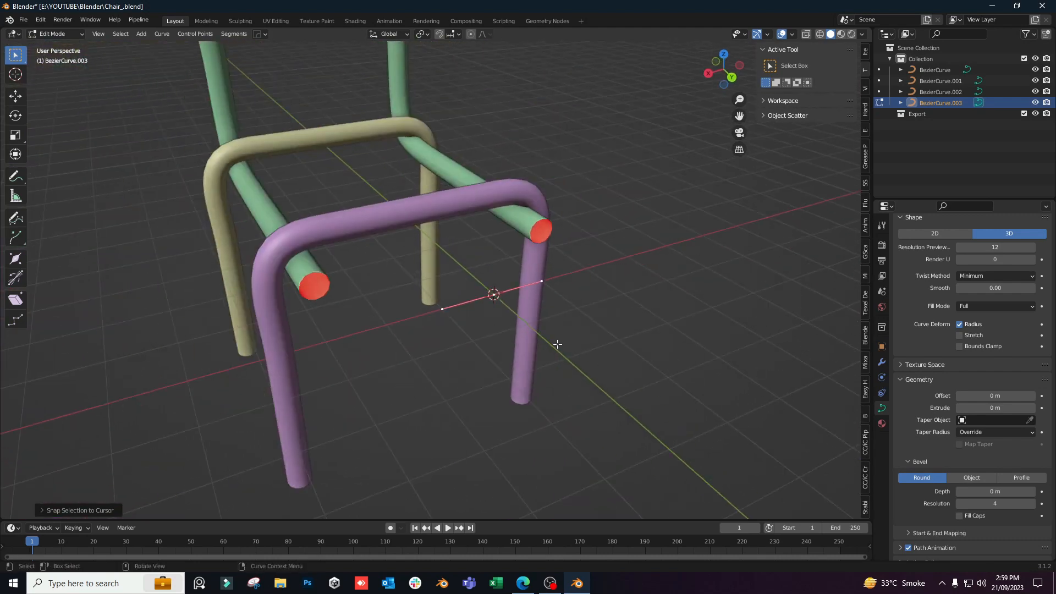
pyautogui.press('g')
pyautogui.press('x')
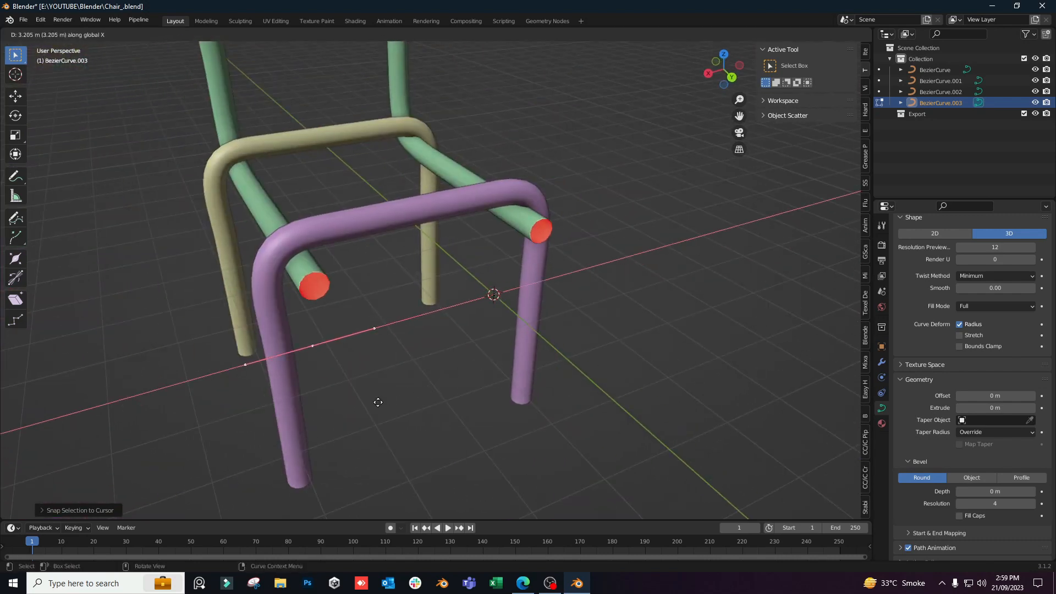
pyautogui.click(361, 405)
# Leave Edit Mode and raise the straight curve along Z to the top of the leg frames.
pyautogui.press('Tab')
pyautogui.moveTo(448, 336); pyautogui.dragTo(536, 364, button='middle')
pyautogui.press('g')
pyautogui.press('z')
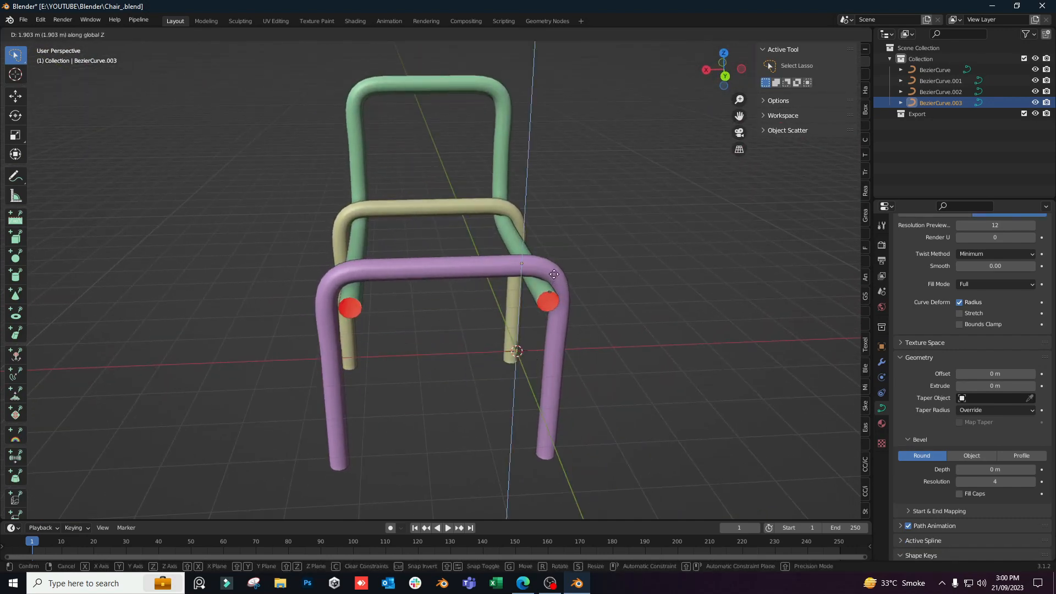
pyautogui.click(556, 259)
# In the top view, move the straight curve back along Y between the leg frames and shift it along X over the seat rails.
pyautogui.press('KP_7')
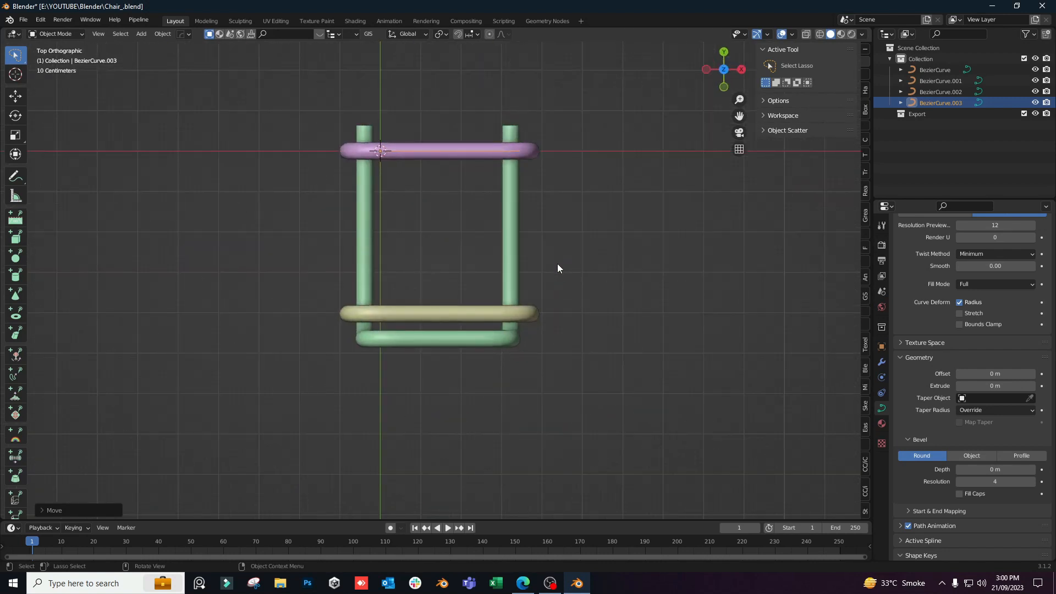
pyautogui.press('g')
pyautogui.press('y')
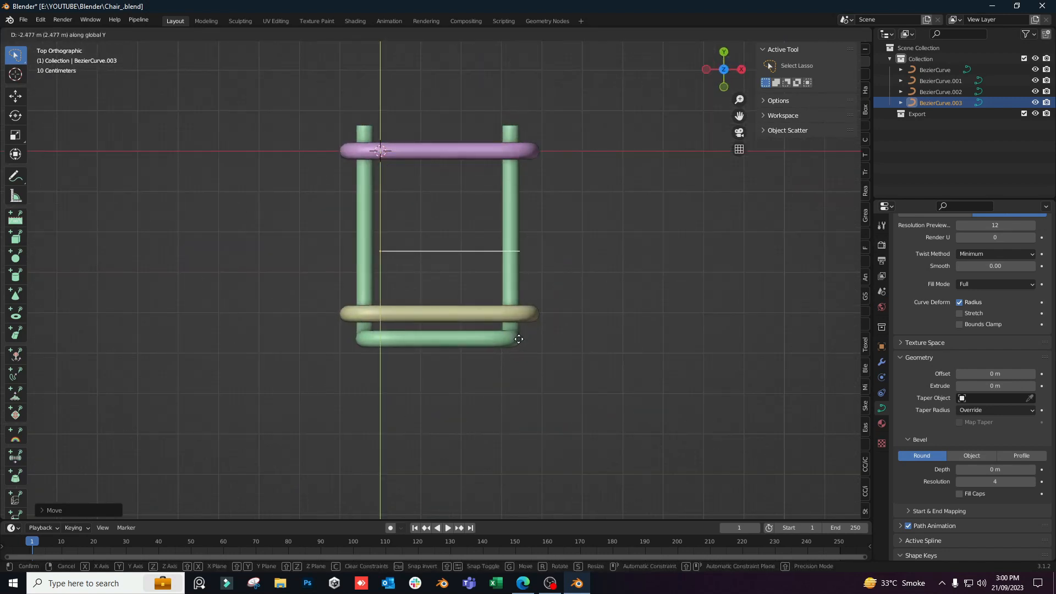
pyautogui.press('x')
pyautogui.click(499, 340)
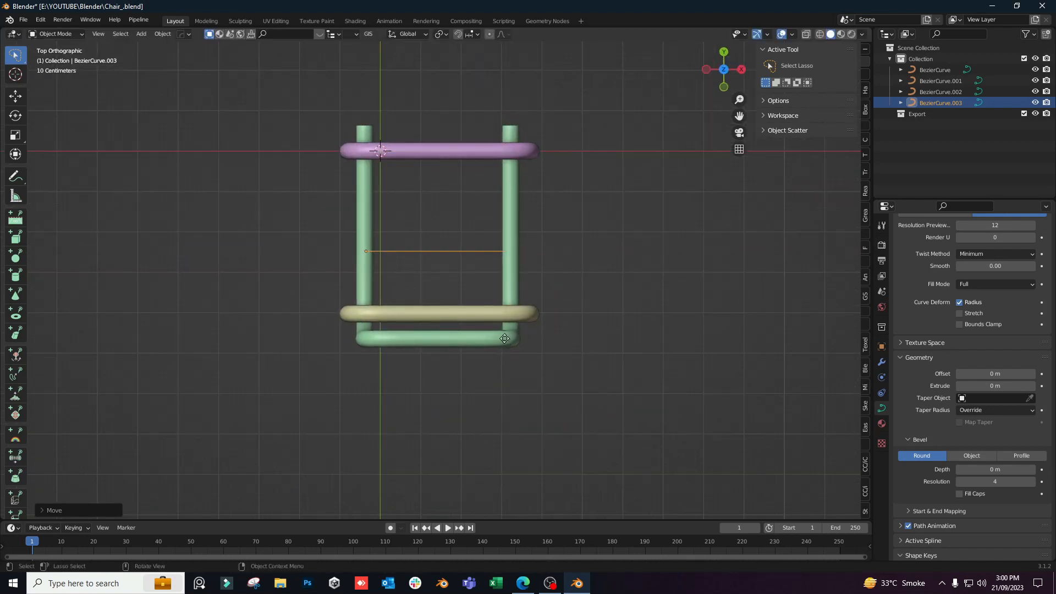
# Move both end points of the straight curve outward along X past the seat rails.
pyautogui.press('Tab')
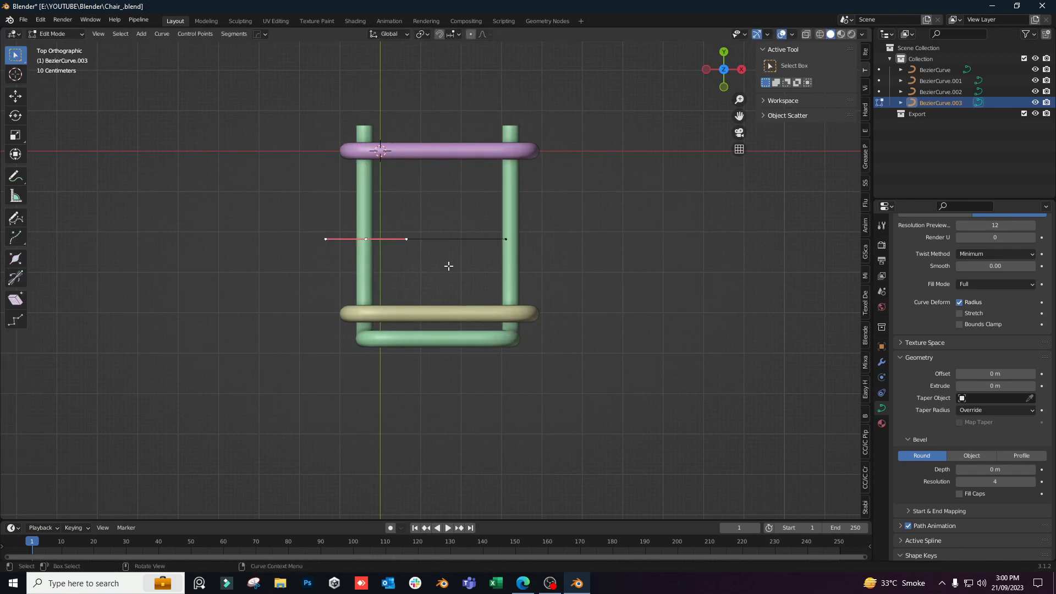
pyautogui.press('g')
pyautogui.press('x')
pyautogui.click(435, 264)
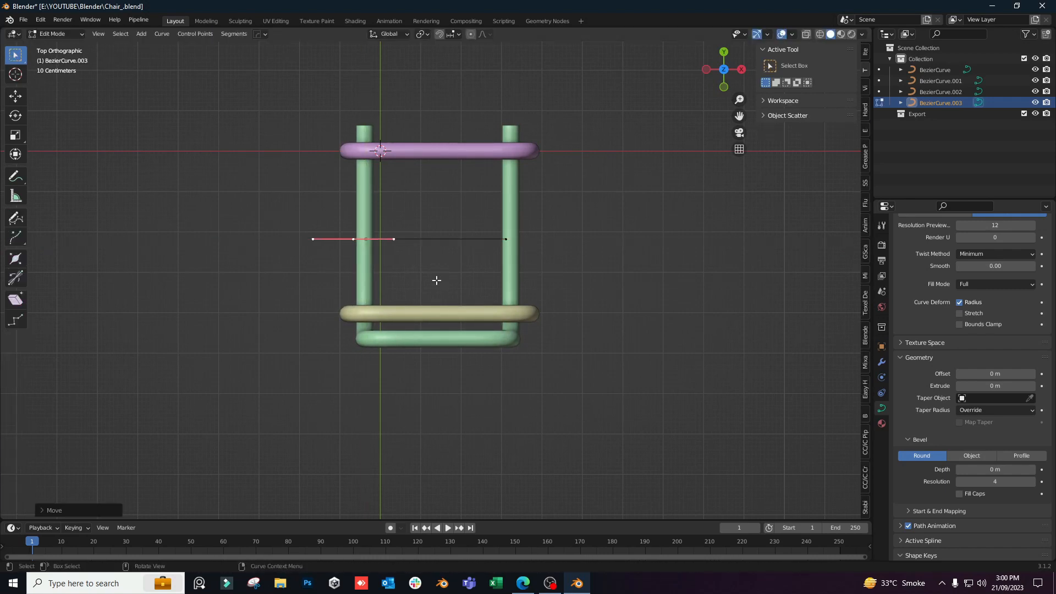
pyautogui.moveTo(434, 281); pyautogui.dragTo(544, 196, button='middle')
pyautogui.press('KP_7')
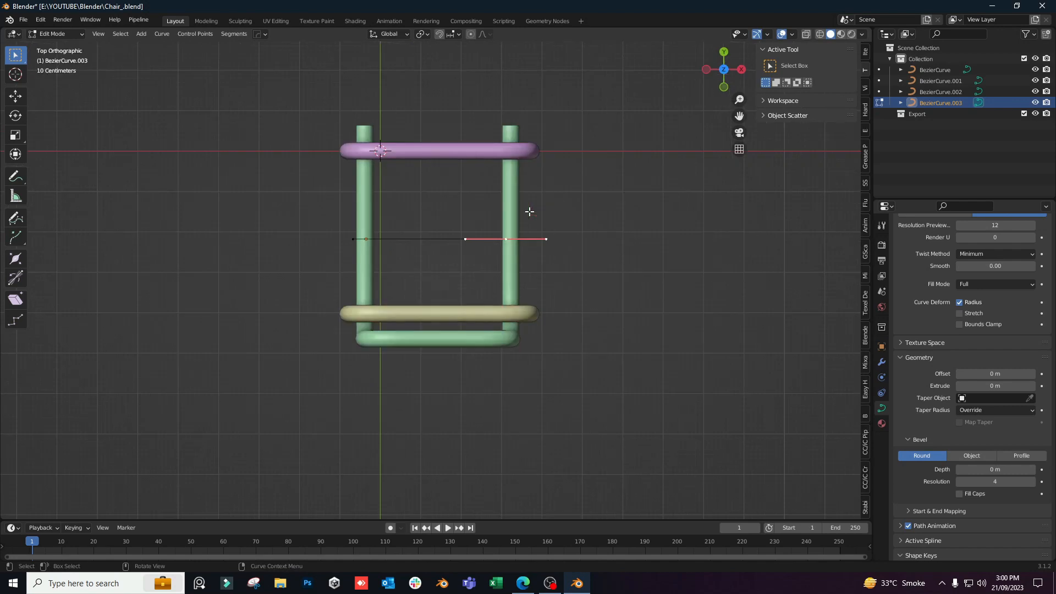
pyautogui.press('g')
pyautogui.press('x')
pyautogui.click(546, 212)
# Leave Edit Mode, lower the straight curve about 0.21 m along Z, and switch to the front view.
pyautogui.moveTo(546, 212); pyautogui.dragTo(313, 263, button='middle')
pyautogui.moveTo(335, 205); pyautogui.dragTo(523, 258, button='middle')
pyautogui.press('Tab')
pyautogui.press('g')
pyautogui.press('z')
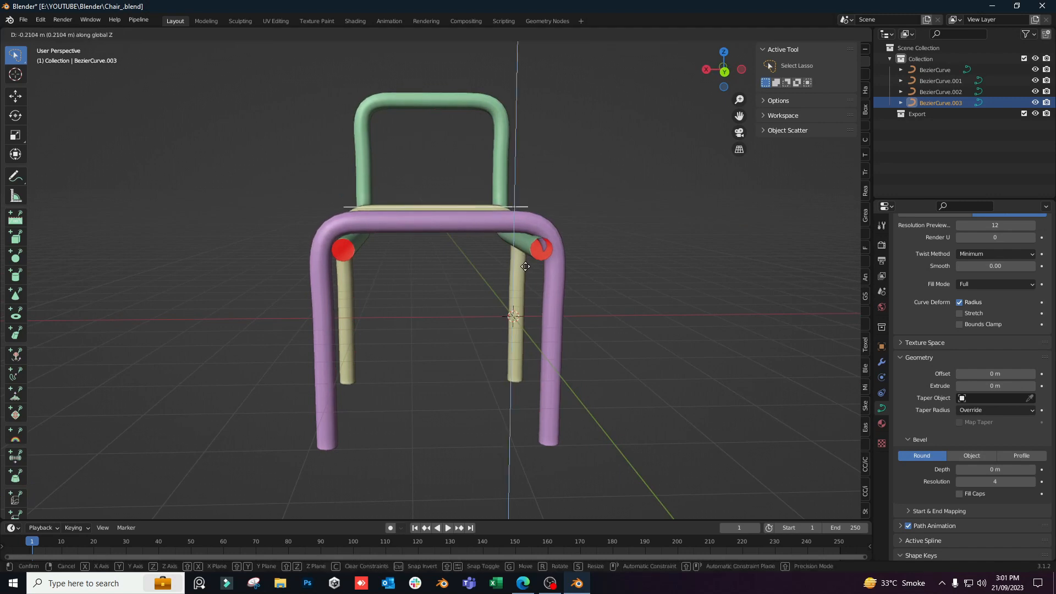
pyautogui.click(527, 265)
pyautogui.press('KP_1')
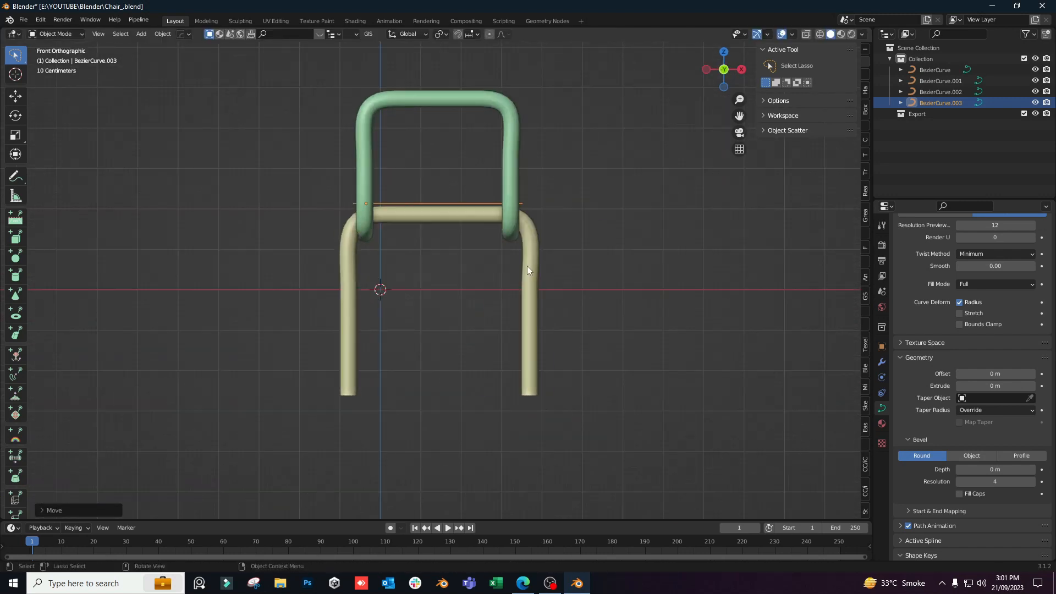
# Lower the straight curve slightly along Z toward the top bar of the leg frame.
pyautogui.press('g')
pyautogui.press('z')
pyautogui.click(527, 275)
pyautogui.moveTo(527, 275); pyautogui.dragTo(403, 302, button='middle')
# In the front view, enter Edit Mode and move the curve's right end point outward along X, about 0.25 m past the right leg.
pyautogui.press('KP_1')
pyautogui.press('Tab')
pyautogui.scroll(2, 559, 216)
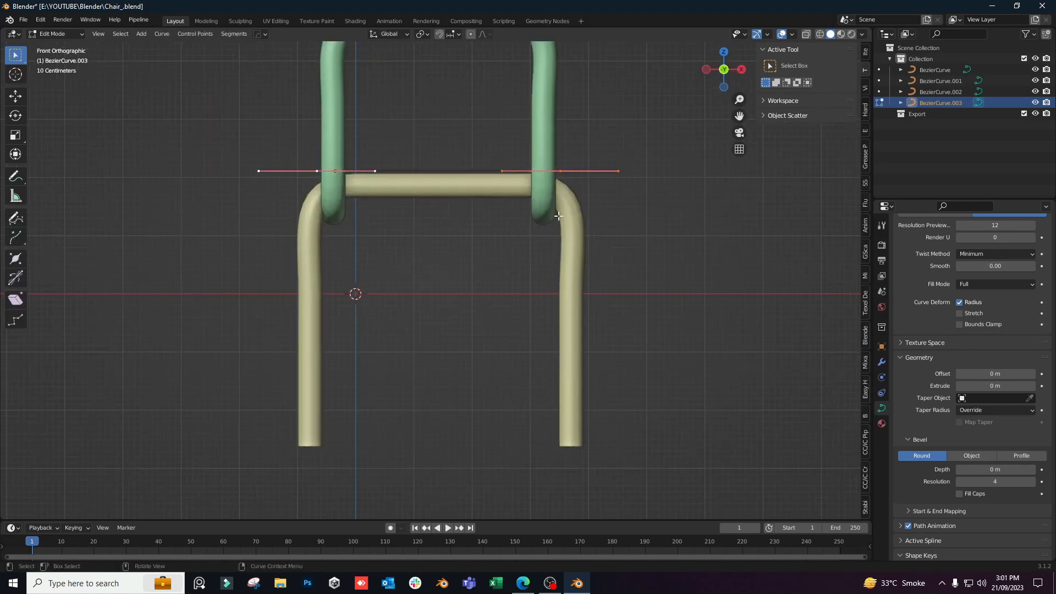
pyautogui.press('g')
pyautogui.press('x')
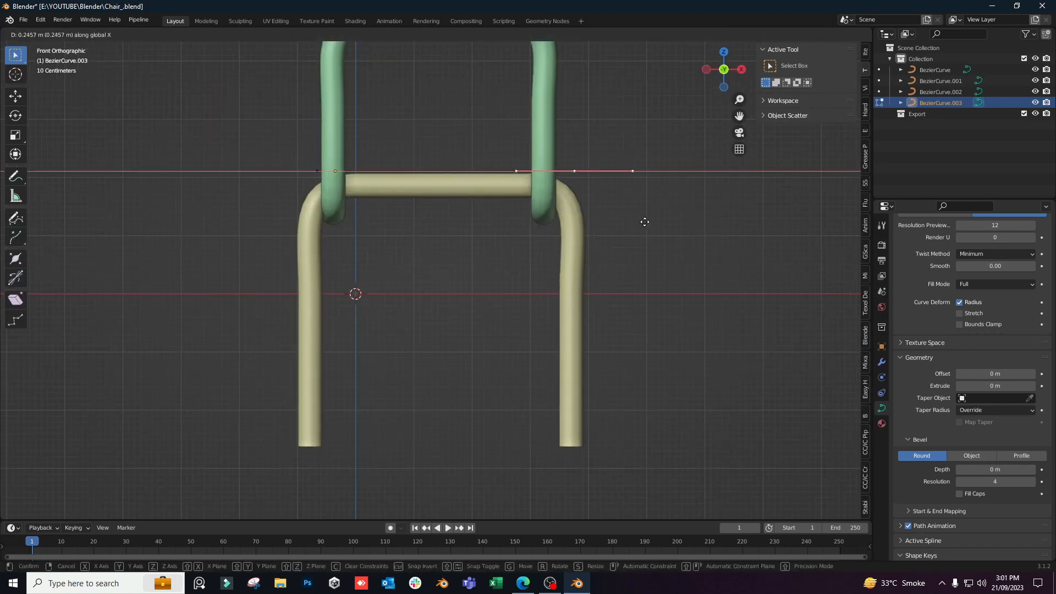
pyautogui.click(648, 223)
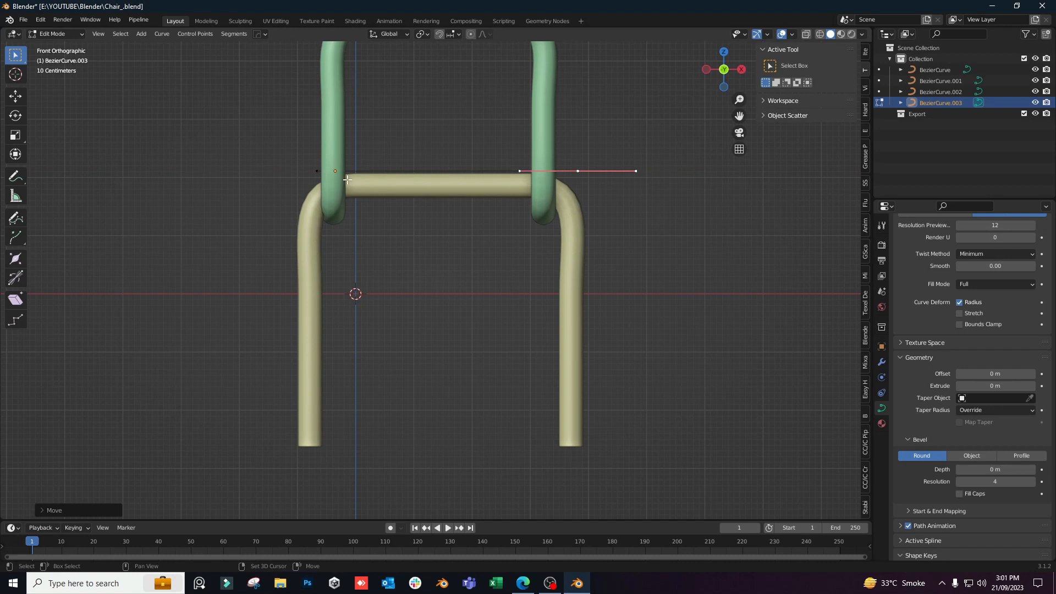
# Move the curve's left end point outward along X by about 0.4 m, past the left leg, and leave Edit Mode.
pyautogui.keyDown('shift'); pyautogui.click(310, 170); pyautogui.keyUp('shift')
pyautogui.press('g')
pyautogui.press('y')
pyautogui.press('x')
pyautogui.rightClick(397, 212)
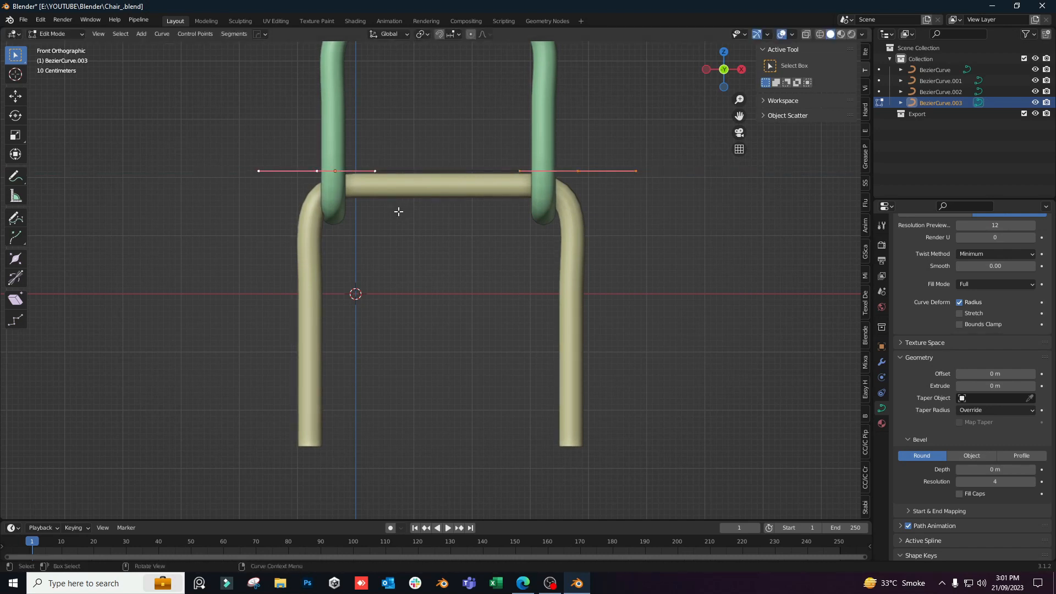
pyautogui.press('g')
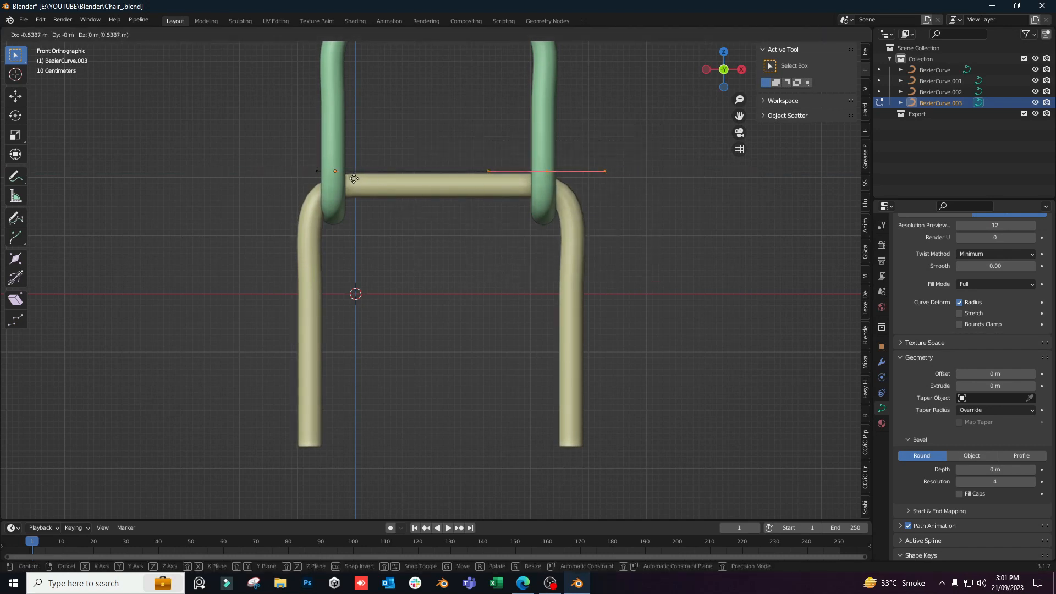
pyautogui.press('x')
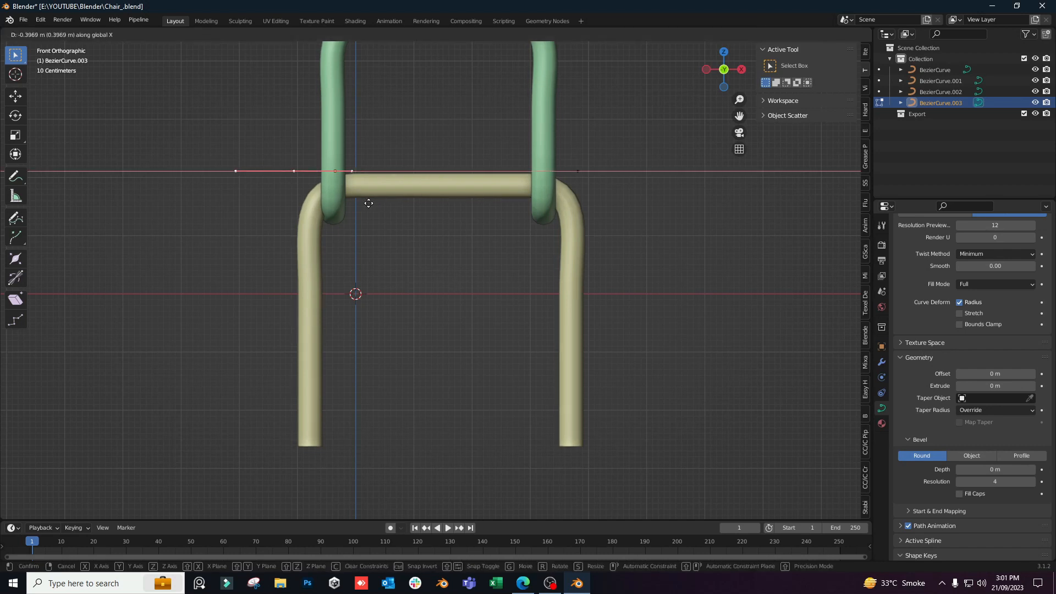
pyautogui.click(369, 204)
pyautogui.press('Tab')
pyautogui.scroll(-2, 554, 186)
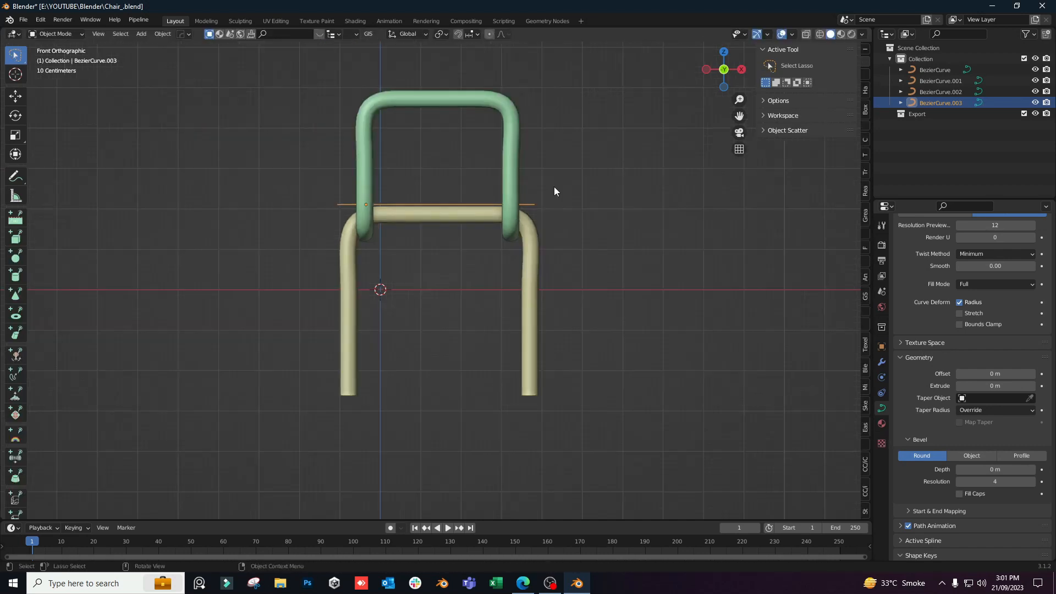
# Extrude both end points of the curve and lower the new points along Z to the leg bends.
pyautogui.scroll(3, 513, 212)
pyautogui.moveTo(543, 215); pyautogui.dragTo(569, 201, button='middle')
pyautogui.press('KP_1')
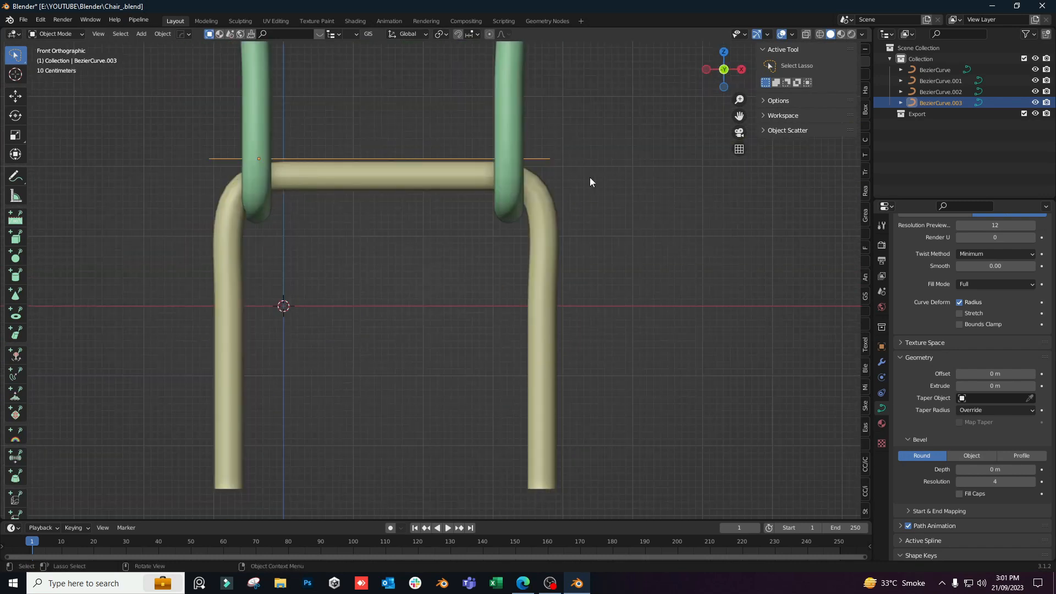
pyautogui.press('Tab')
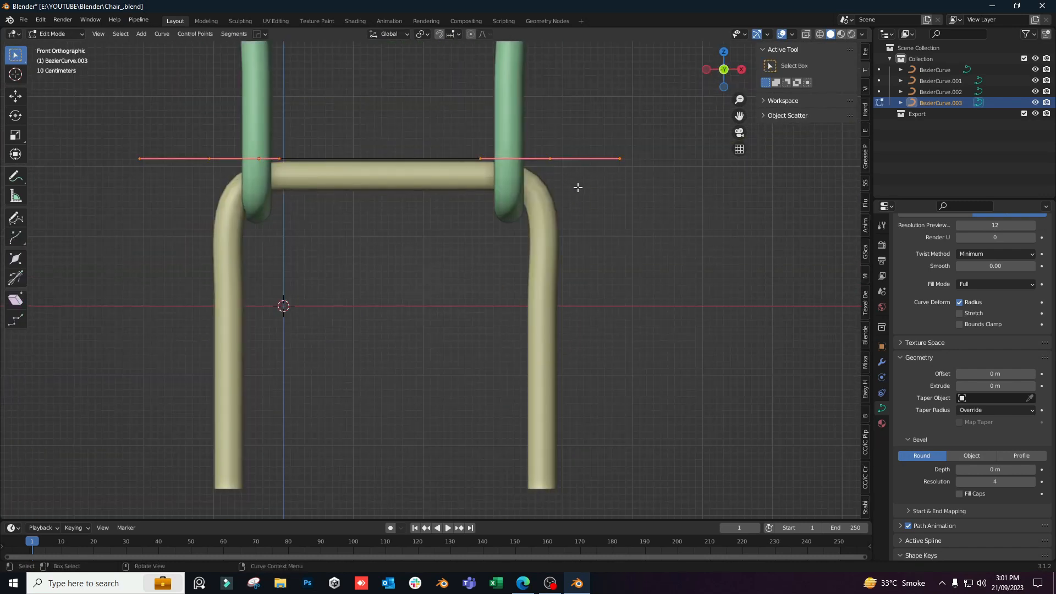
pyautogui.press('e')
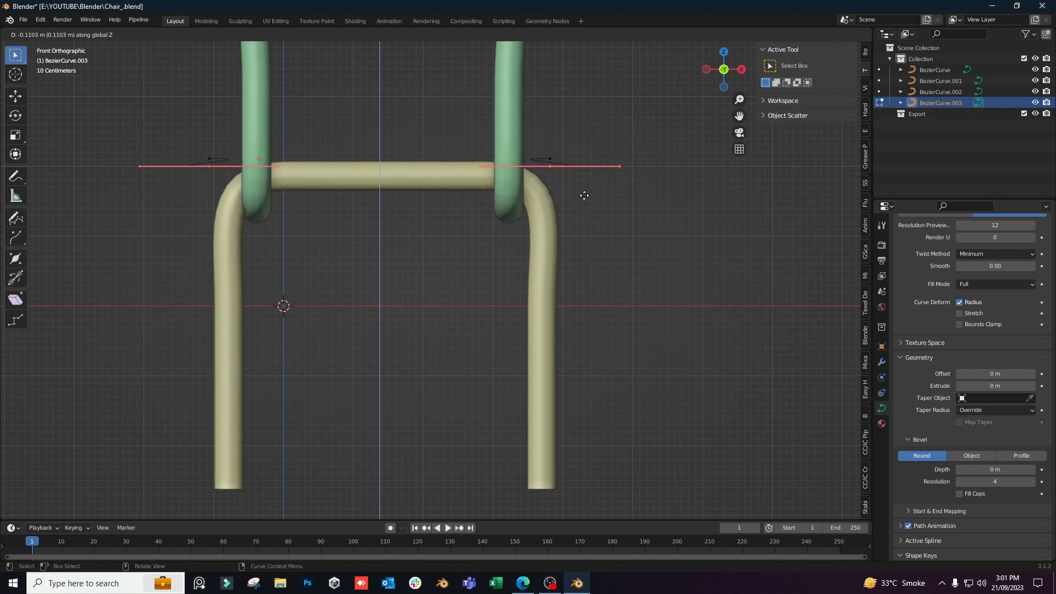
pyautogui.rightClick(584, 195)
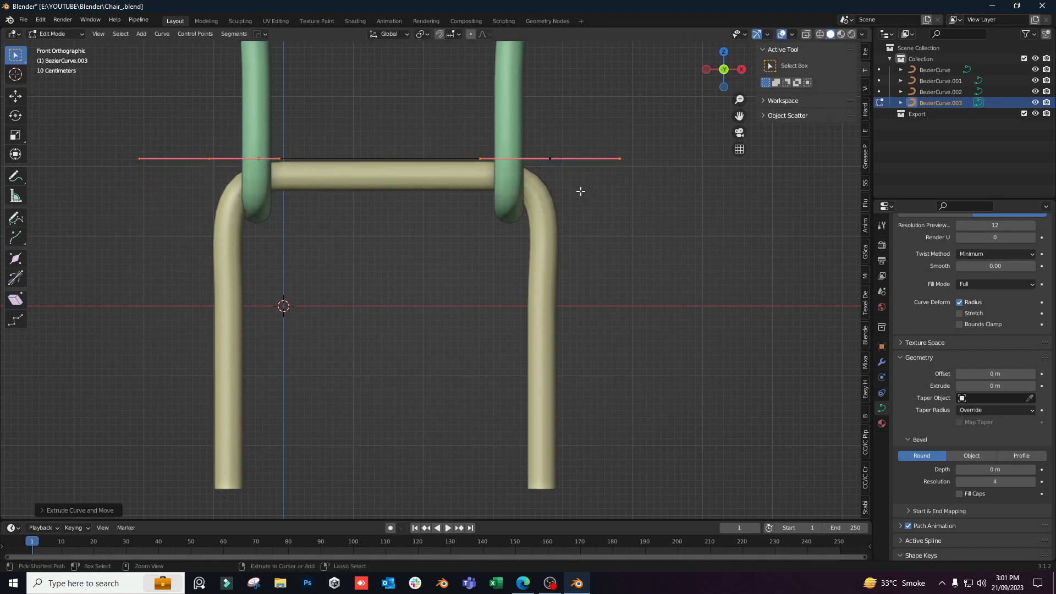
pyautogui.press('g')
pyautogui.press('z')
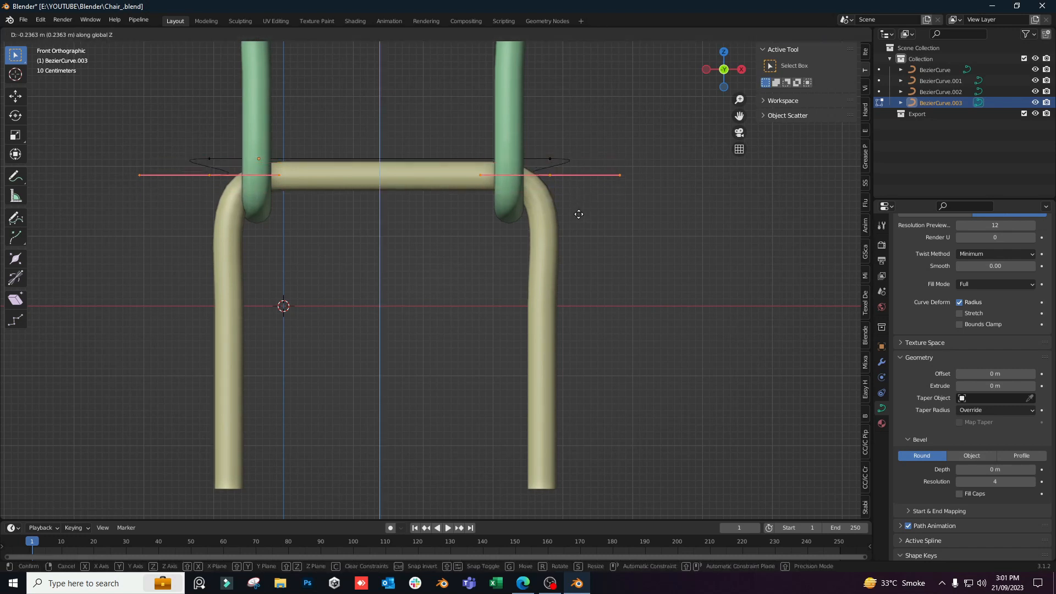
pyautogui.click(577, 252)
# Rotate the lower left point's handles upright about Y, flatten them along X and shorten them.
pyautogui.click(211, 219)
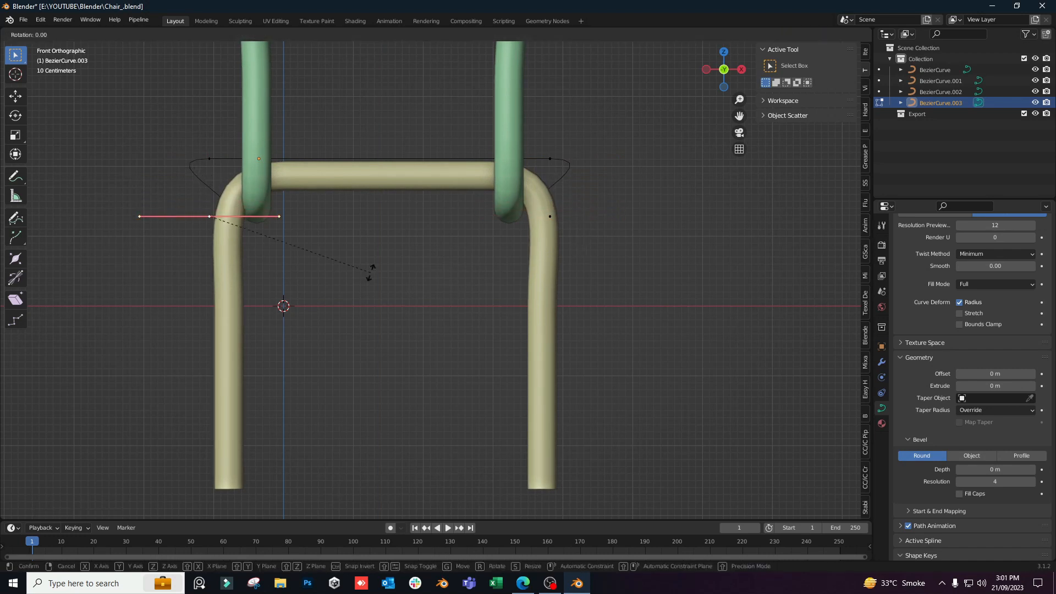
pyautogui.press('r')
pyautogui.press('x')
pyautogui.press('y')
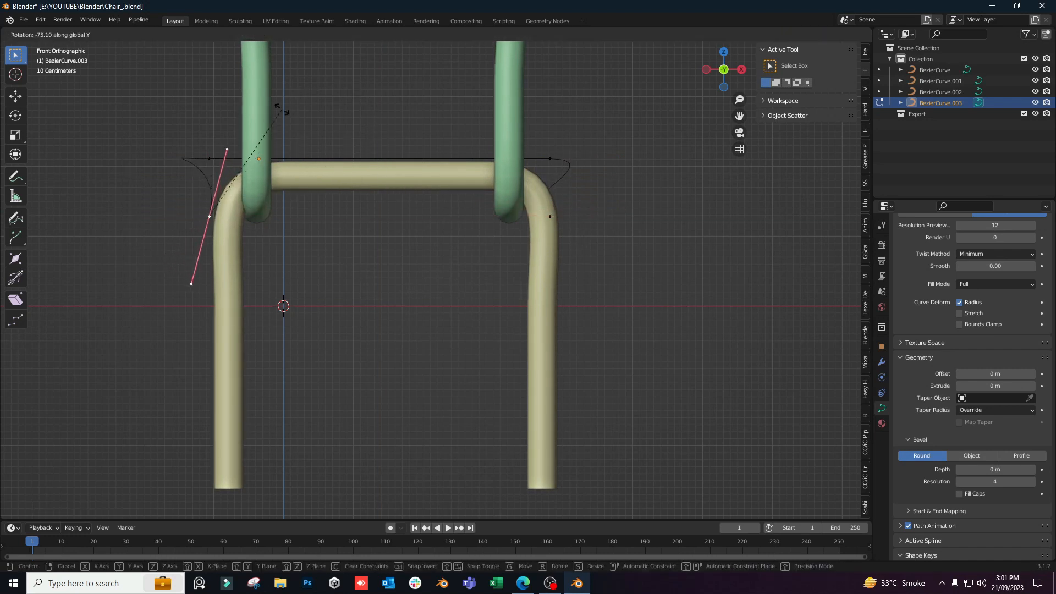
pyautogui.click(271, 47)
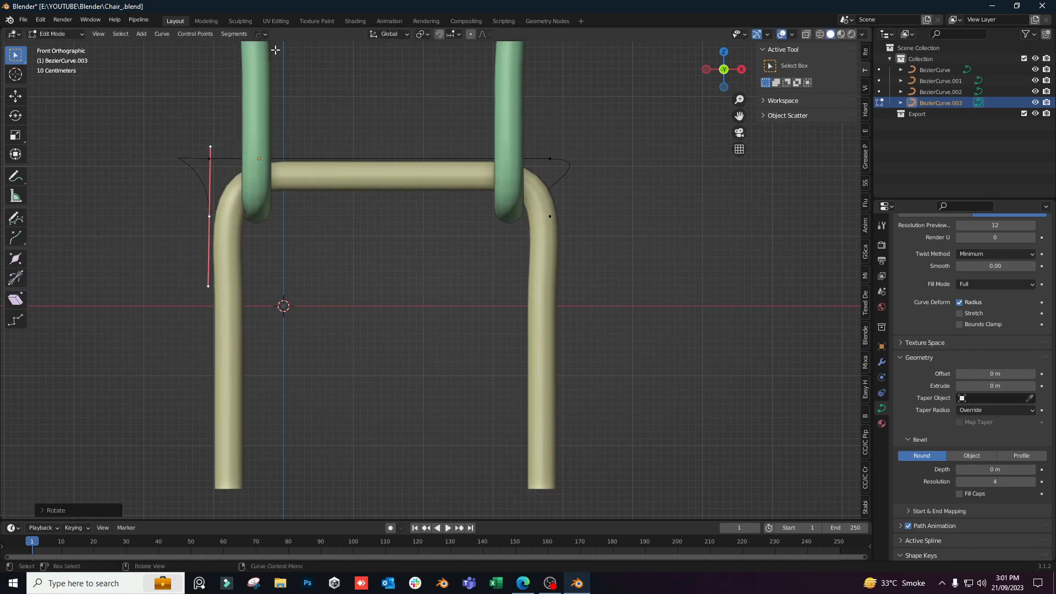
pyautogui.press('s')
pyautogui.press('x')
pyautogui.press('s')
pyautogui.click(341, 231)
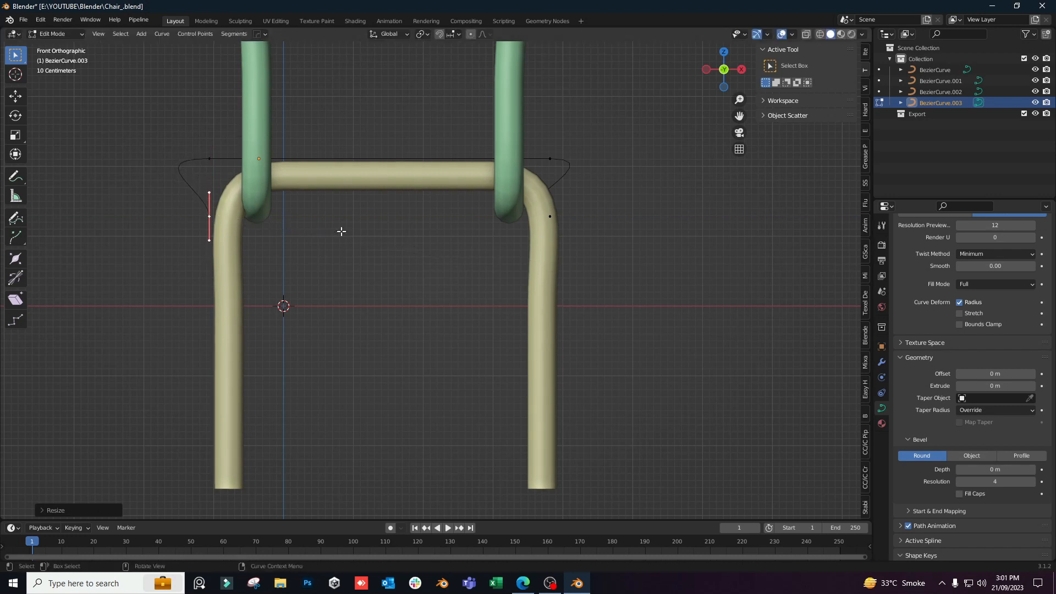
# Rotate the lower right point's handles upright, scale them to 0 along X and shorten them.
pyautogui.click(553, 216)
pyautogui.press('r')
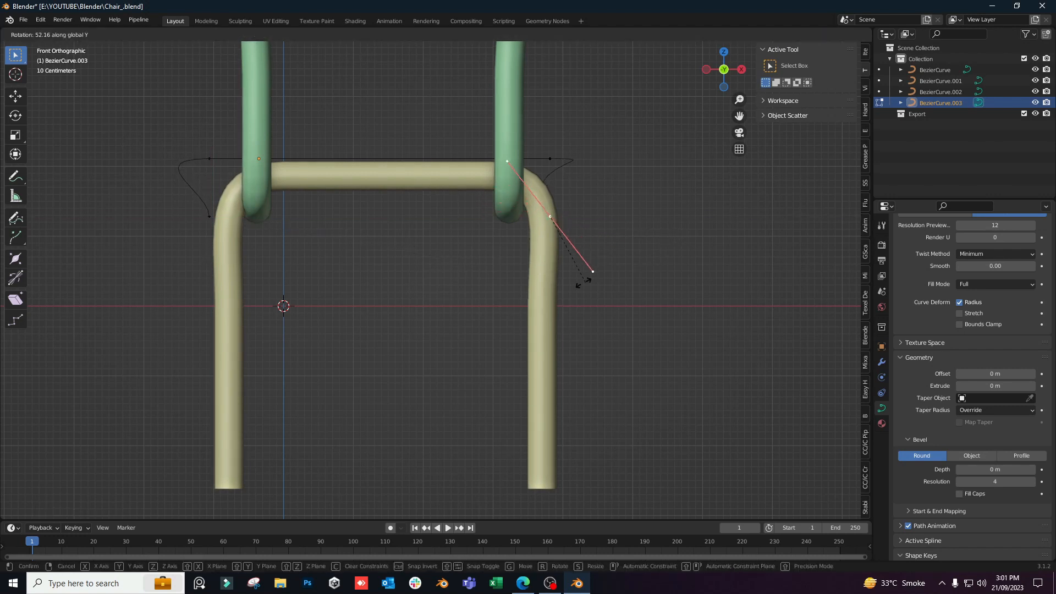
pyautogui.click(533, 279)
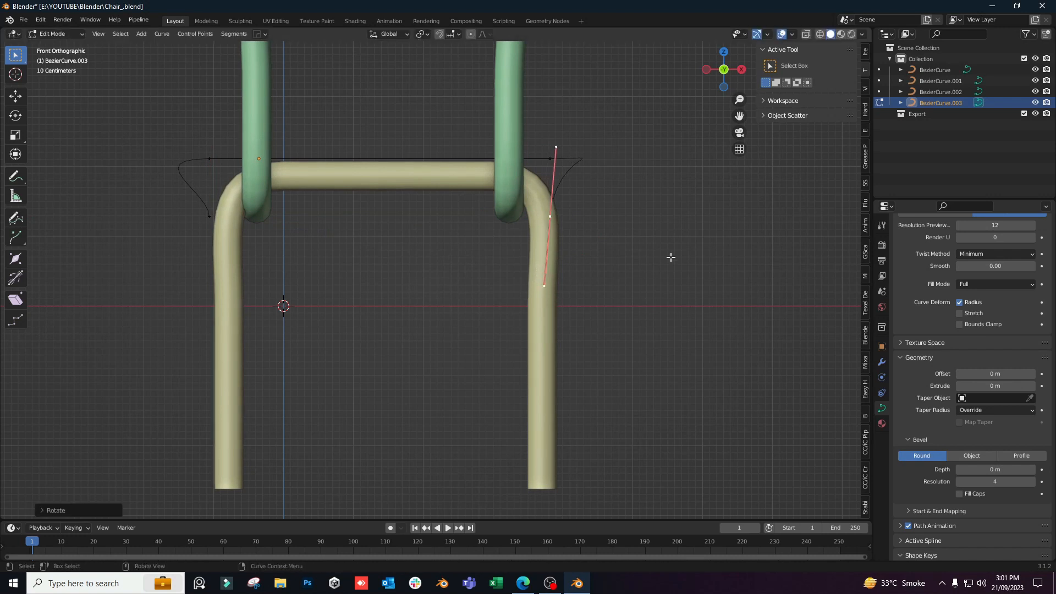
pyautogui.press('s')
pyautogui.press('x')
pyautogui.press('0')
pyautogui.press('Return')
pyautogui.press('s')
pyautogui.click(594, 238)
# Move the lower right point outward along X and set its height along Z so the right corner curves outside the leg.
pyautogui.press('g')
pyautogui.press('z')
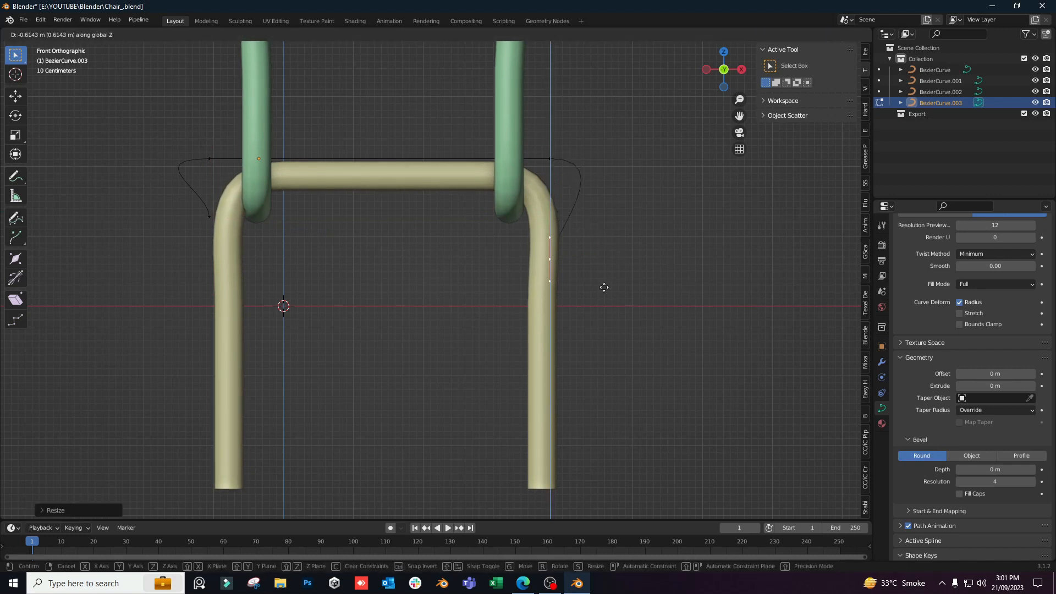
pyautogui.click(604, 299)
pyautogui.press('g')
pyautogui.press('y')
pyautogui.press('x')
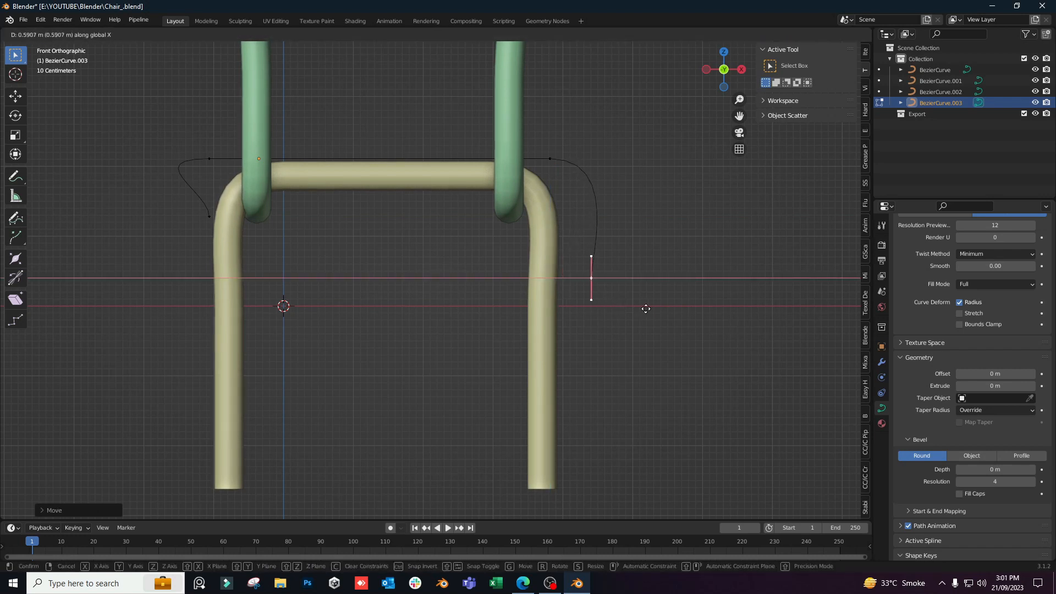
pyautogui.click(656, 307)
pyautogui.press('g')
pyautogui.press('z')
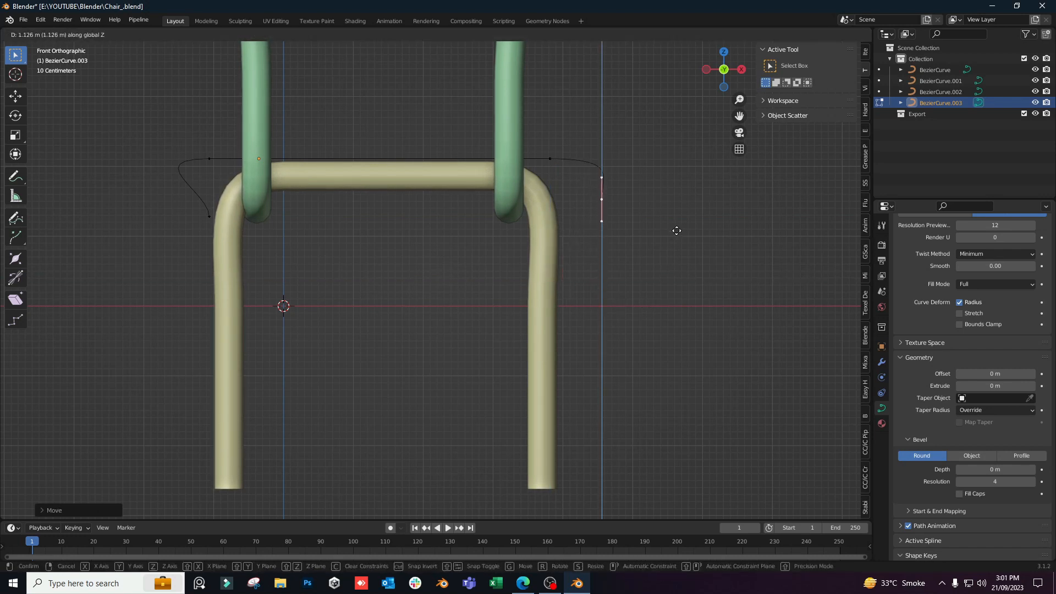
pyautogui.click(680, 237)
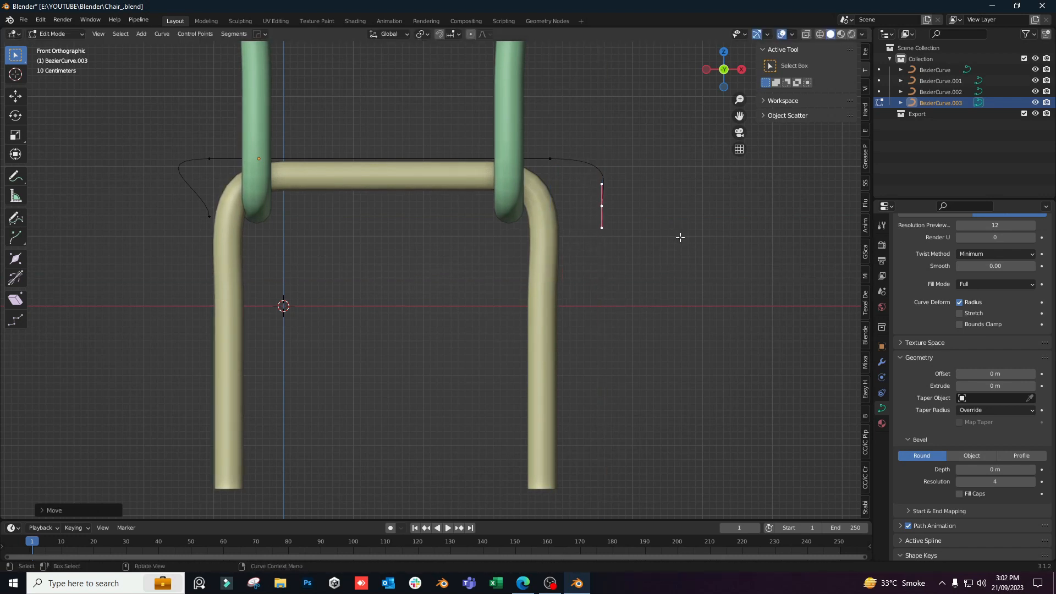
# Move the lower left point outward along X by about 0.78 m to round the left corner.
pyautogui.click(218, 216)
pyautogui.press('g')
pyautogui.press('x')
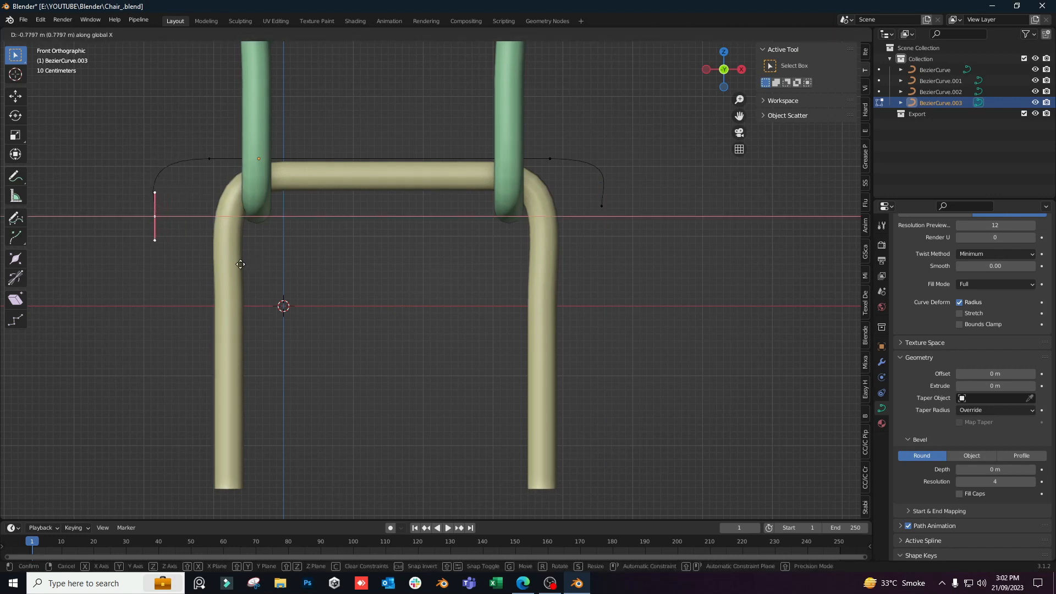
pyautogui.click(240, 264)
# Move the upper and lower left points together inward along X until the corner meets the outside of the left leg.
pyautogui.keyDown('shift'); pyautogui.click(211, 159); pyautogui.keyUp('shift')
pyautogui.press('g')
pyautogui.press('x')
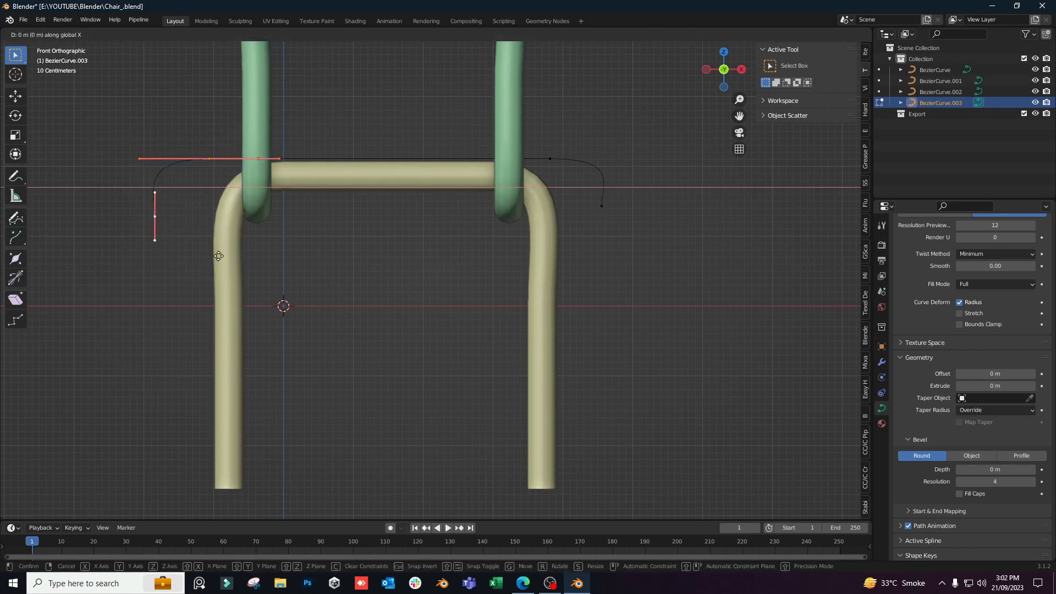
pyautogui.click(276, 260)
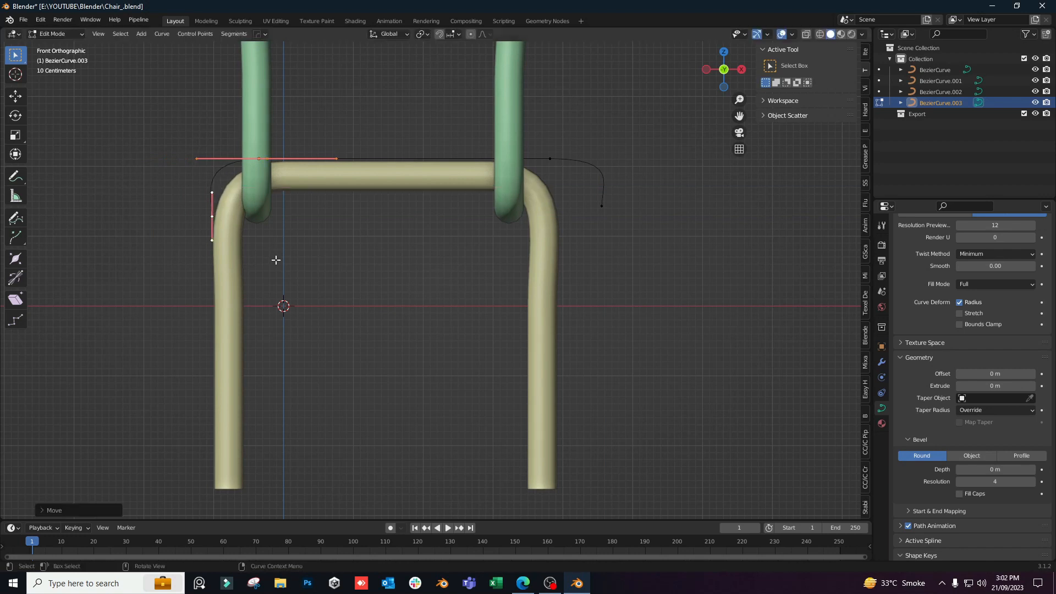
# Adjust the lower left point's height along Z and scale the upper left point's handles to about 0.49.
pyautogui.click(212, 218)
pyautogui.press('g')
pyautogui.press('z')
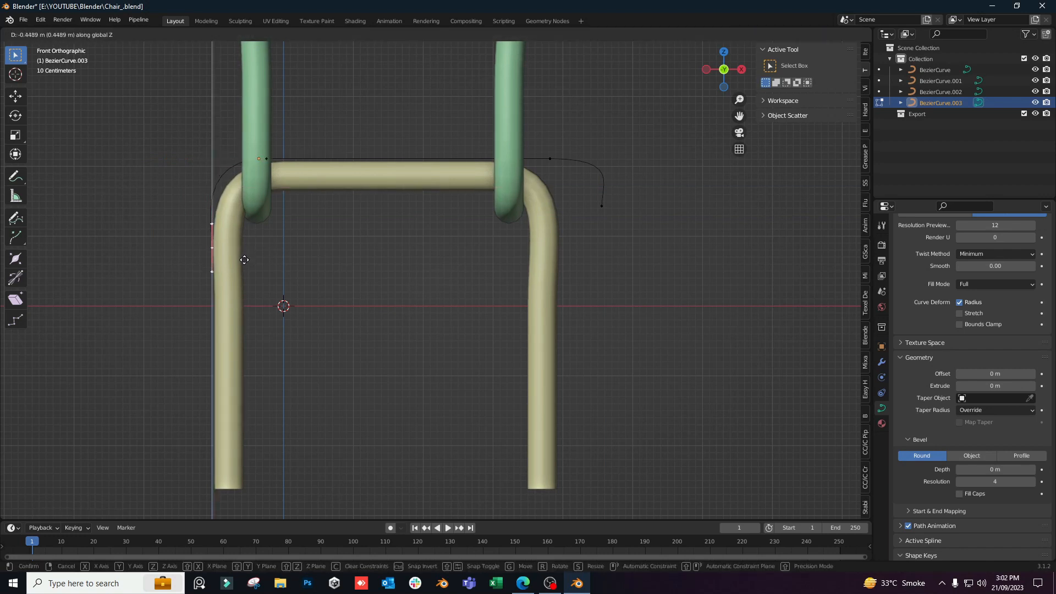
pyautogui.click(251, 231)
pyautogui.click(265, 157)
pyautogui.press('s')
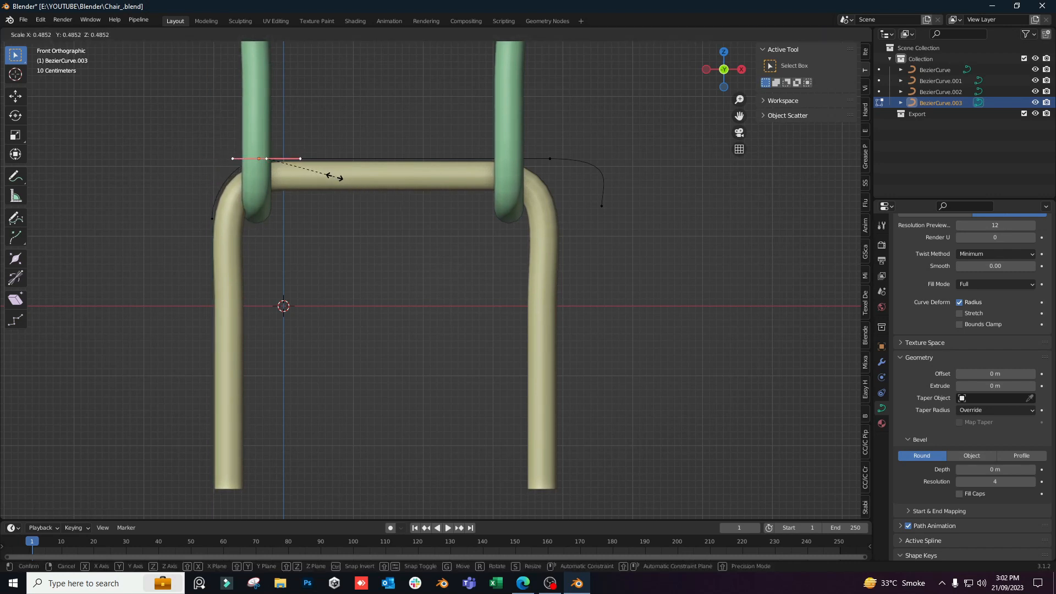
pyautogui.click(333, 176)
# Move the lower right point inward to the outer edge of the right leg.
pyautogui.click(601, 206)
pyautogui.press('g')
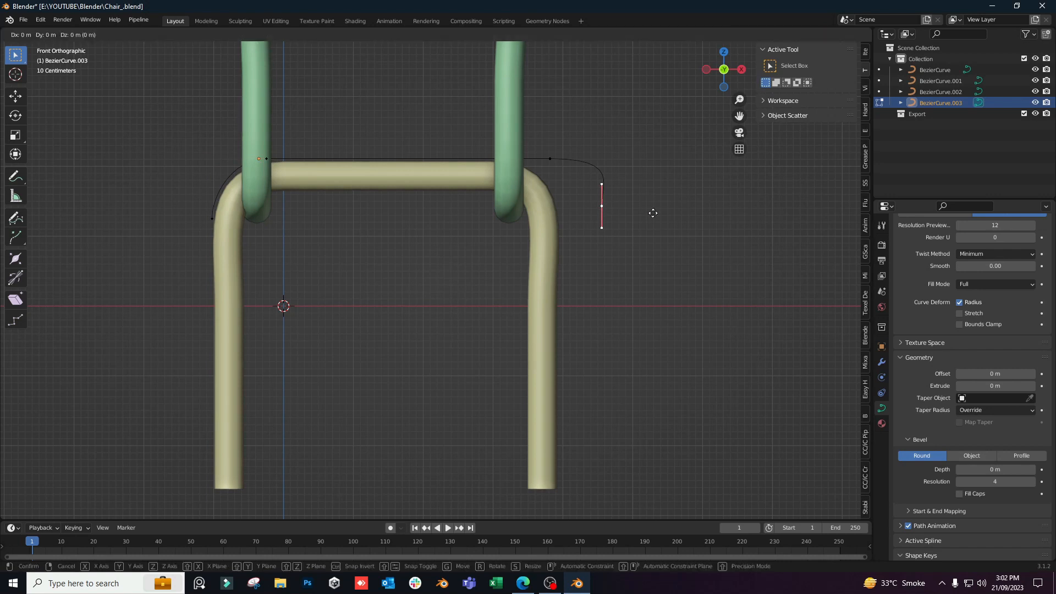
pyautogui.click(612, 223)
# Shorten the upper right point's handles and move the point inward along X to the right backrest tube.
pyautogui.click(550, 159)
pyautogui.press('s')
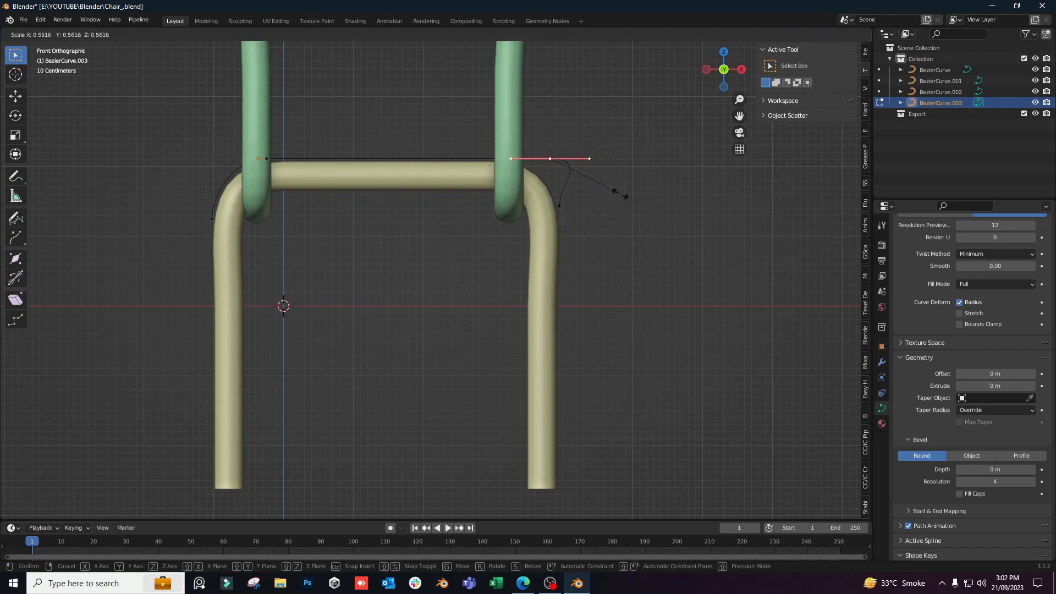
pyautogui.click(586, 190)
pyautogui.press('g')
pyautogui.press('x')
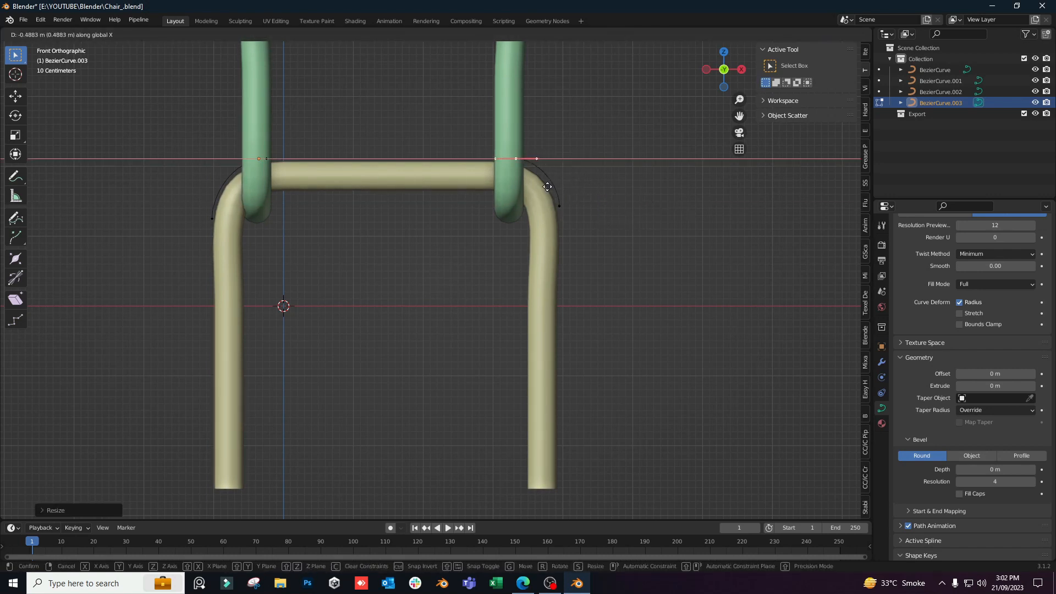
pyautogui.click(551, 188)
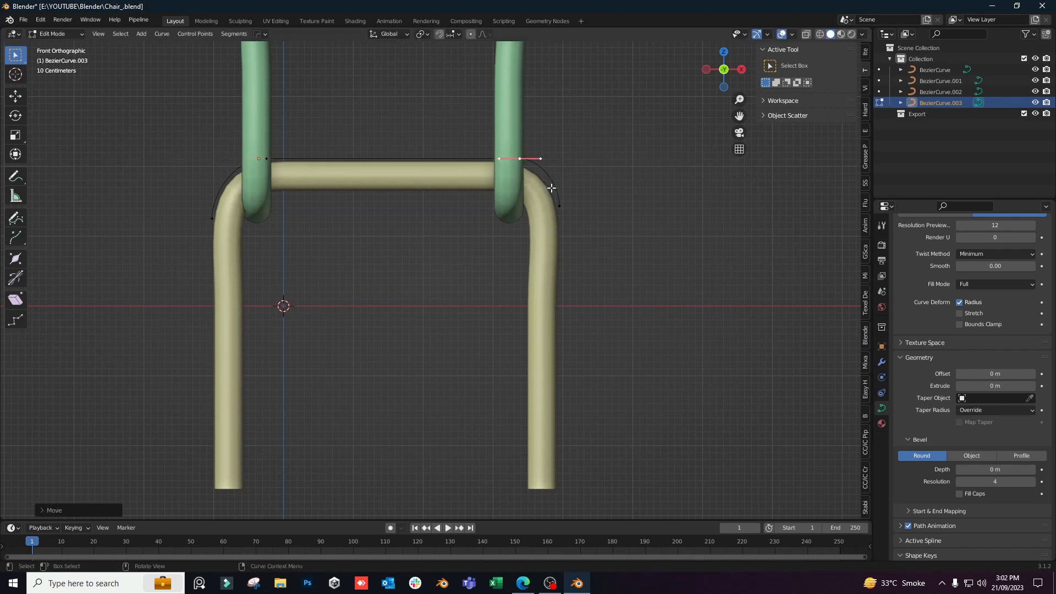
# Lower the lower right point slightly along Z beside the right leg's bend.
pyautogui.click(562, 202)
pyautogui.press('g')
pyautogui.press('z')
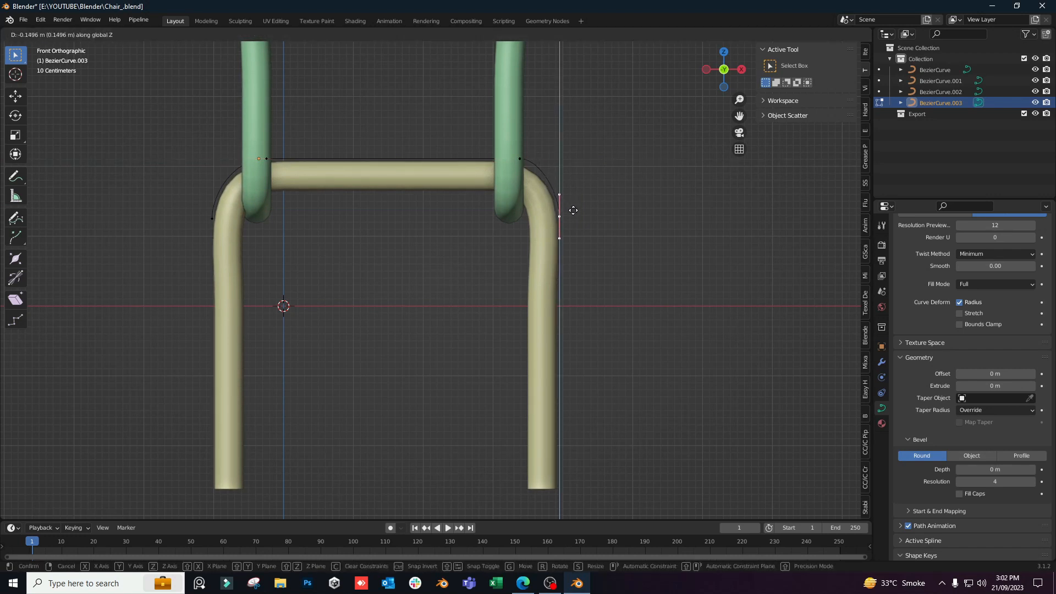
pyautogui.click(573, 210)
# Lower the curve's upper right point slightly along Z and move it inward along X on the right backrest tube.
pyautogui.click(520, 162)
pyautogui.press('g')
pyautogui.press('z')
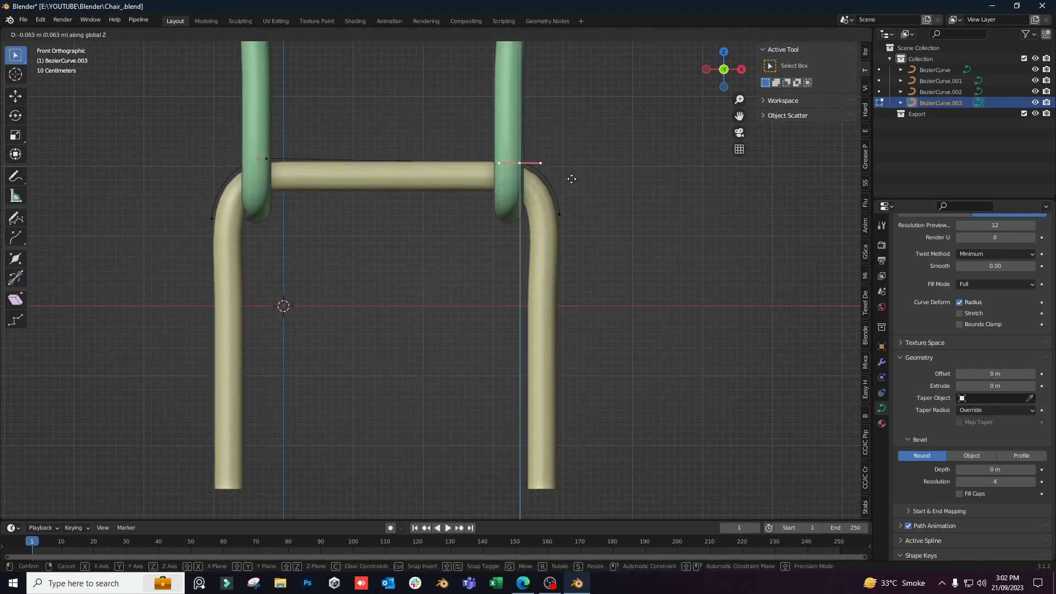
pyautogui.click(575, 175)
pyautogui.press('g')
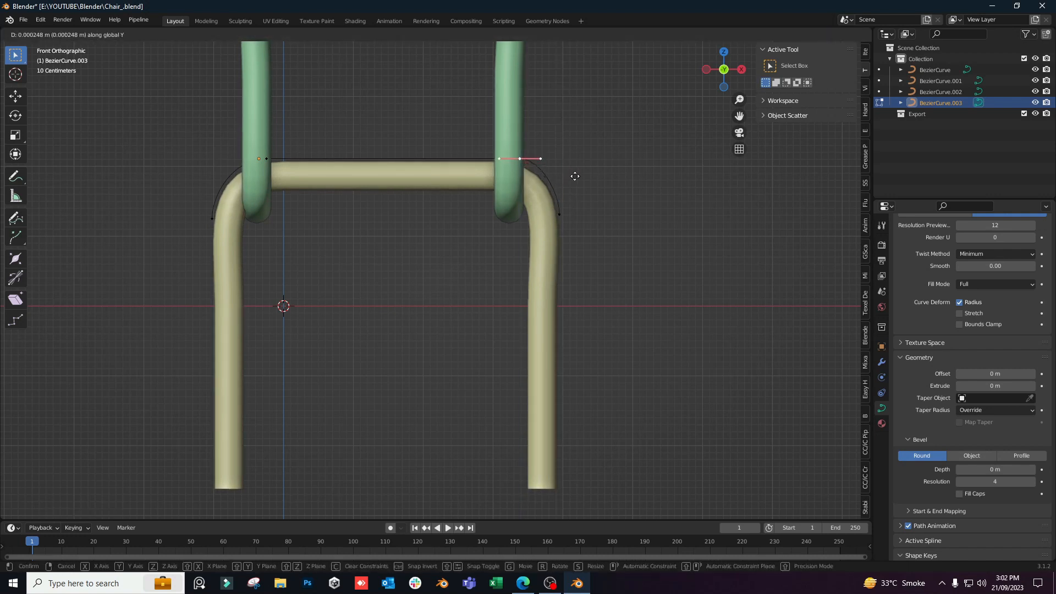
pyautogui.press('x')
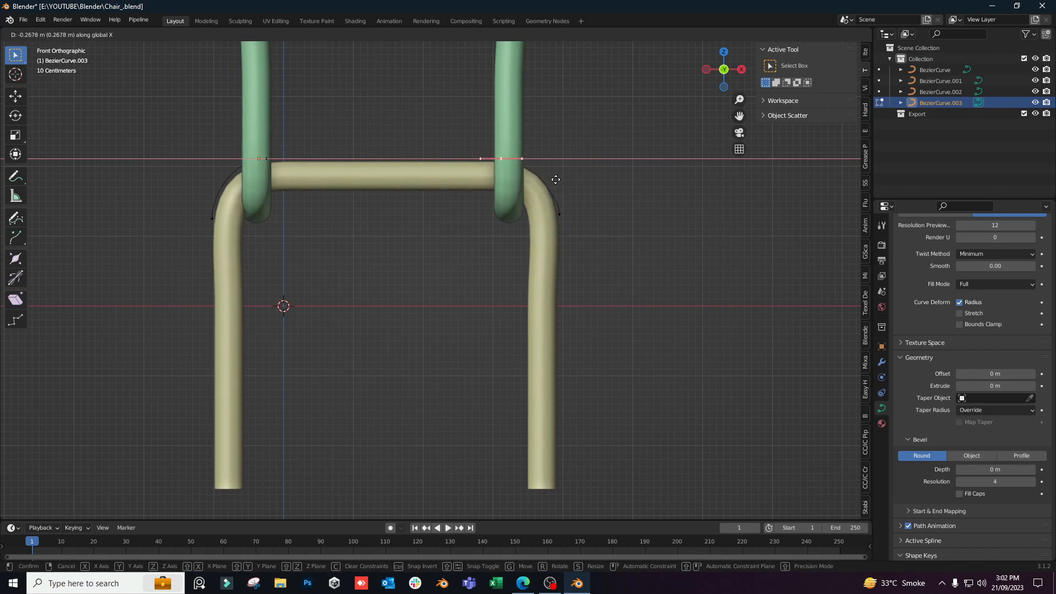
pyautogui.click(560, 179)
# Leave the curve's editing mode and turn it into a seat with a bevel depth of 0.026 m and an extrude of 2.13 m.
pyautogui.press('Tab')
pyautogui.moveTo(483, 189); pyautogui.dragTo(528, 242, button='middle')
pyautogui.click(998, 469)
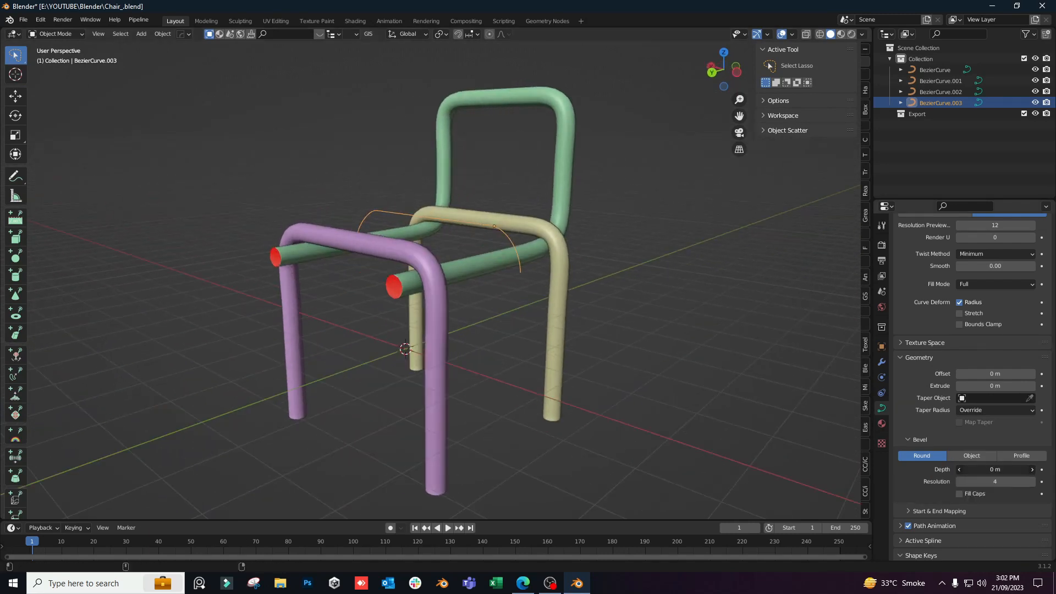
pyautogui.moveTo(483, 286); pyautogui.dragTo(503, 349, button='middle')
pyautogui.scroll(-5, 553, 327)
pyautogui.moveTo(988, 385); pyautogui.dragTo(1021, 385)
pyautogui.moveTo(512, 332); pyautogui.dragTo(576, 355, button='middle')
pyautogui.scroll(4, 581, 358)
# In the front view, lower the seat slightly along Z onto the leg frame's crossbar.
pyautogui.press('KP_1')
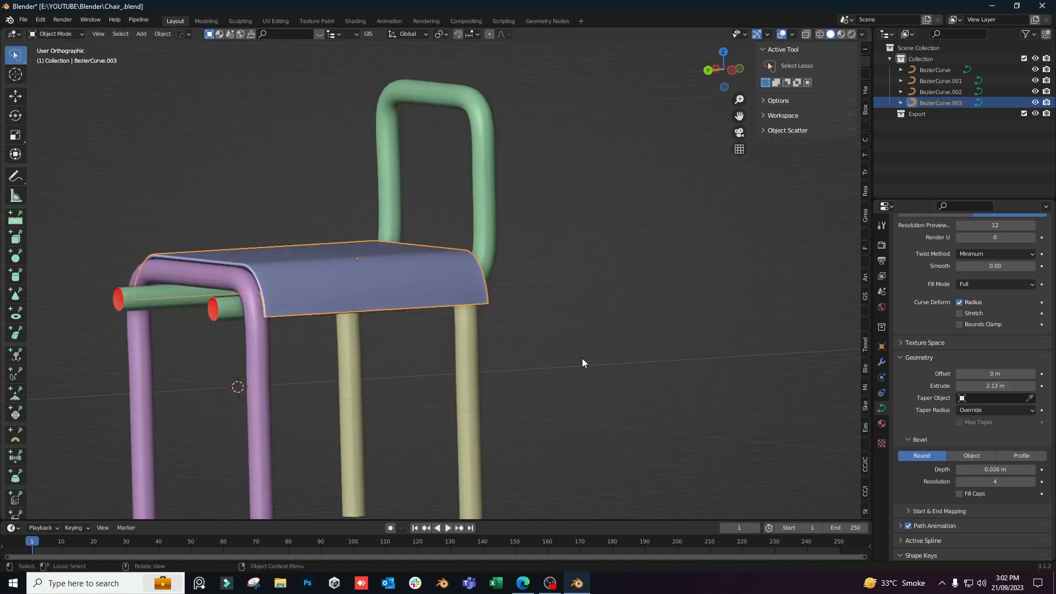
pyautogui.scroll(3, 536, 292)
pyautogui.press('g')
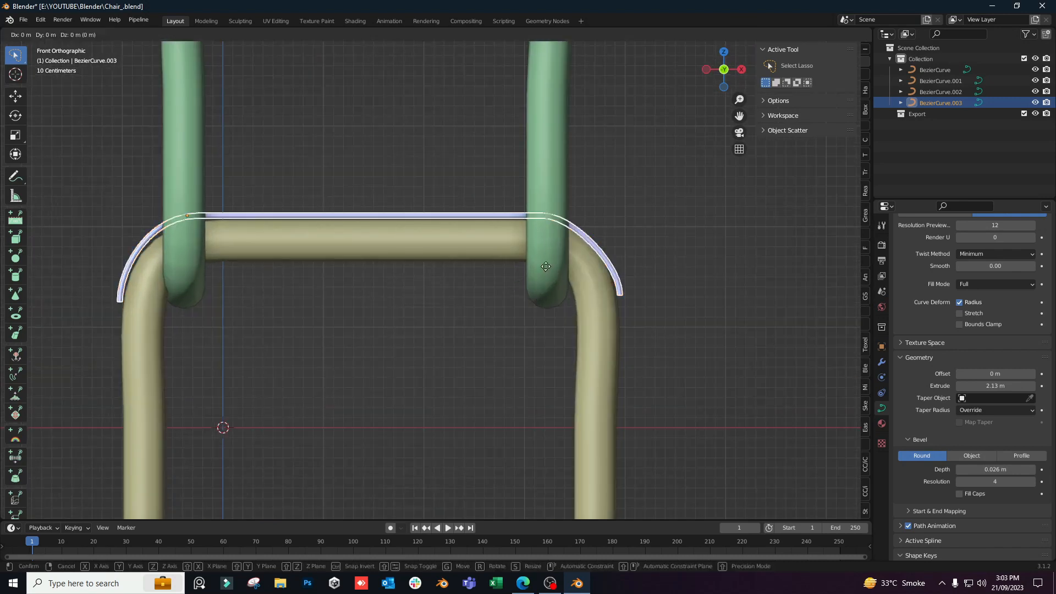
pyautogui.press('z')
pyautogui.click(552, 312)
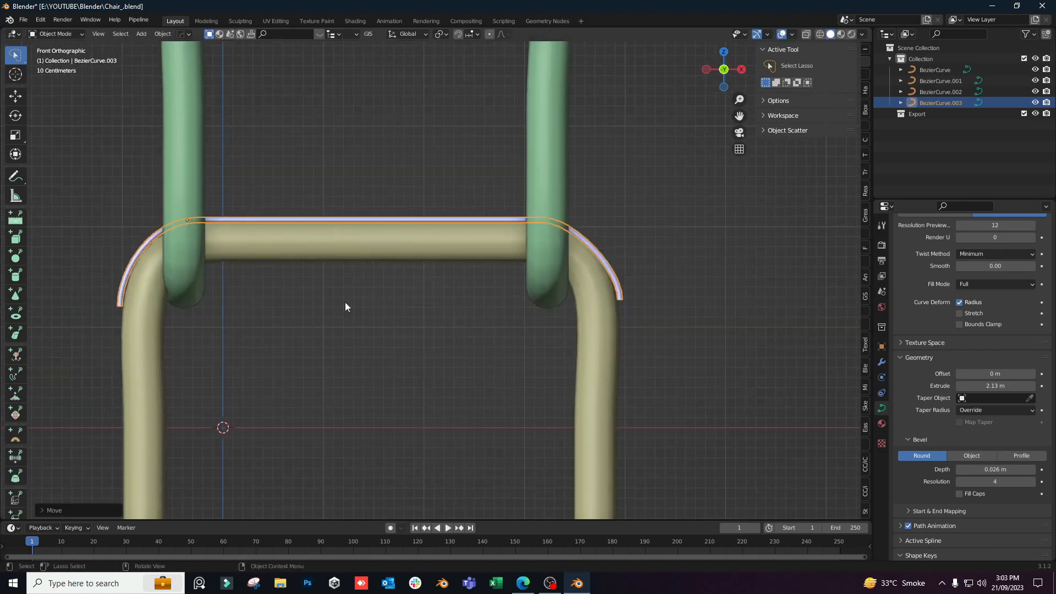
# Fine-tune the seat's height along Z so it sits on the front leg frame's tube.
pyautogui.moveTo(345, 302); pyautogui.dragTo(523, 329, button='middle')
pyautogui.scroll(-4, 491, 319)
pyautogui.moveTo(680, 295); pyautogui.dragTo(549, 345, button='middle')
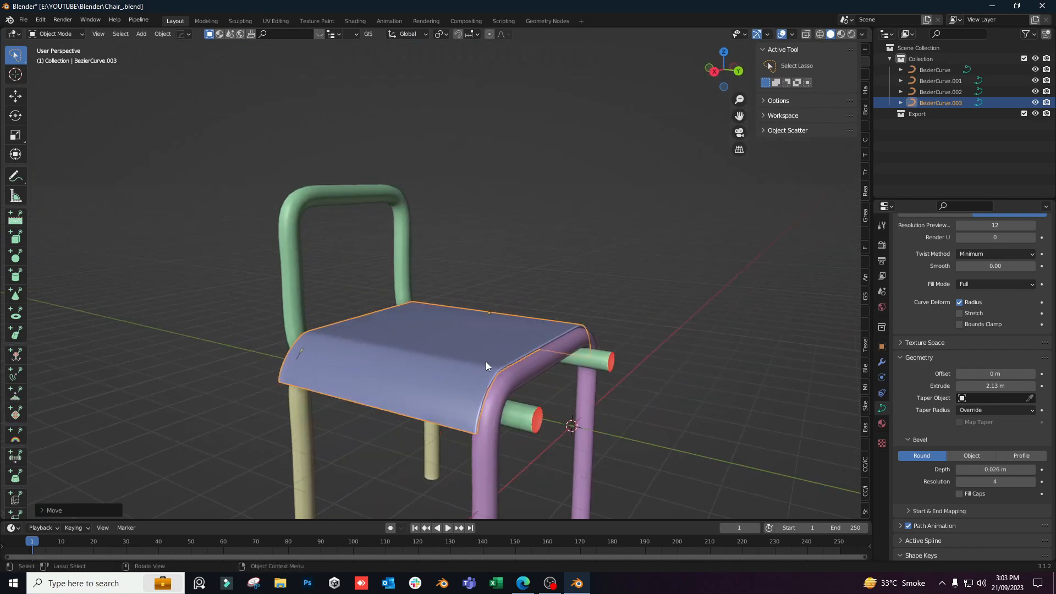
pyautogui.moveTo(487, 361); pyautogui.dragTo(484, 377, button='middle')
pyautogui.scroll(2, 431, 364)
pyautogui.press('g')
pyautogui.press('z')
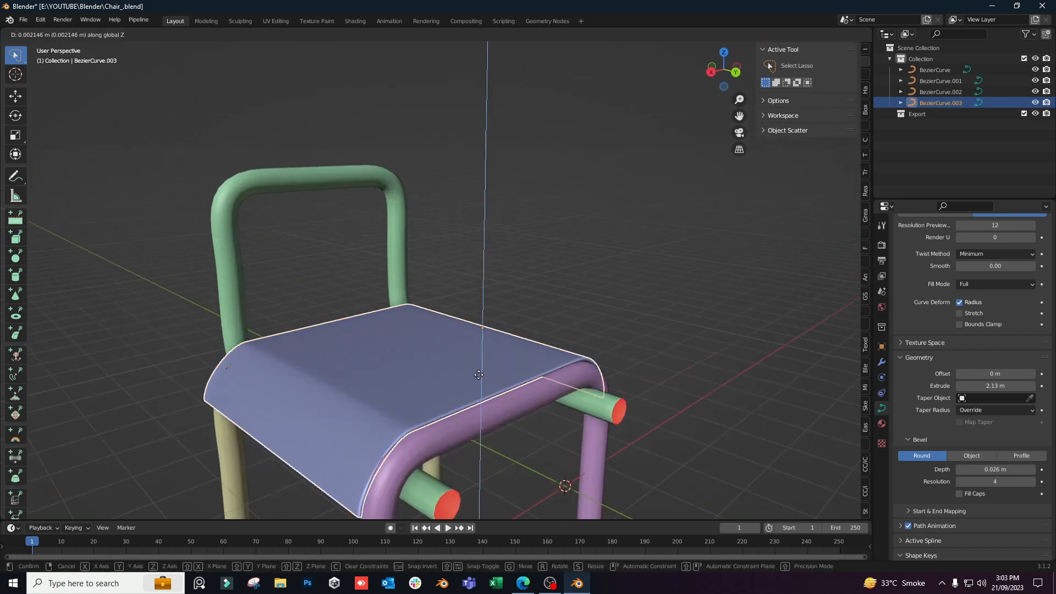
pyautogui.click(478, 374)
# Raise the seat curve's lower end point on the +X side by about 0.06 m along Z.
pyautogui.press('Tab')
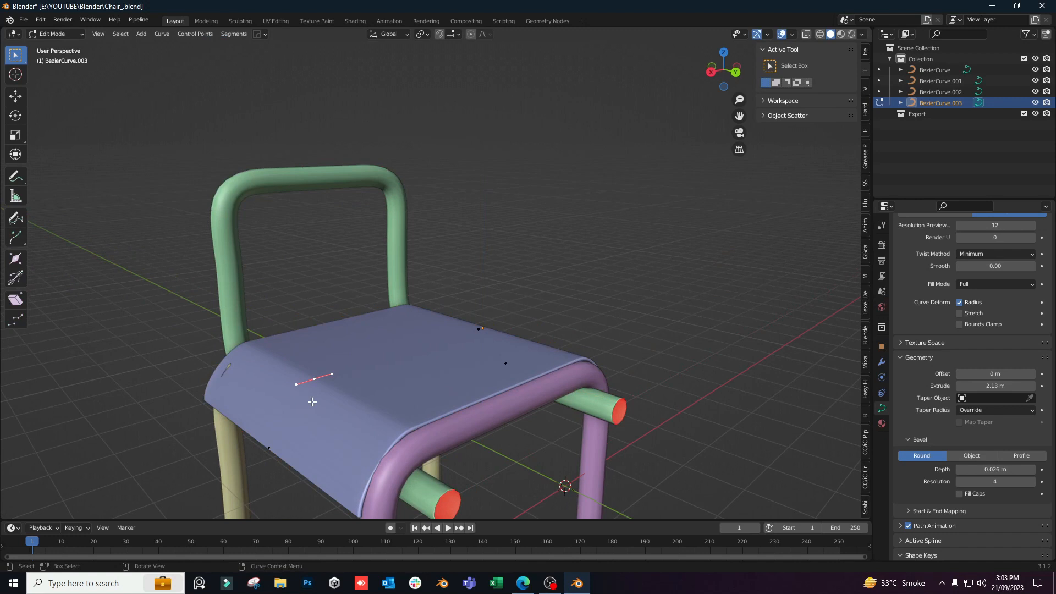
pyautogui.click(283, 439)
pyautogui.press('g')
pyautogui.press('z')
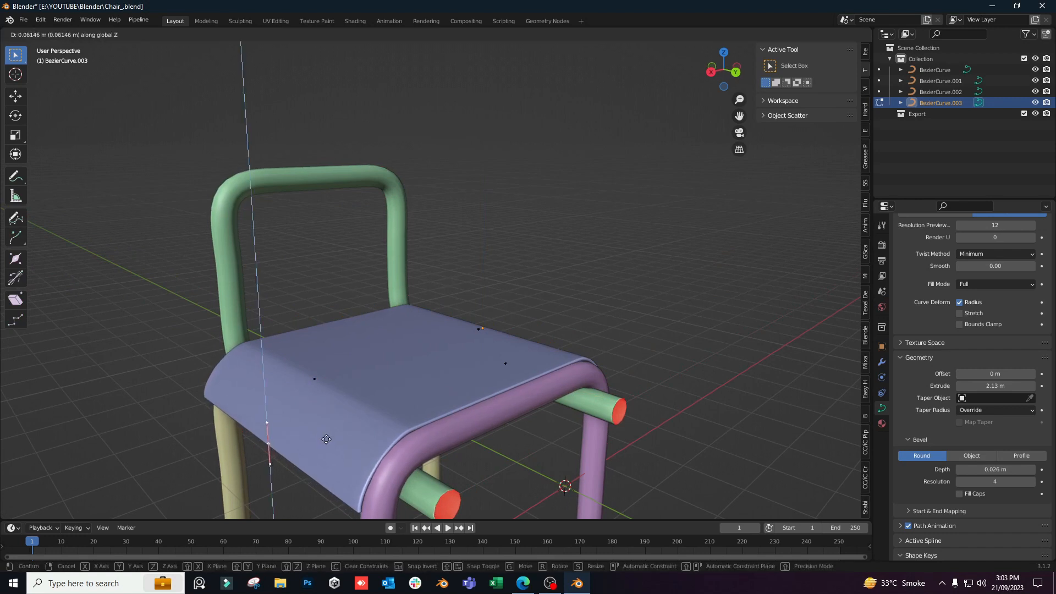
pyautogui.click(327, 439)
# Adjust the height of the seat curve's opposite lower end point along Z.
pyautogui.moveTo(330, 436); pyautogui.dragTo(497, 418, button='middle')
pyautogui.click(438, 372)
pyautogui.press('g')
pyautogui.press('z')
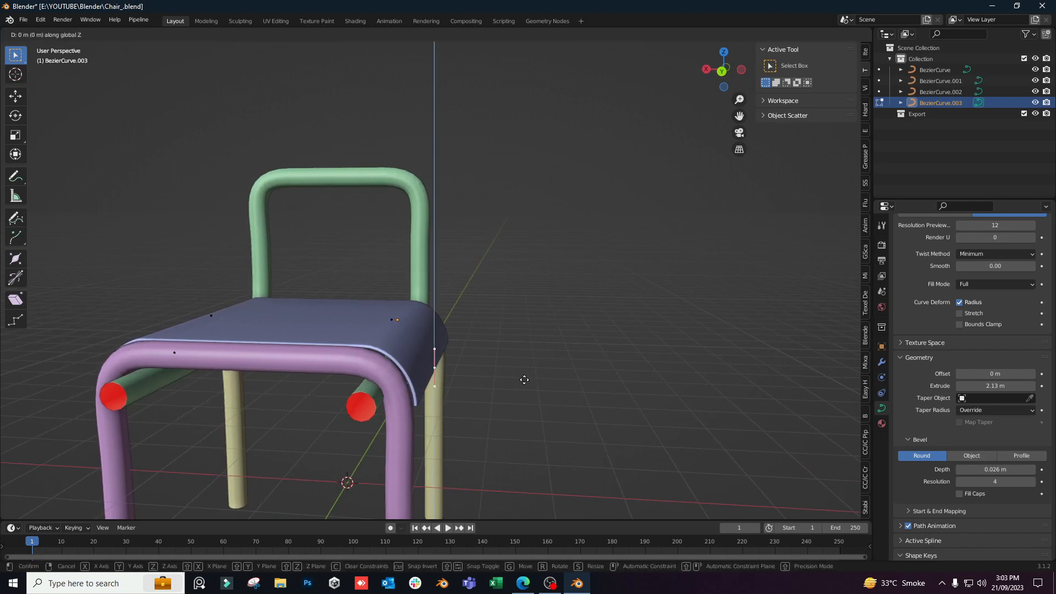
pyautogui.click(524, 383)
# Try to level the seat curve's two lower end points by scaling them to 0 along Z.
pyautogui.moveTo(524, 382); pyautogui.dragTo(336, 390, button='middle')
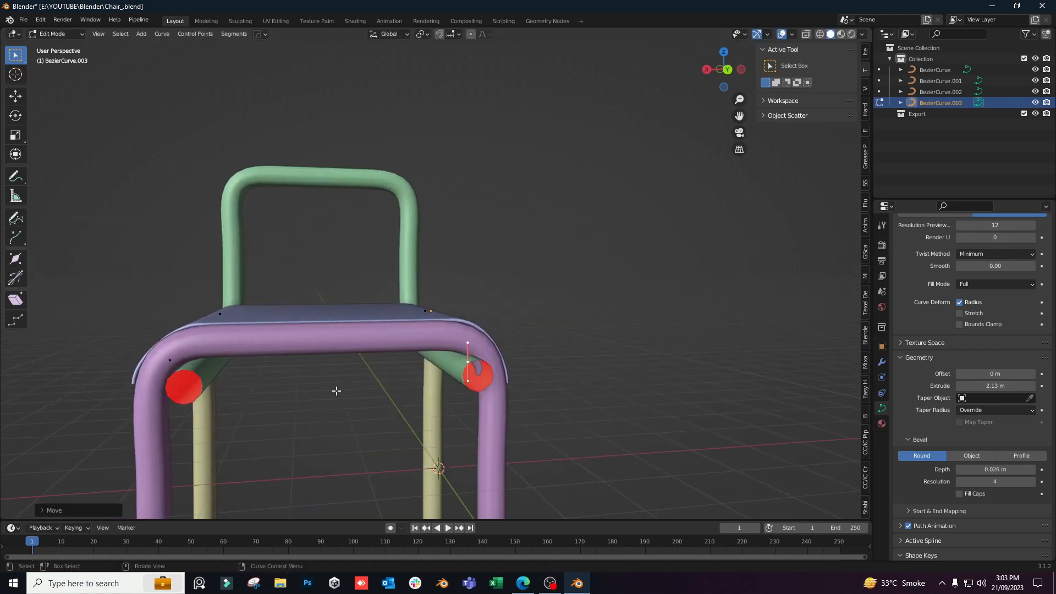
pyautogui.moveTo(170, 362); pyautogui.dragTo(491, 406, button='middle')
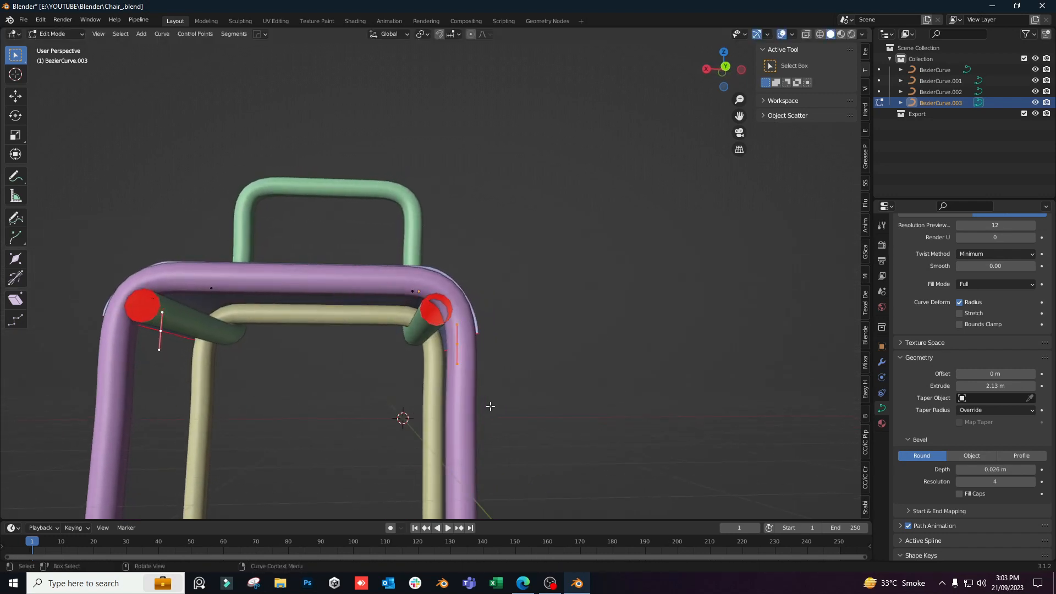
pyautogui.write('s')
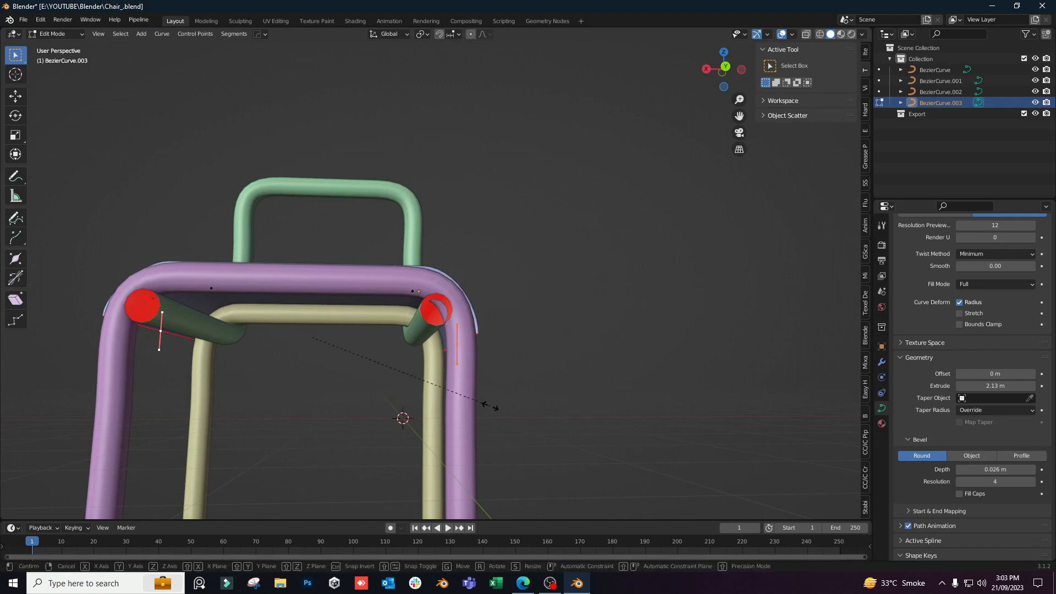
pyautogui.write('z')
pyautogui.write('0')
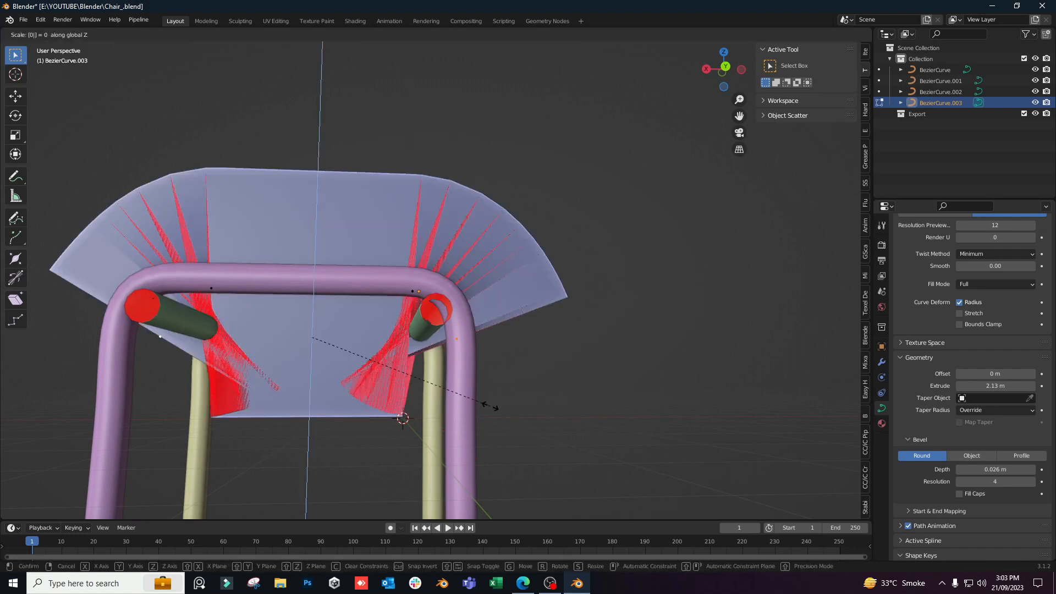
pyautogui.press('Return')
# Return the seat curve to Object Mode and save the chair file.
pyautogui.moveTo(489, 407); pyautogui.dragTo(469, 369, button='middle')
pyautogui.press('Tab')
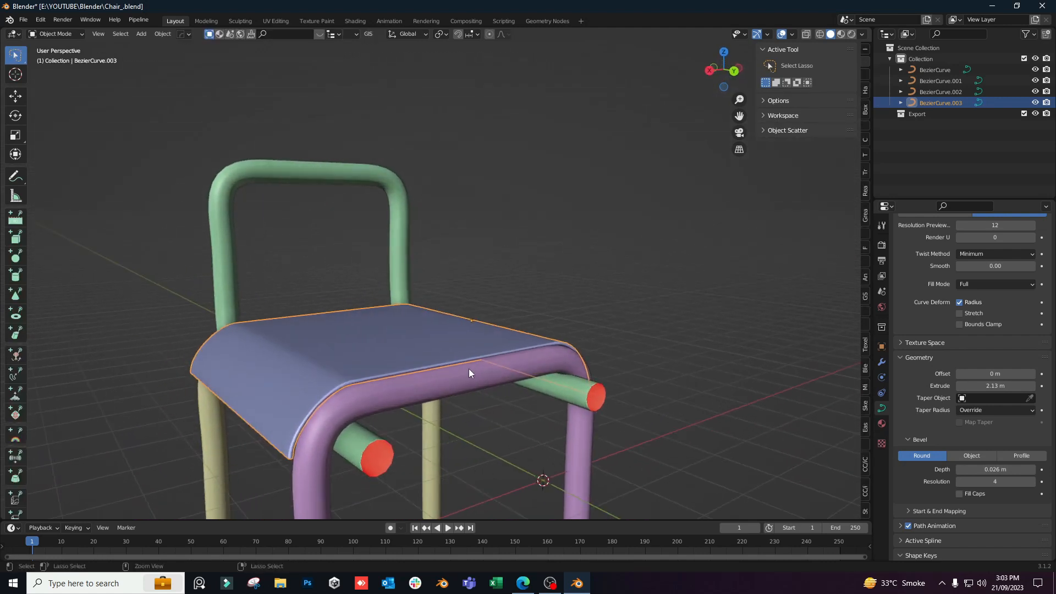
pyautogui.hotkey('ctrl', 's')
pyautogui.scroll(-2, 421, 366)
pyautogui.moveTo(374, 363); pyautogui.dragTo(394, 337, button='middle')
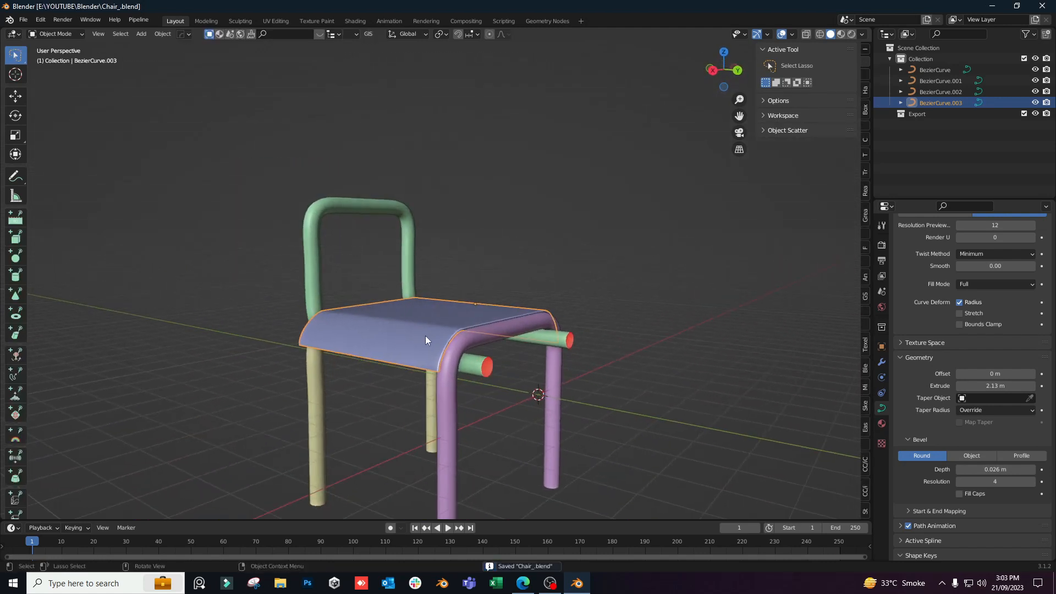
# Place the 3D cursor at the middle of the backrest's top tube and add a mesh plane there.
pyautogui.click(362, 213)
pyautogui.moveTo(362, 213); pyautogui.dragTo(349, 251, button='middle')
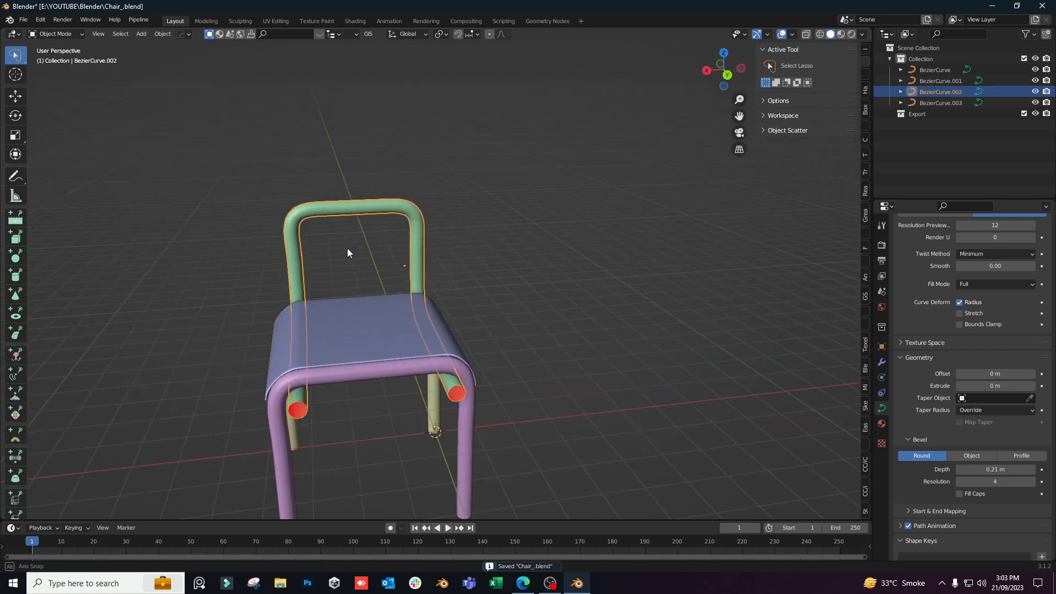
pyautogui.hotkey('shift', 'a')
pyautogui.moveTo(382, 221)
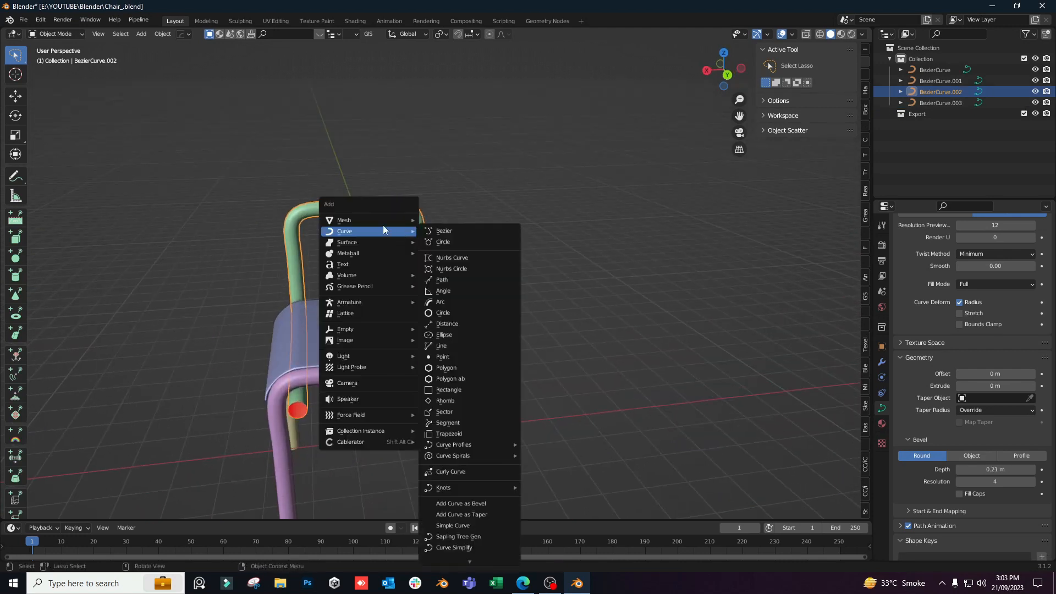
pyautogui.click(454, 221)
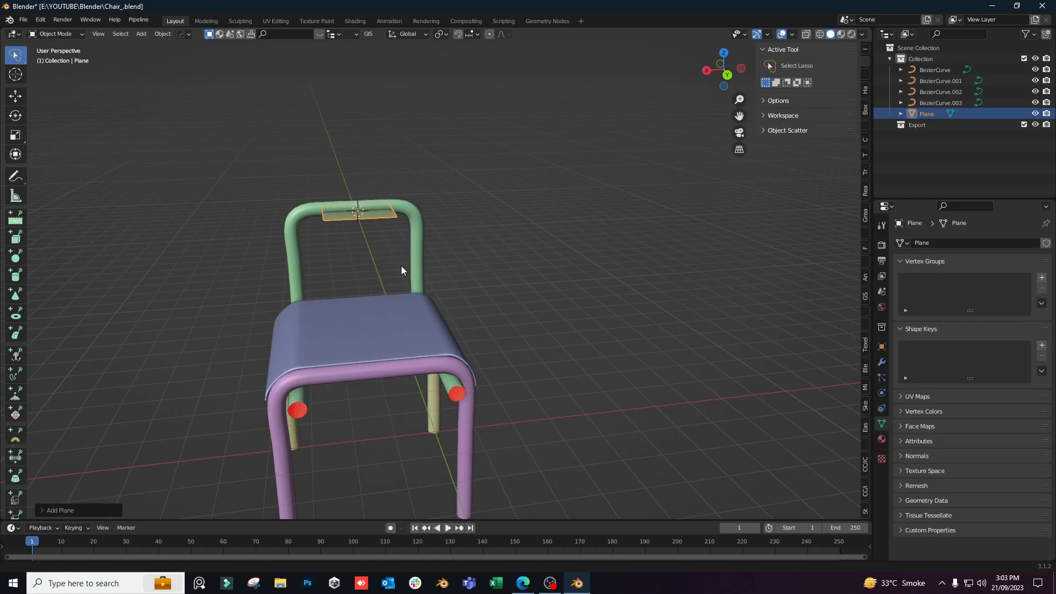
# Rotate the new plane 90 degrees about the X axis so it stands upright.
pyautogui.scroll(3, 401, 266)
pyautogui.moveTo(471, 300); pyautogui.dragTo(546, 297, button='middle')
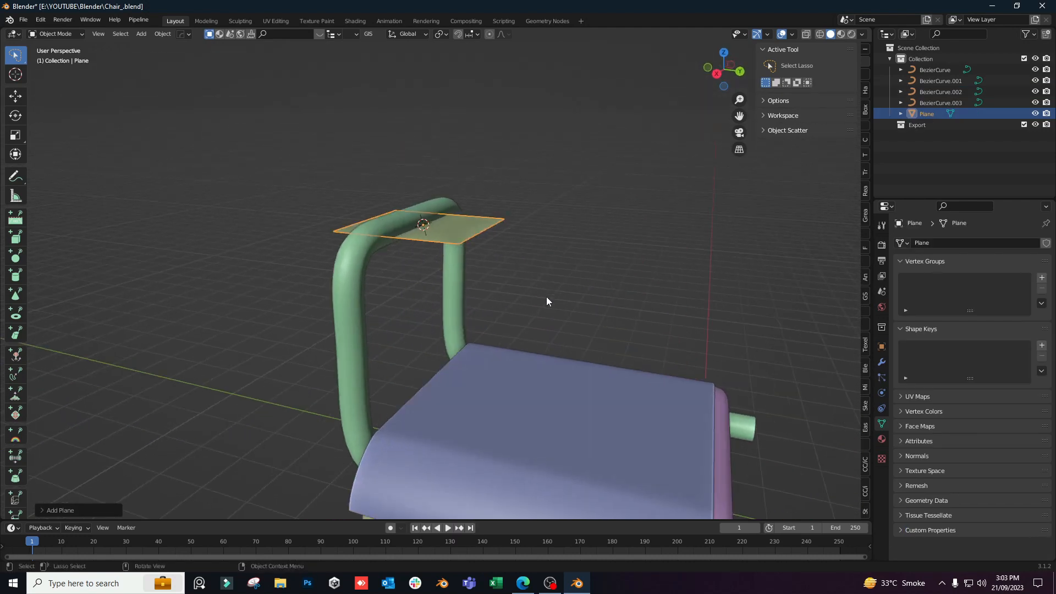
pyautogui.press('r')
pyautogui.write('yx')
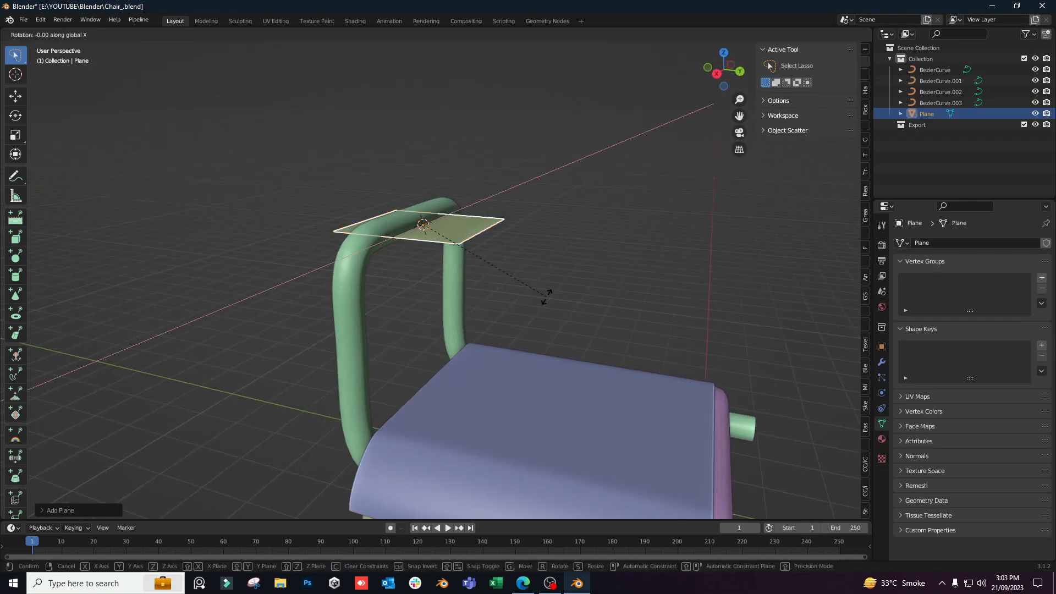
pyautogui.write('9')
pyautogui.write('0')
pyautogui.press('Return')
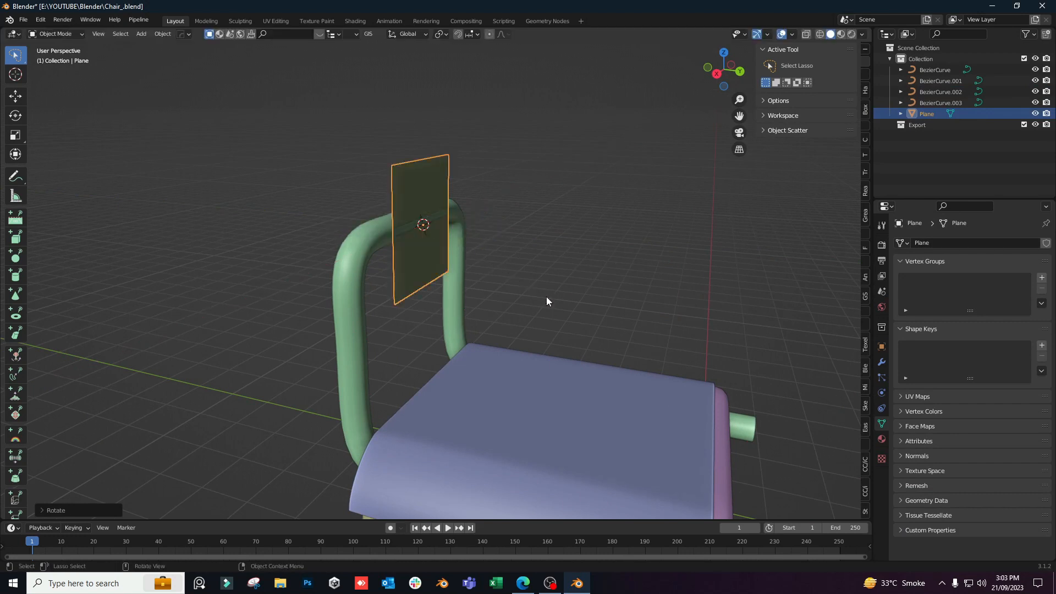
# Scale the upright plane along X and Z to about 4.24 m wide and 1.85 m high, covering the backrest's top.
pyautogui.moveTo(524, 280); pyautogui.dragTo(483, 264, button='middle')
pyautogui.press('s')
pyautogui.press('z')
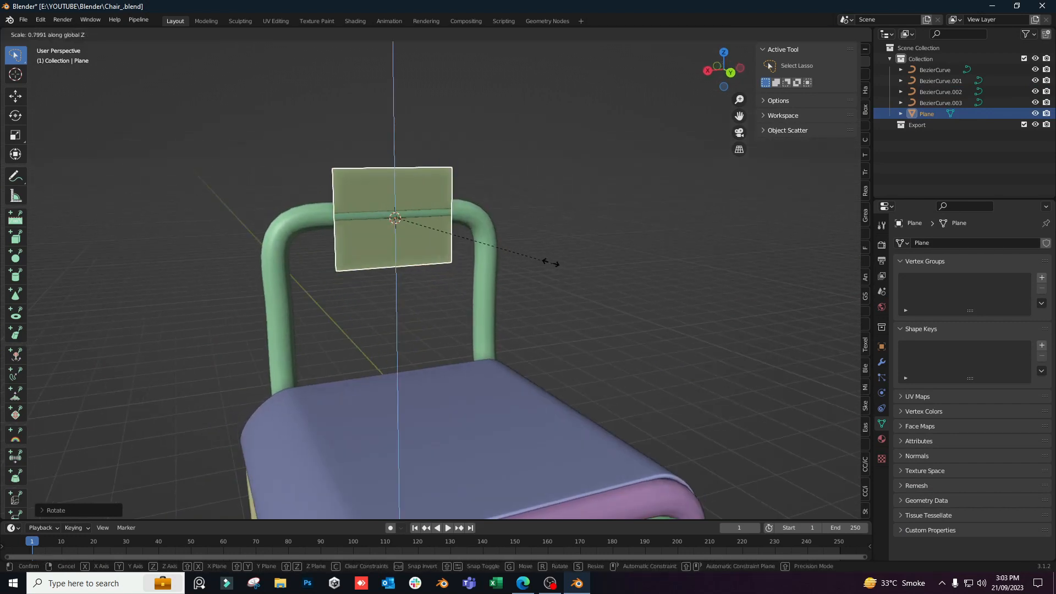
pyautogui.press('x')
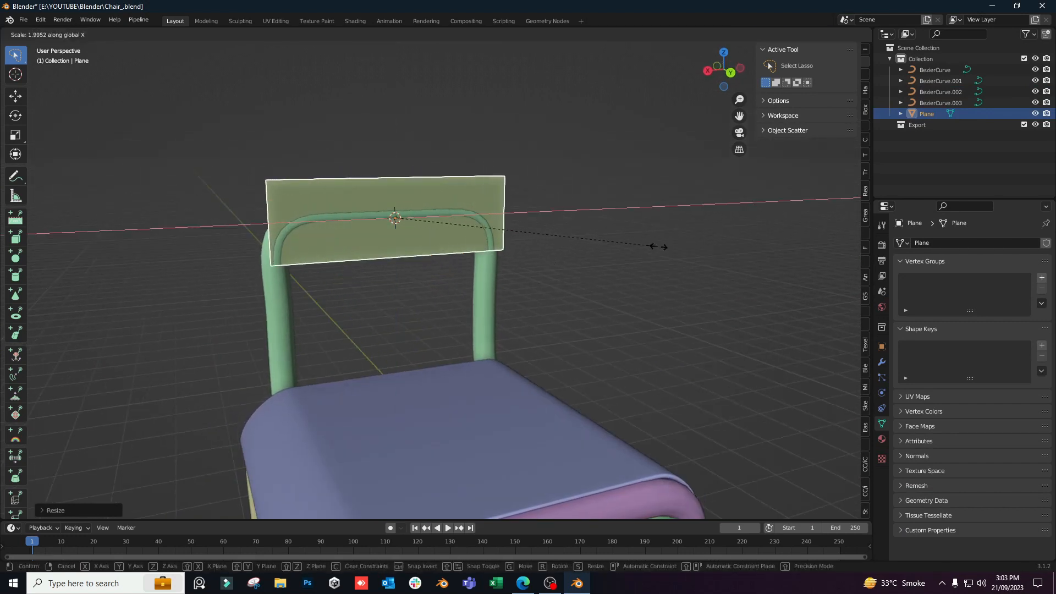
pyautogui.click(674, 247)
pyautogui.press('s')
pyautogui.press('z')
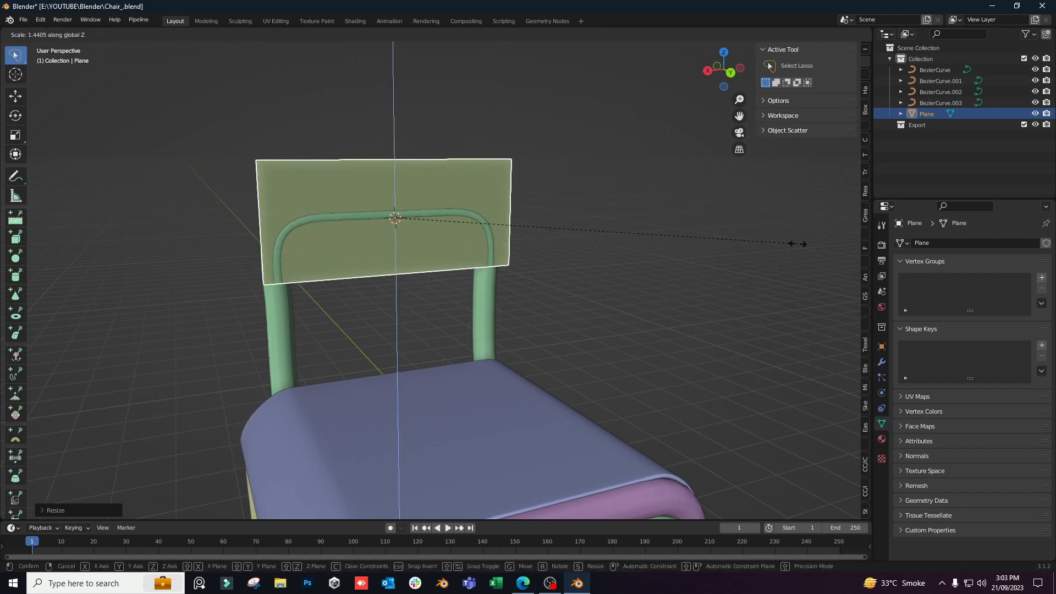
pyautogui.click(797, 243)
# Move the backrest plane along Y to the seat-facing side of the backrest tube.
pyautogui.moveTo(510, 282); pyautogui.dragTo(632, 198, button='middle')
pyautogui.press('g')
pyautogui.press('y')
pyautogui.click(570, 298)
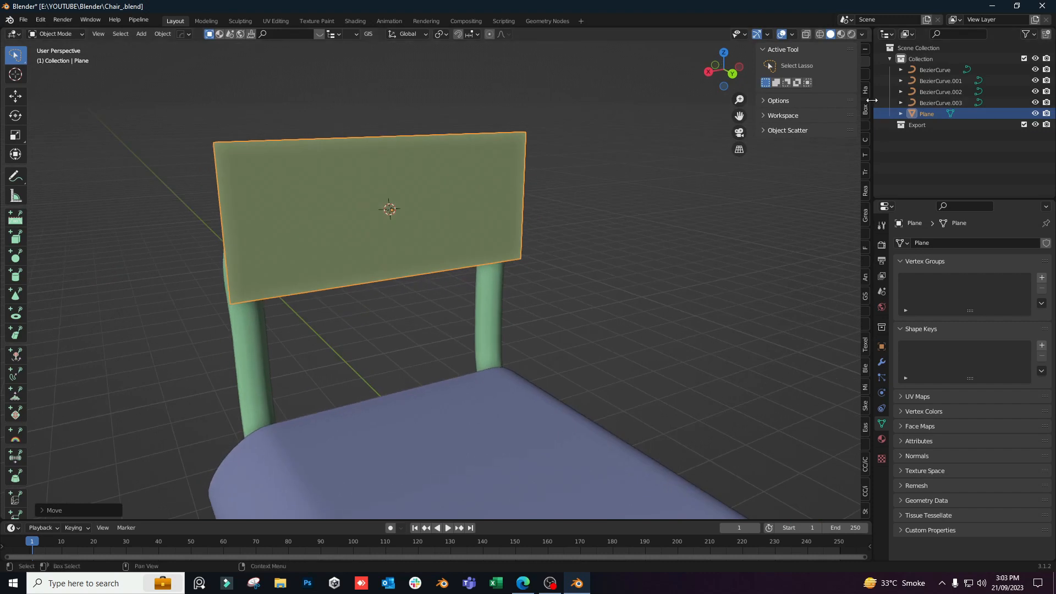
# Show the plane's transform values and apply its rotation and scale.
pyautogui.click(866, 51)
pyautogui.moveTo(481, 300); pyautogui.dragTo(504, 291, button='middle')
pyautogui.click(762, 53)
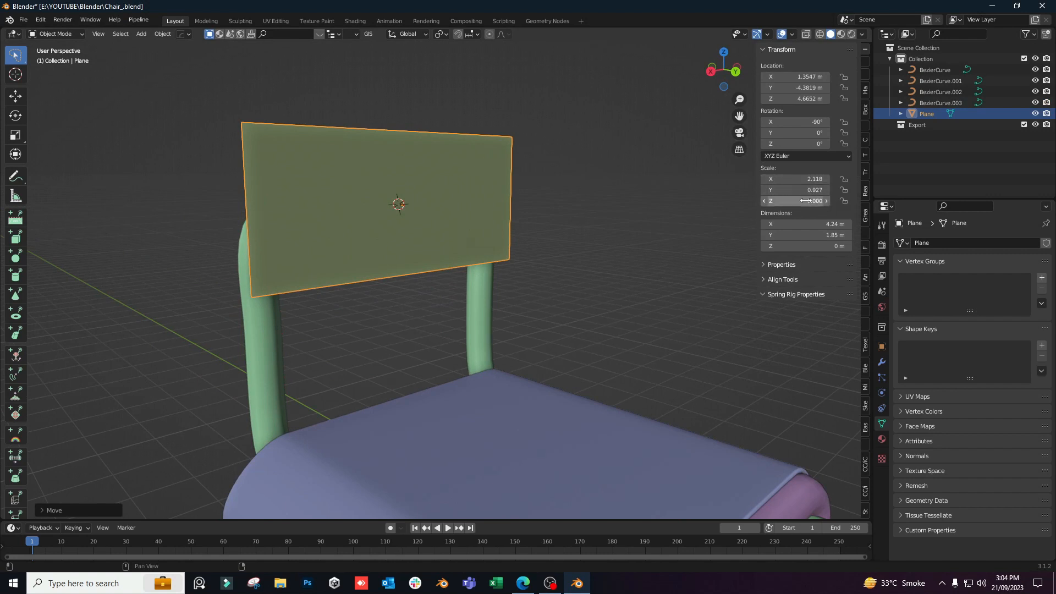
pyautogui.moveTo(592, 270); pyautogui.dragTo(564, 268, button='middle')
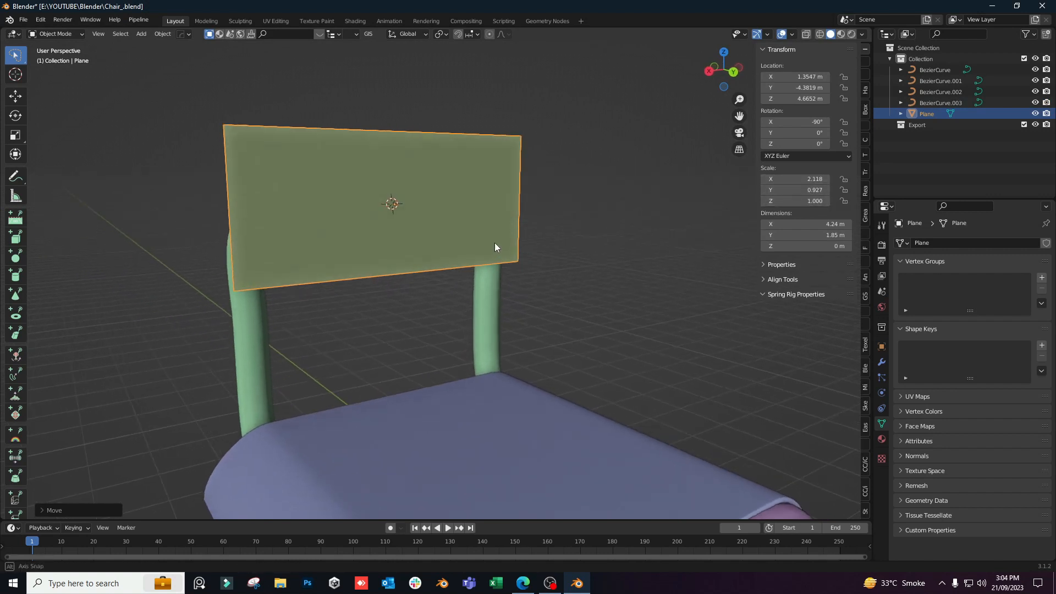
pyautogui.moveTo(494, 243); pyautogui.dragTo(516, 269, button='middle')
pyautogui.hotkey('ctrl', 'a')
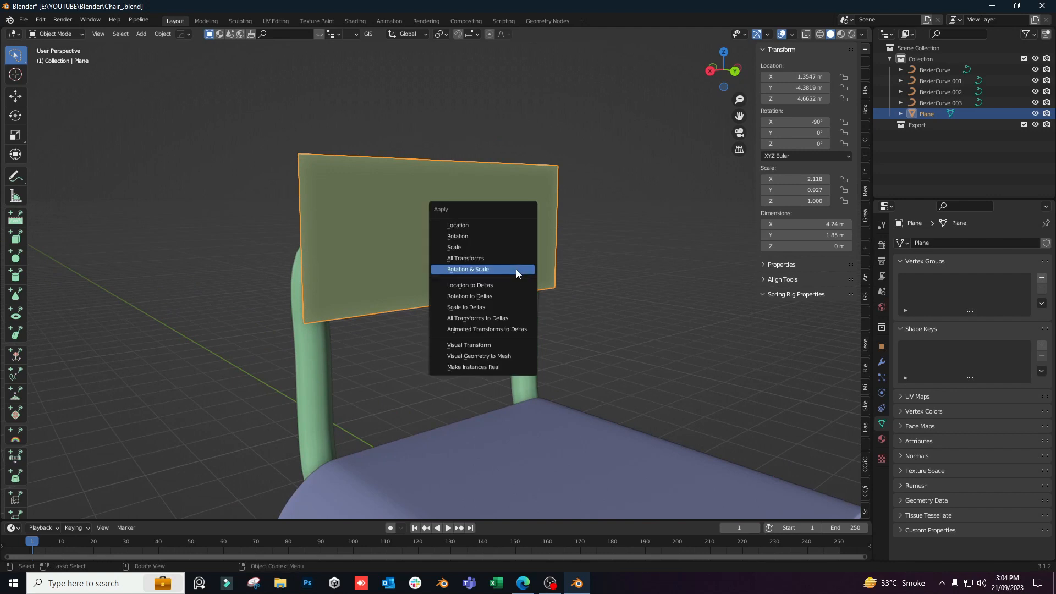
pyautogui.click(516, 269)
# Switch to the browser to examine the backrest's shape in the reference photo, and return to Blender.
pyautogui.moveTo(516, 269); pyautogui.dragTo(555, 329, button='middle')
pyautogui.scroll(-2, 553, 324)
pyautogui.scroll(2, 550, 322)
pyautogui.scroll(1, 549, 328)
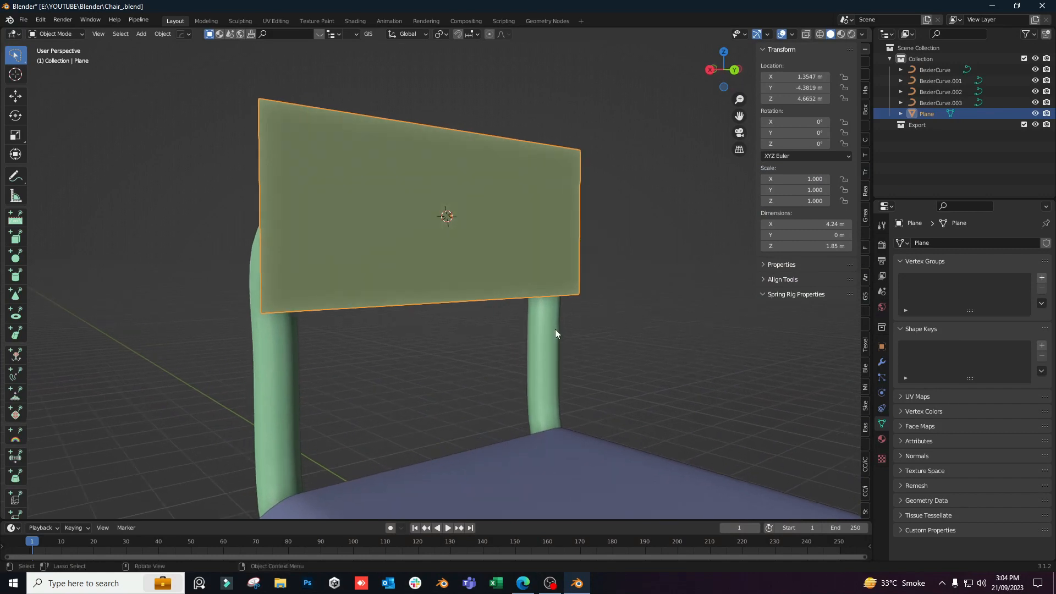
pyautogui.click(523, 583)
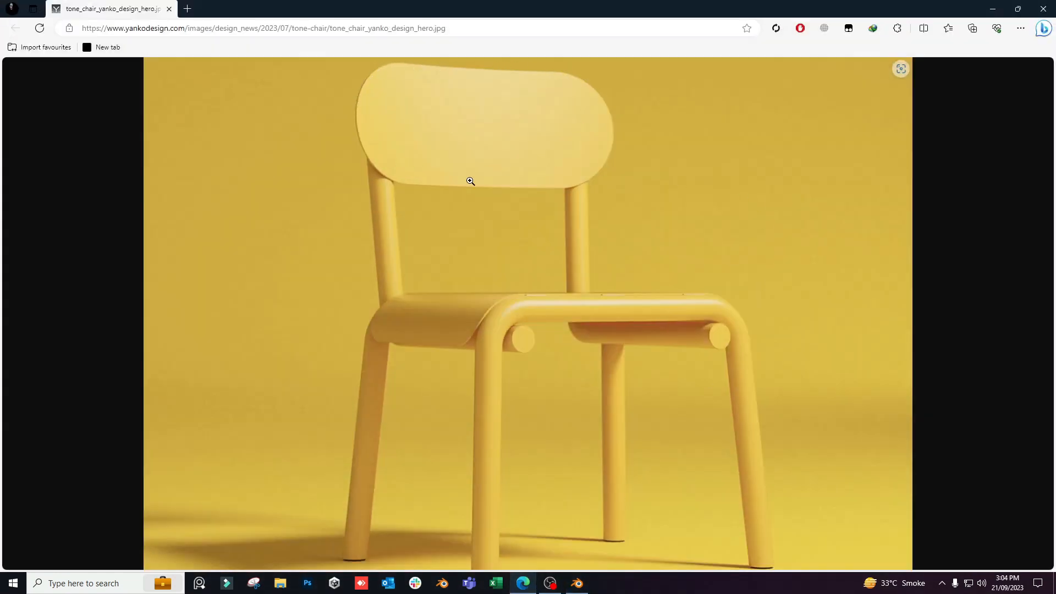
pyautogui.click(578, 582)
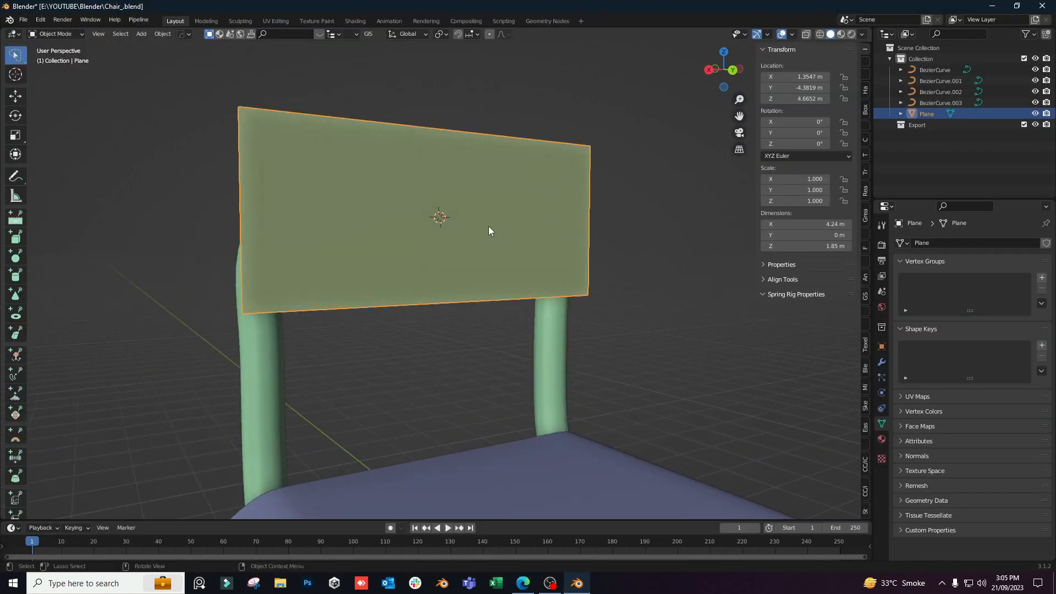
# Add a Subdivision Surface modifier to the backrest plane and set its viewport level to 2.
pyautogui.click(882, 362)
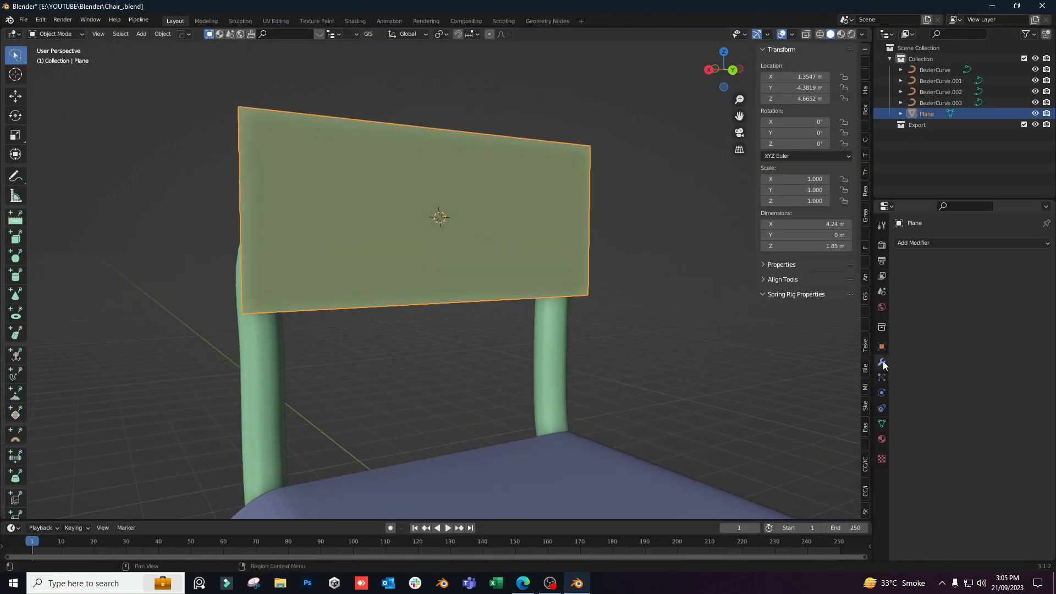
pyautogui.click(945, 245)
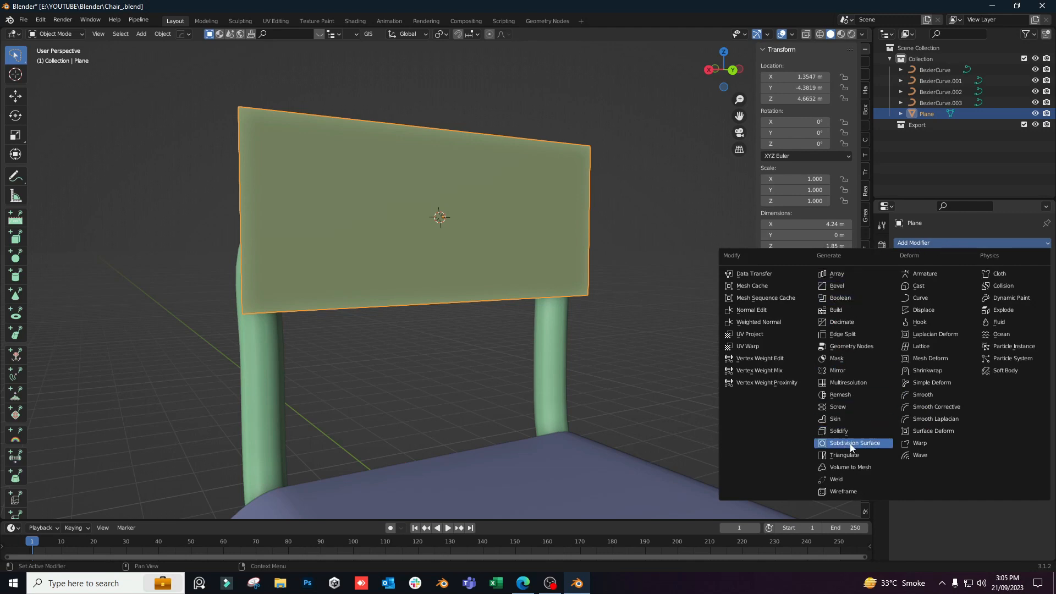
pyautogui.click(864, 445)
pyautogui.moveTo(616, 290); pyautogui.dragTo(526, 292, button='middle')
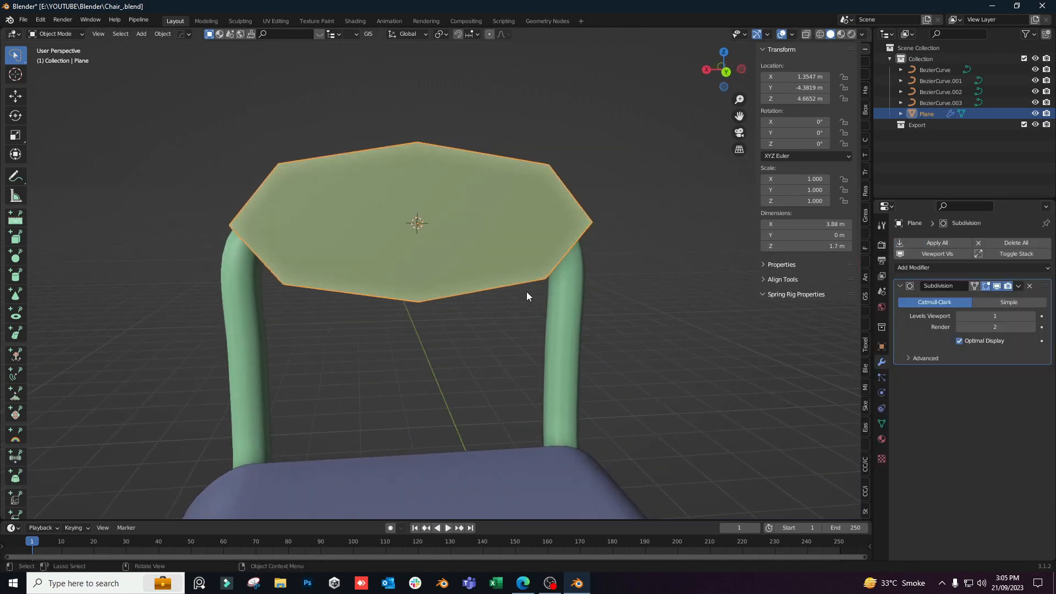
pyautogui.click(1033, 317)
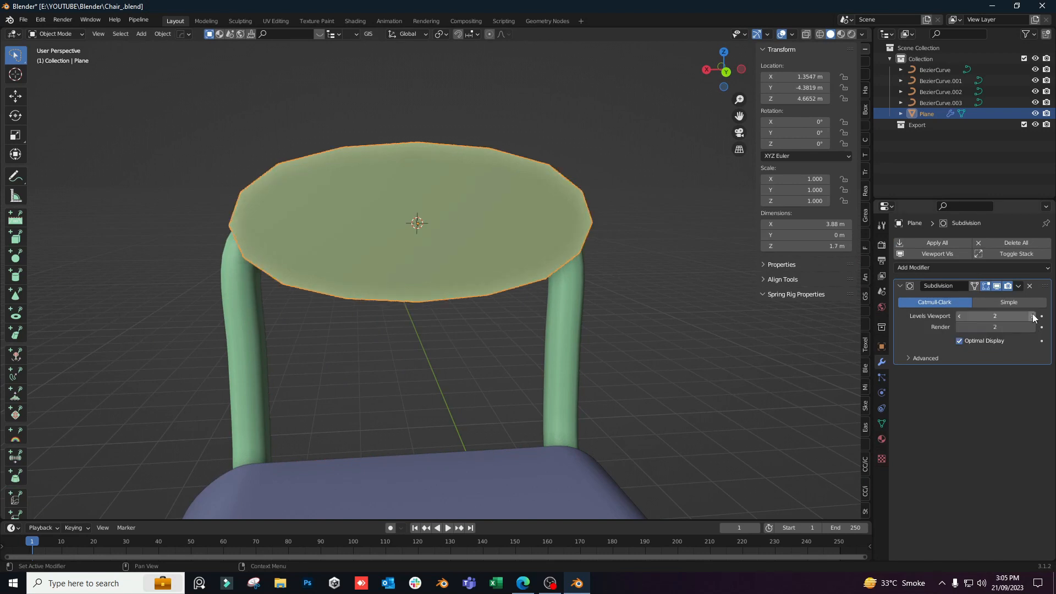
# Enter Edit Mode and add a centred vertical loop cut to the backrest plane.
pyautogui.moveTo(478, 294); pyautogui.dragTo(509, 308, button='middle')
pyautogui.press('Tab')
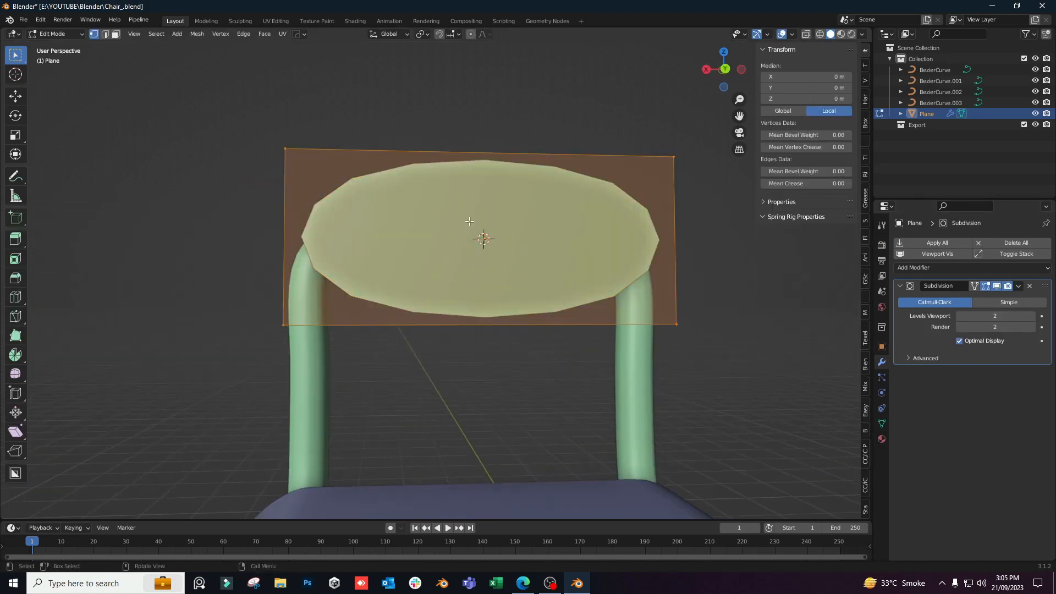
pyautogui.hotkey('ctrl', 'r')
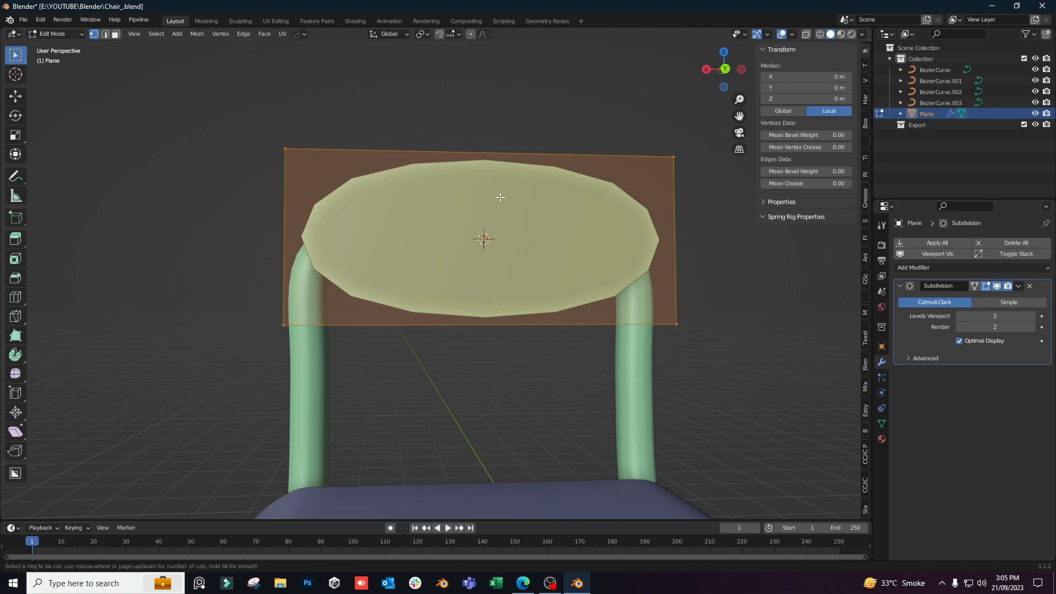
pyautogui.click(490, 169)
pyautogui.rightClick(490, 169)
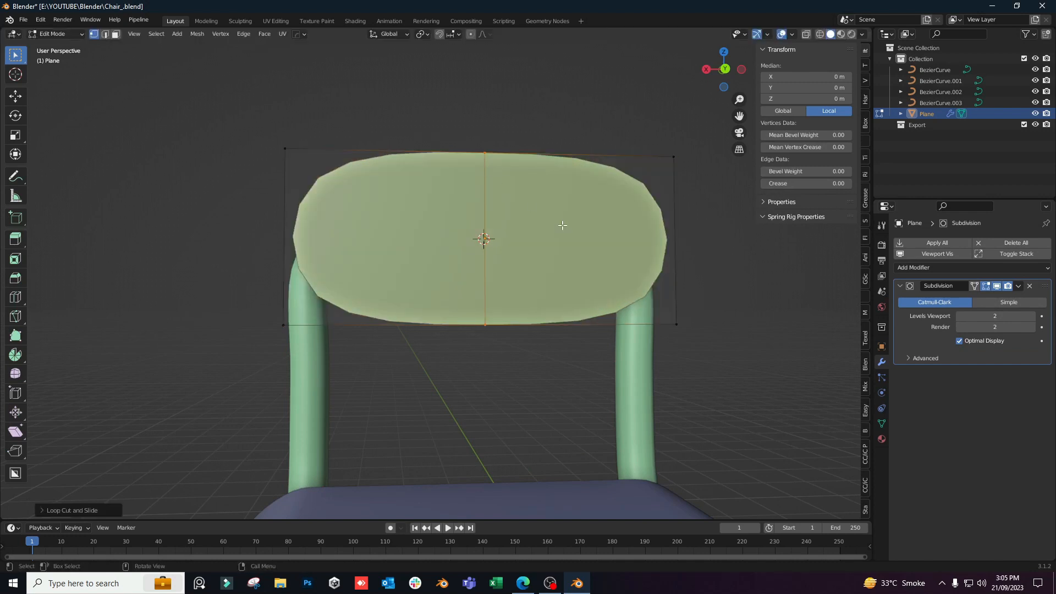
# Bevel the centre edge into two widely spaced vertical edges to square up the backrest's rounded outline.
pyautogui.press('2')
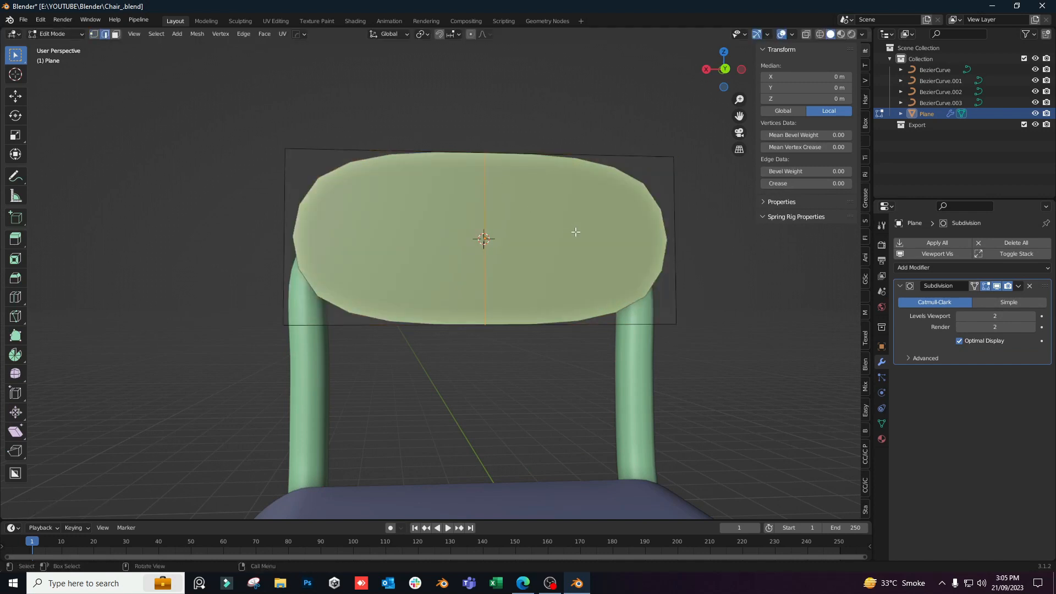
pyautogui.hotkey('ctrl', 'b')
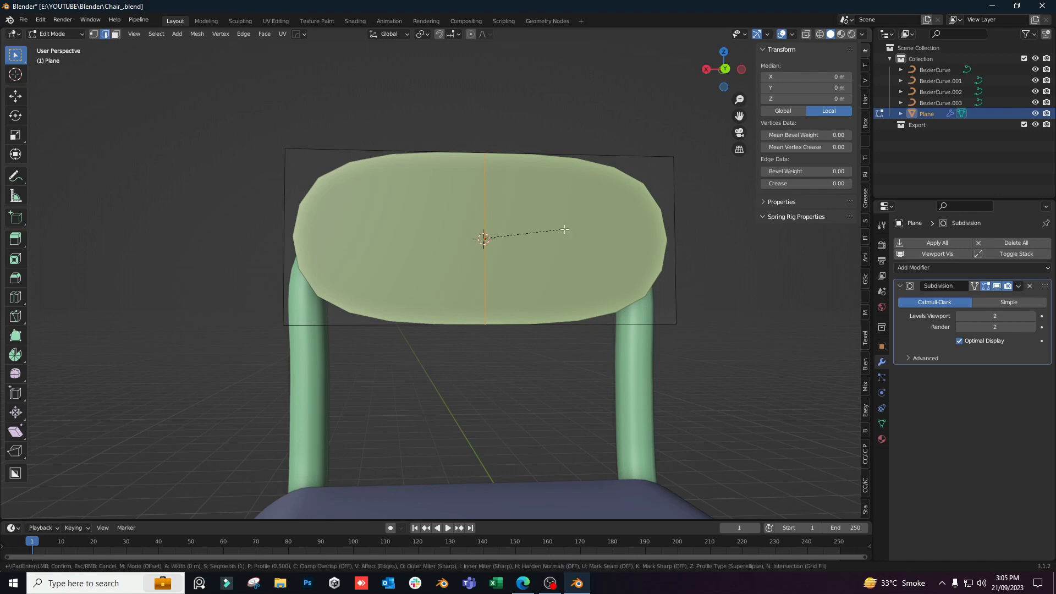
pyautogui.click(686, 246)
pyautogui.moveTo(541, 306)
pyautogui.mouseDown(button='middle')
pyautogui.moveTo(563, 318)
pyautogui.moveTo(544, 316)
pyautogui.mouseUp(button='middle')
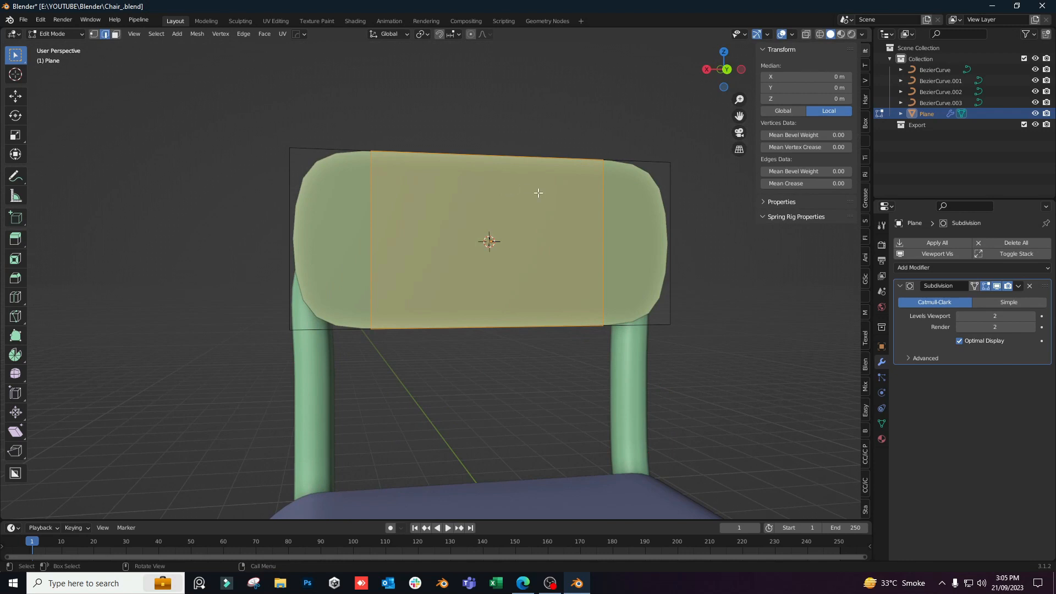
# Add another vertical loop cut midway between the two bevelled edges of the backrest.
pyautogui.moveTo(538, 193); pyautogui.dragTo(495, 230, button='middle')
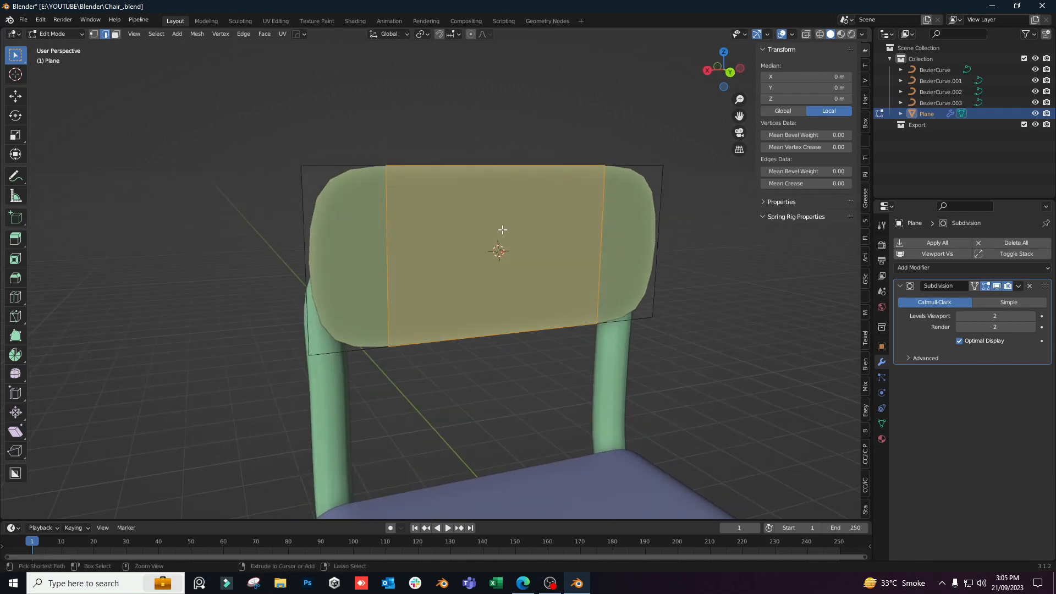
pyautogui.hotkey('ctrl', 'r')
pyautogui.click(500, 179)
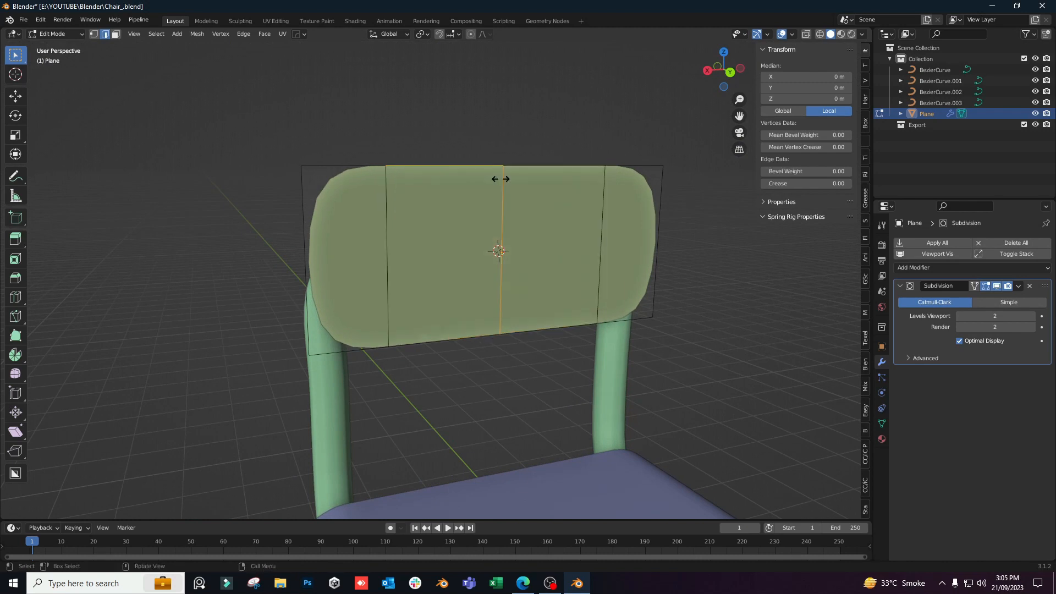
pyautogui.rightClick(500, 179)
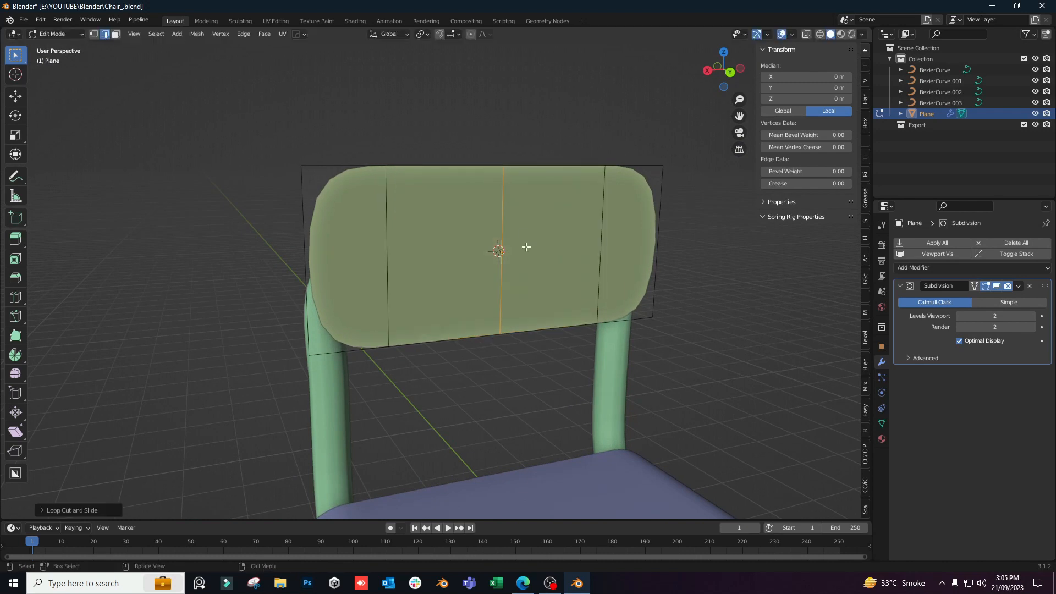
# Enable proportional editing and move the centre edge backward along Y, widening the influence radius to curve the backrest.
pyautogui.click(470, 34)
pyautogui.moveTo(580, 302); pyautogui.dragTo(599, 336, button='middle')
pyautogui.press('g')
pyautogui.press('y')
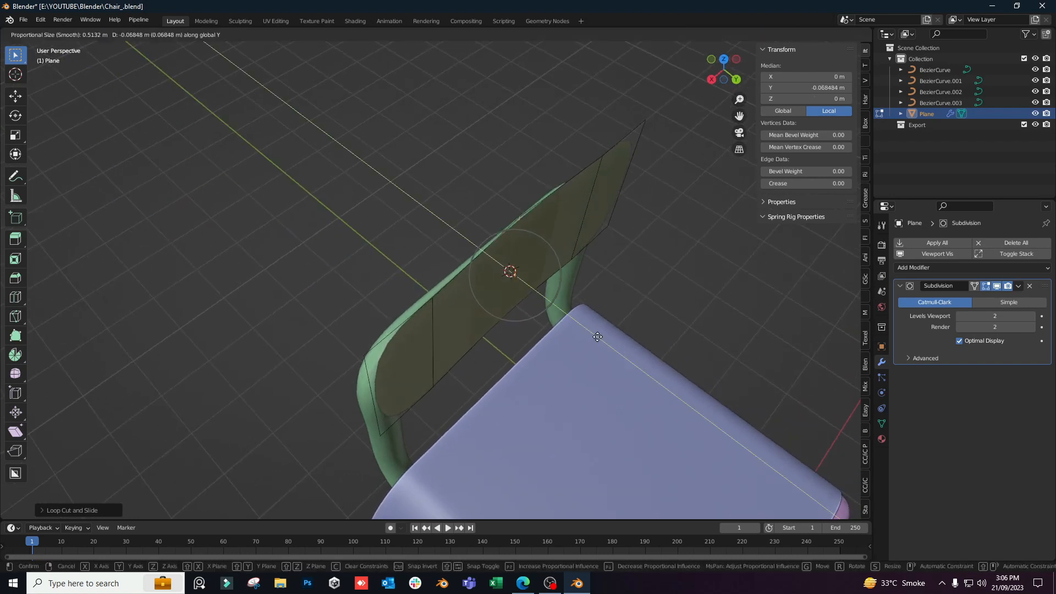
pyautogui.scroll(-3, 595, 333)
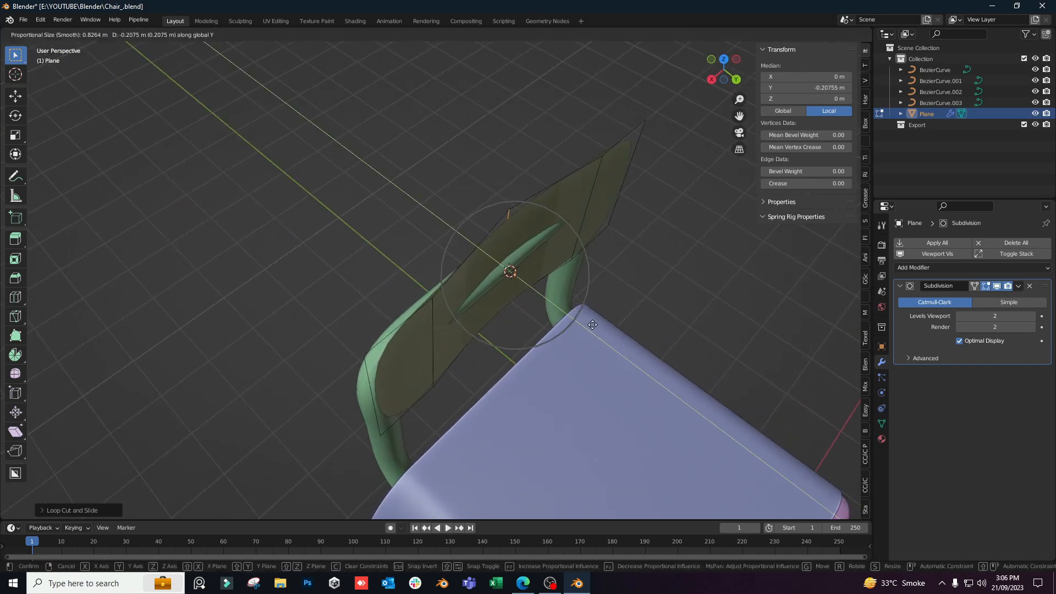
pyautogui.scroll(-6, 591, 322)
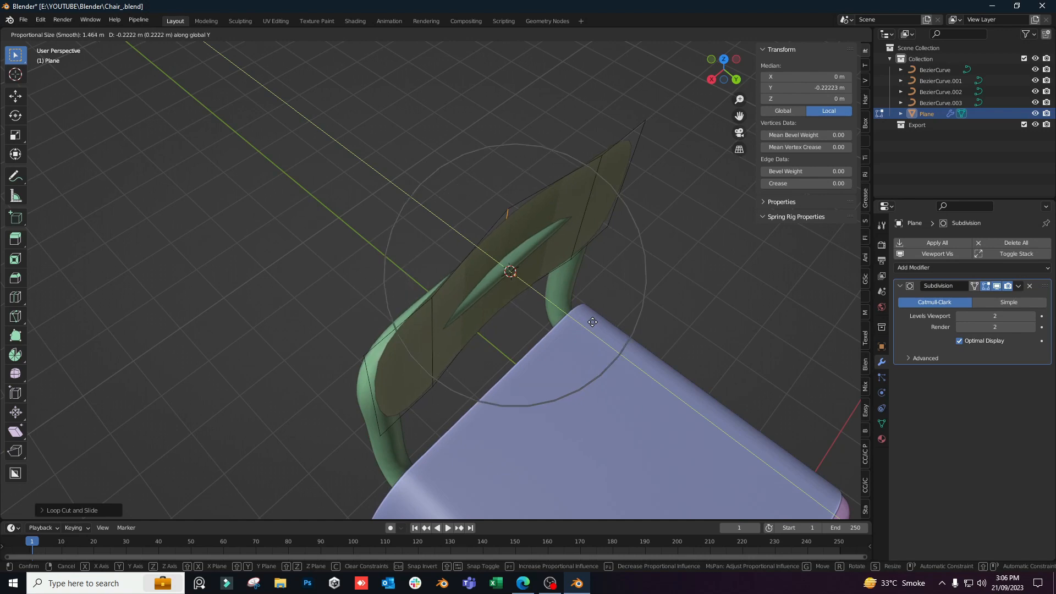
pyautogui.scroll(-6, 583, 311)
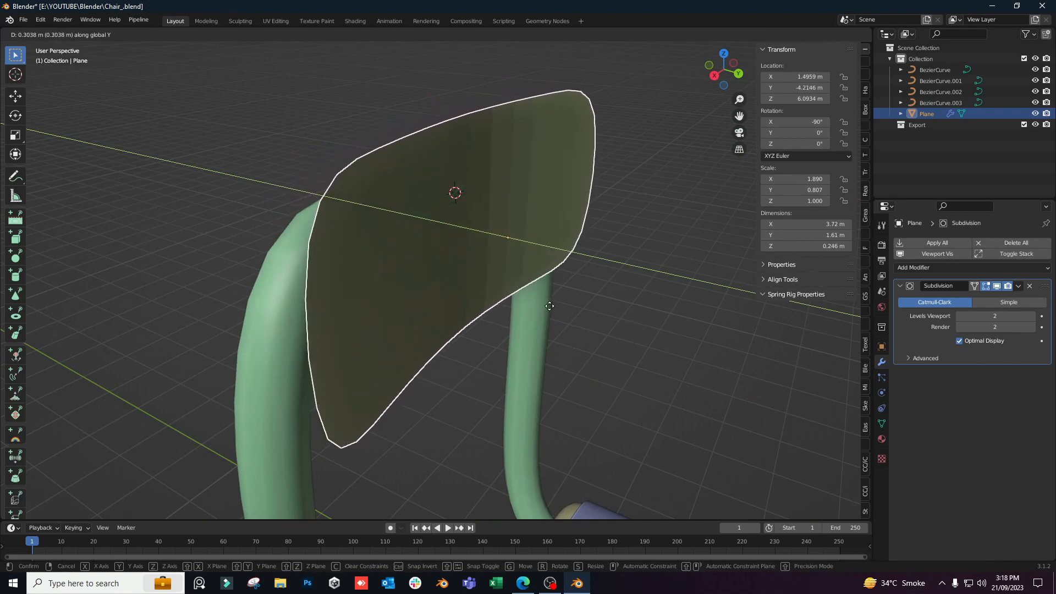
# Move the curved backrest about 0.3 m along Y and compare it with the reference photo in the browser, returning to Blender.
pyautogui.click(549, 304)
pyautogui.moveTo(525, 303); pyautogui.dragTo(560, 300, button='middle')
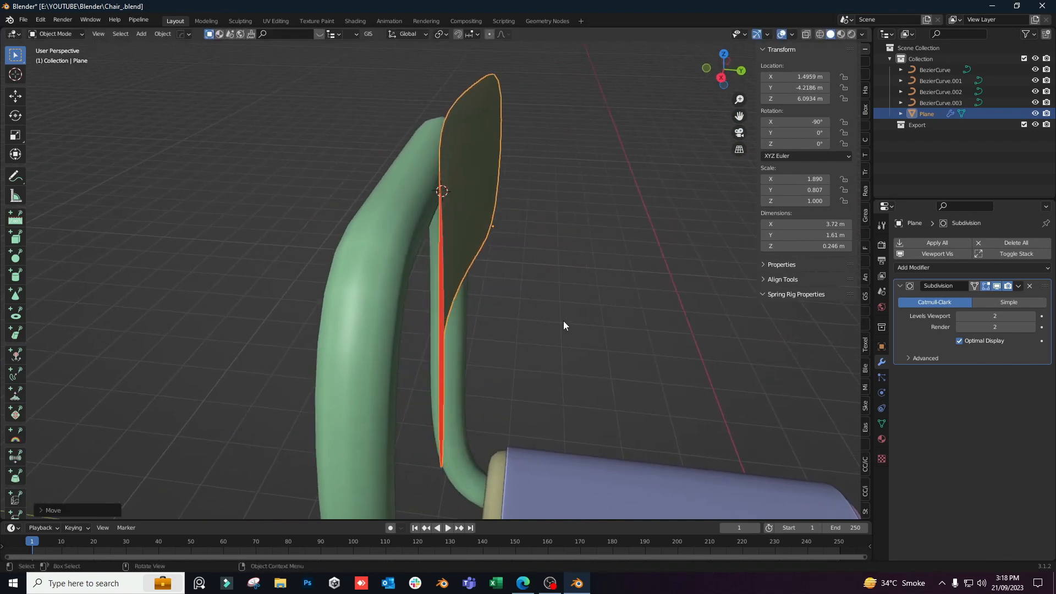
pyautogui.click(524, 580)
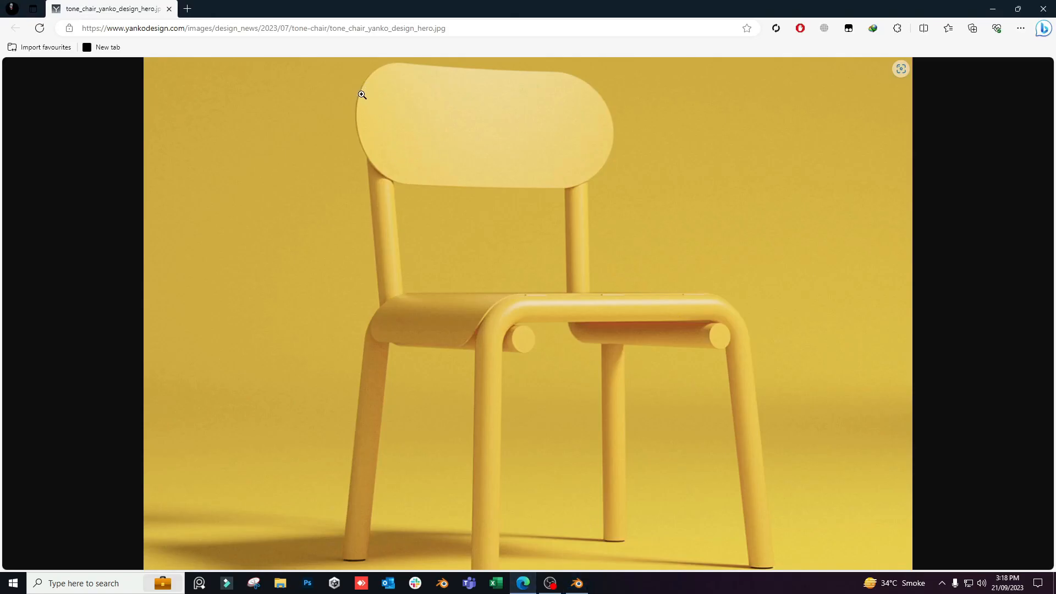
pyautogui.click(576, 582)
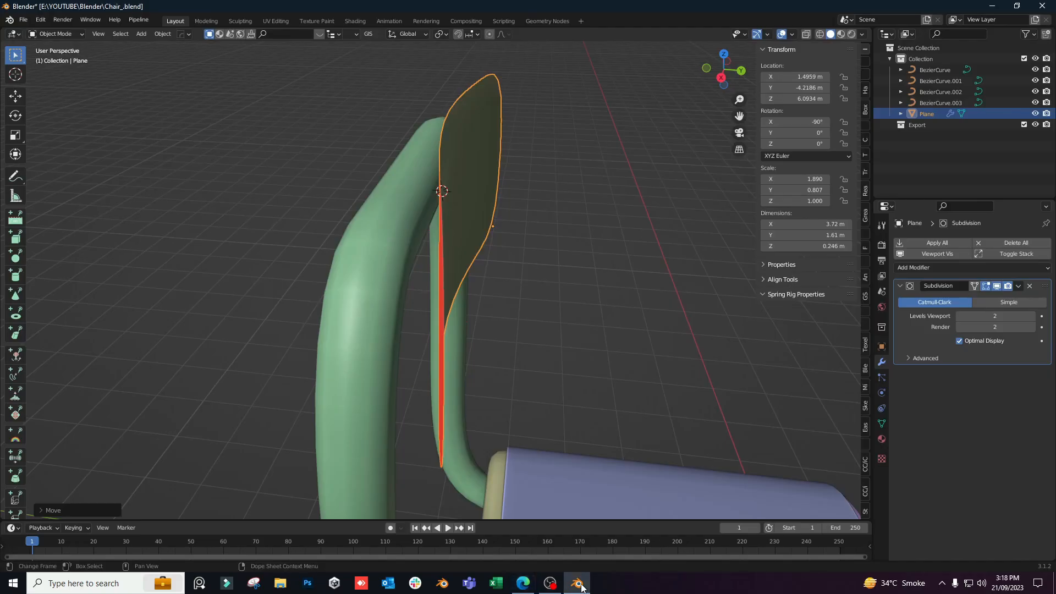
# Add a Solidify modifier to the backrest and set its thickness to 0.1 m.
pyautogui.click(936, 269)
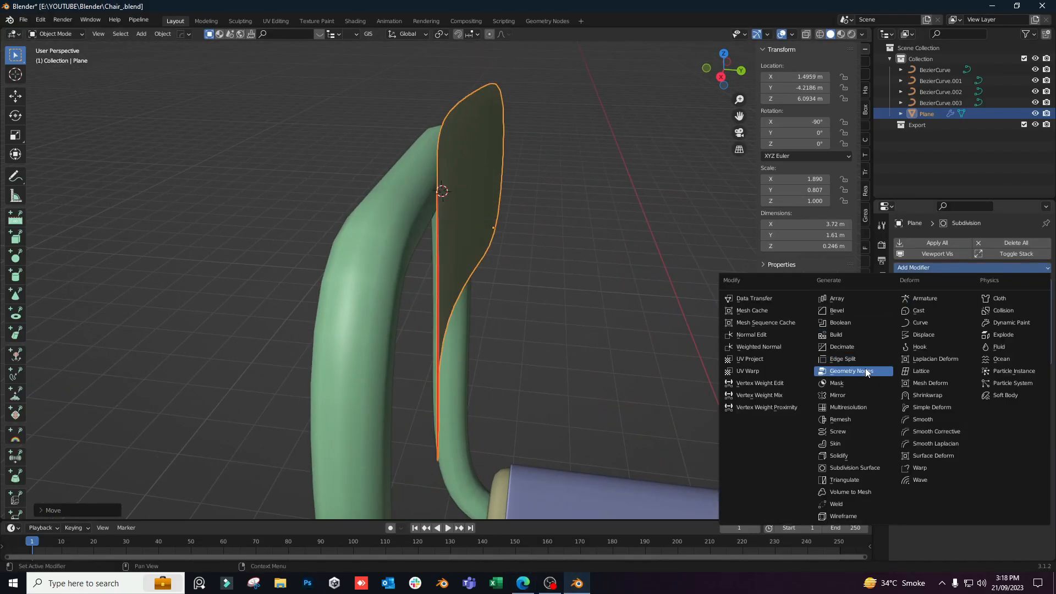
pyautogui.click(858, 456)
pyautogui.moveTo(599, 358); pyautogui.dragTo(573, 315, button='middle')
pyautogui.scroll(3, 569, 320)
pyautogui.scroll(-1, 571, 320)
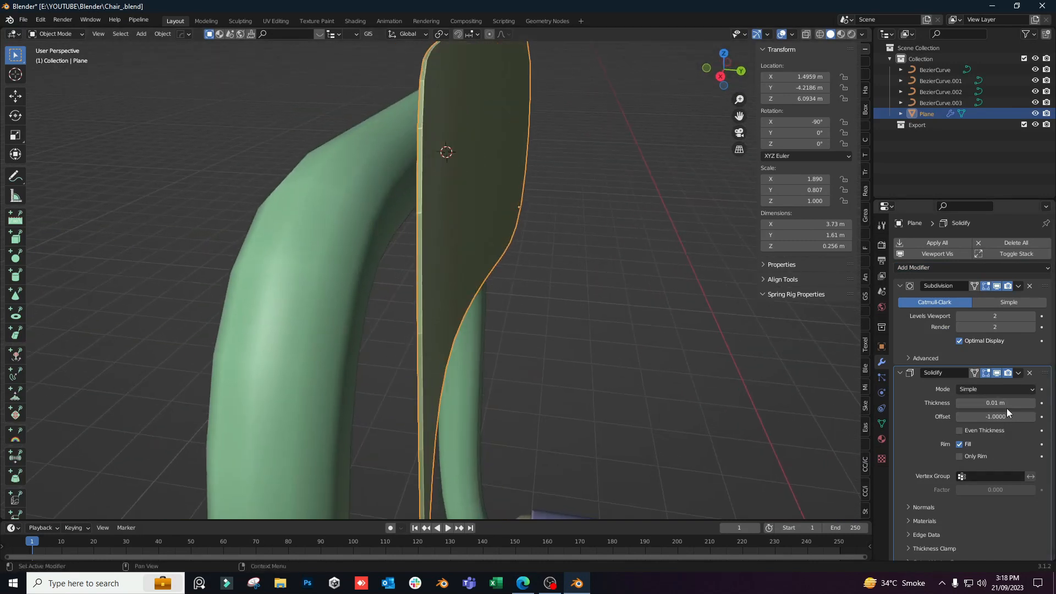
pyautogui.moveTo(996, 403); pyautogui.dragTo(1028, 403)
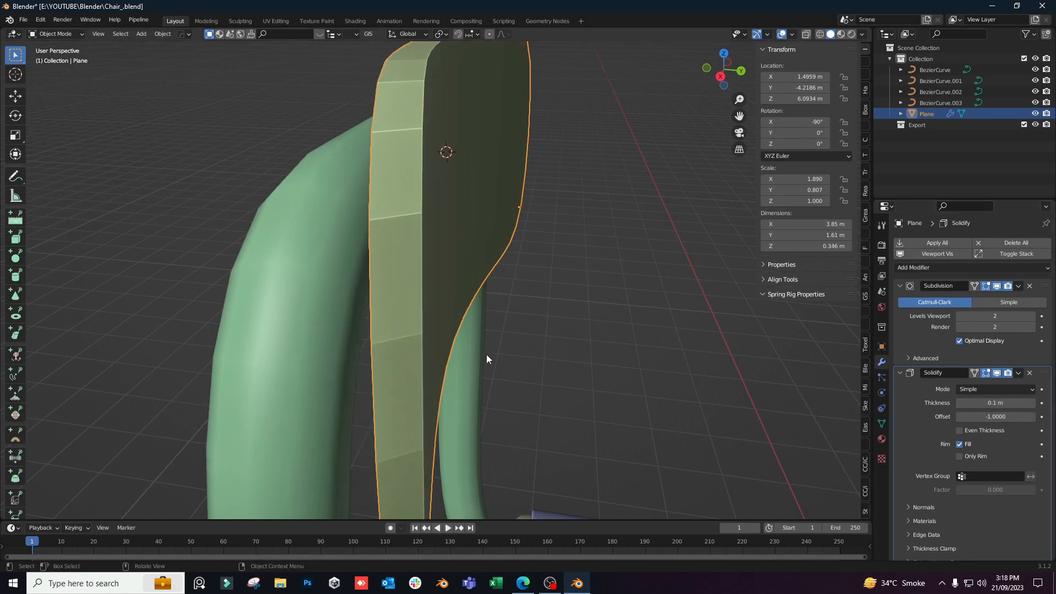
# Raise the backrest's Subdivision viewport level to 3 for a rounder outline.
pyautogui.moveTo(486, 354); pyautogui.dragTo(522, 280, button='middle')
pyautogui.scroll(-4, 484, 322)
pyautogui.scroll(3, 464, 310)
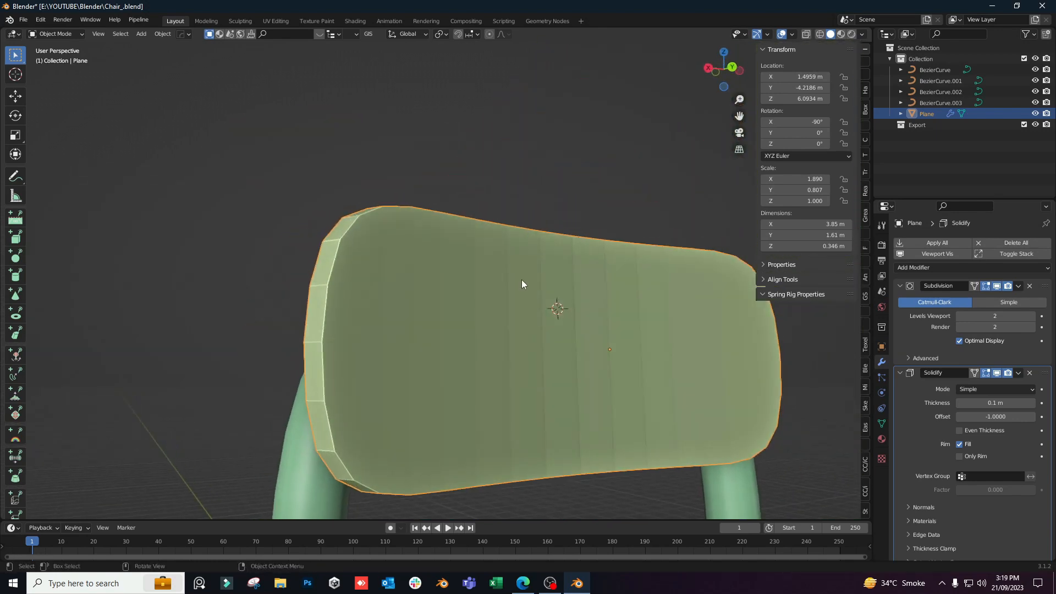
pyautogui.moveTo(380, 342); pyautogui.dragTo(364, 196, button='middle')
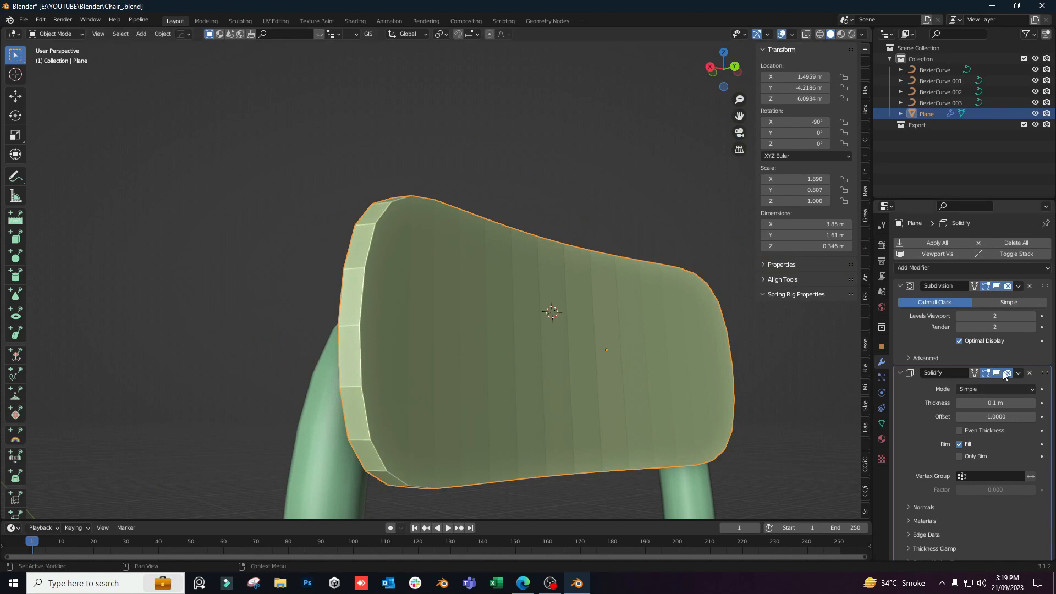
pyautogui.click(1033, 316)
pyautogui.moveTo(572, 374); pyautogui.dragTo(463, 300, button='middle')
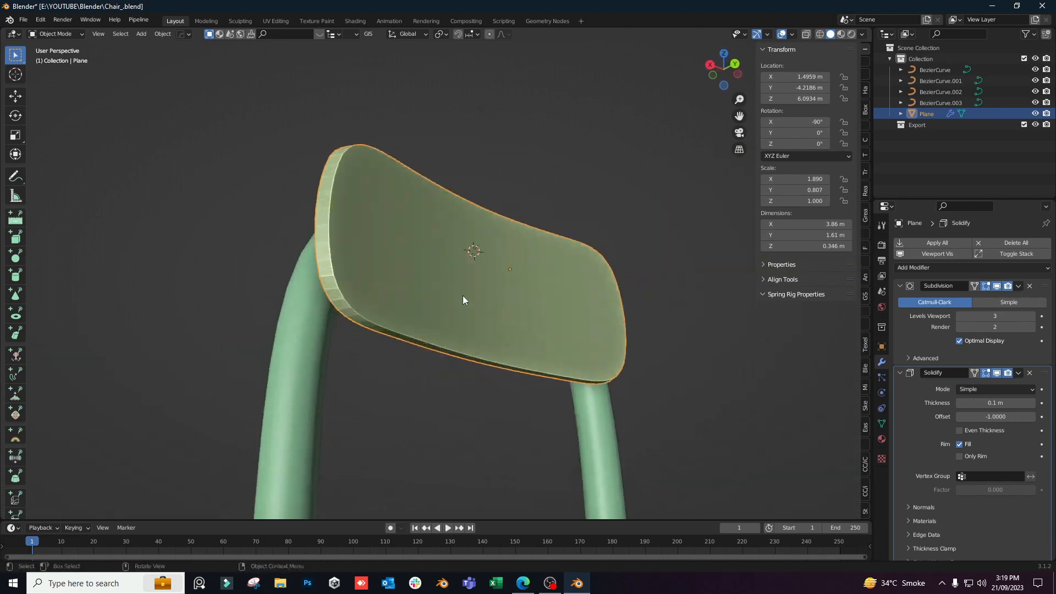
# Shade the backrest smooth and enable Auto Smooth at 30° in its normals settings.
pyautogui.scroll(2, 477, 249)
pyautogui.rightClick(476, 249)
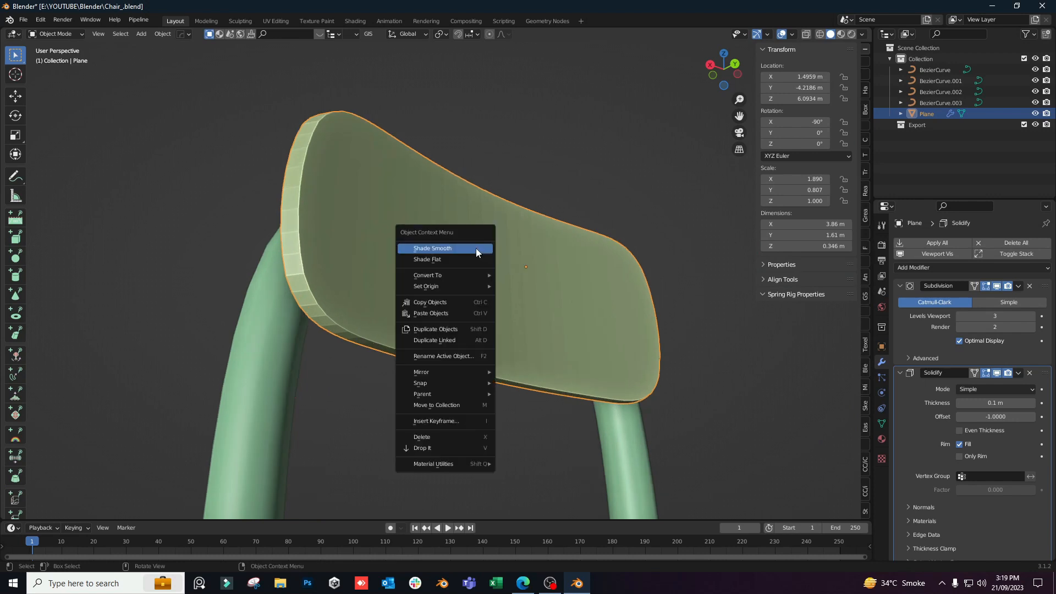
pyautogui.click(449, 251)
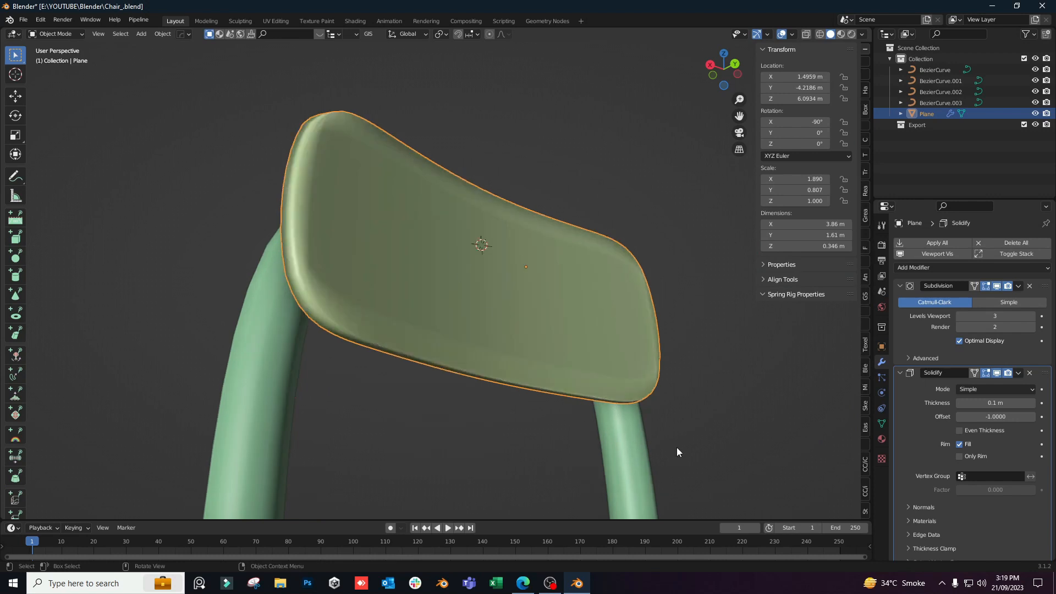
pyautogui.moveTo(676, 447)
pyautogui.mouseDown(button='middle')
pyautogui.moveTo(526, 427)
pyautogui.moveTo(625, 461)
pyautogui.moveTo(701, 458)
pyautogui.moveTo(724, 482)
pyautogui.moveTo(647, 408)
pyautogui.moveTo(568, 427)
pyautogui.moveTo(640, 443)
pyautogui.mouseUp(button='middle')
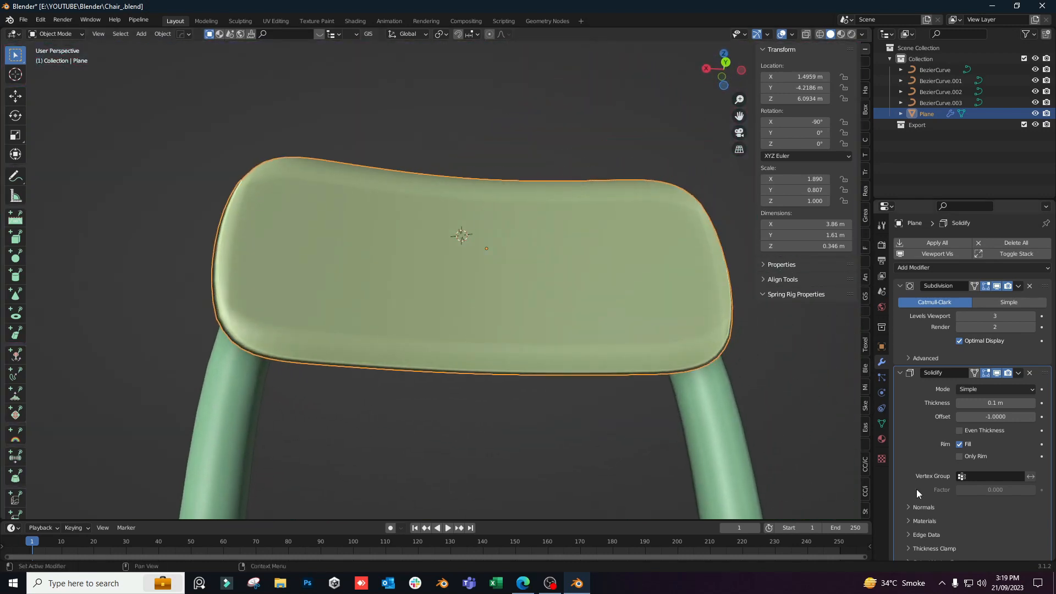
pyautogui.click(882, 425)
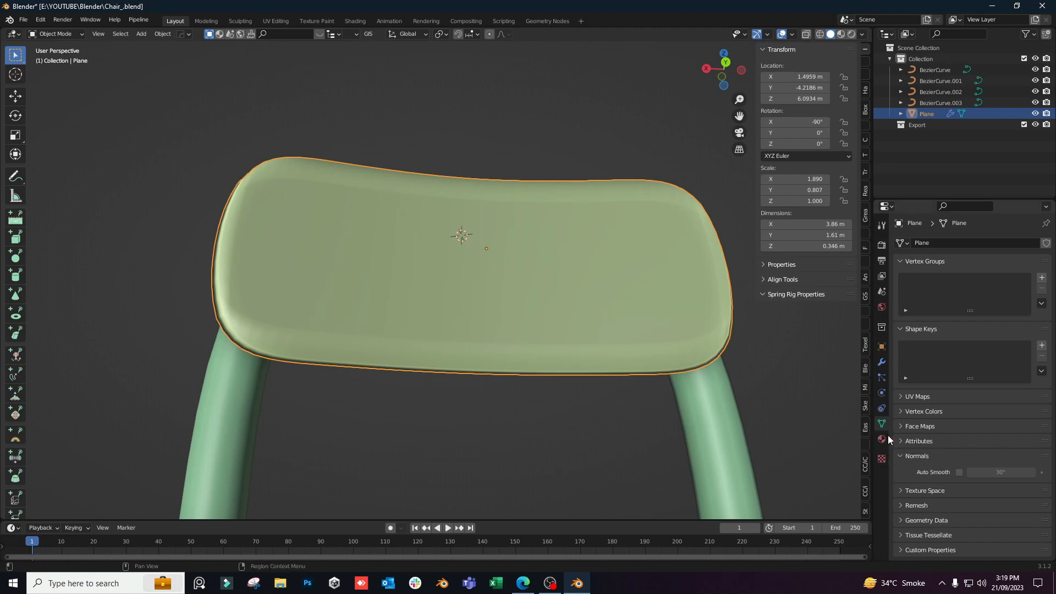
pyautogui.click(960, 472)
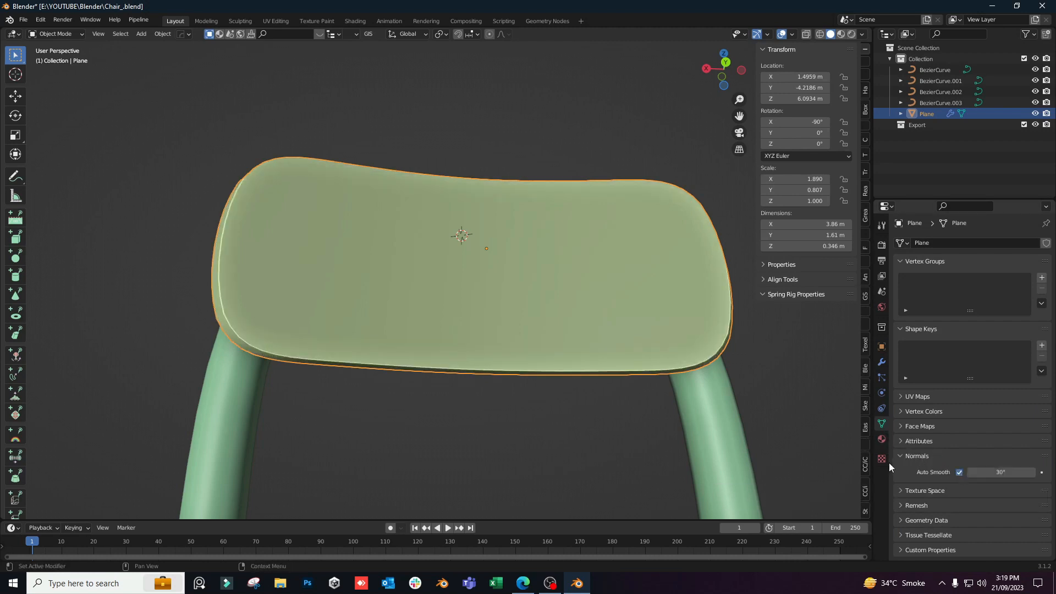
# Flatten the backrest's curve by moving its middle edge about 0.22 m along Y with proportional editing.
pyautogui.moveTo(742, 440)
pyautogui.mouseDown(button='middle')
pyautogui.moveTo(484, 338)
pyautogui.moveTo(542, 351)
pyautogui.moveTo(444, 368)
pyautogui.moveTo(319, 350)
pyautogui.moveTo(358, 328)
pyautogui.moveTo(485, 349)
pyautogui.moveTo(538, 373)
pyautogui.moveTo(516, 378)
pyautogui.moveTo(542, 384)
pyautogui.moveTo(670, 500)
pyautogui.moveTo(700, 493)
pyautogui.mouseUp(button='middle')
pyautogui.press('KP_7')
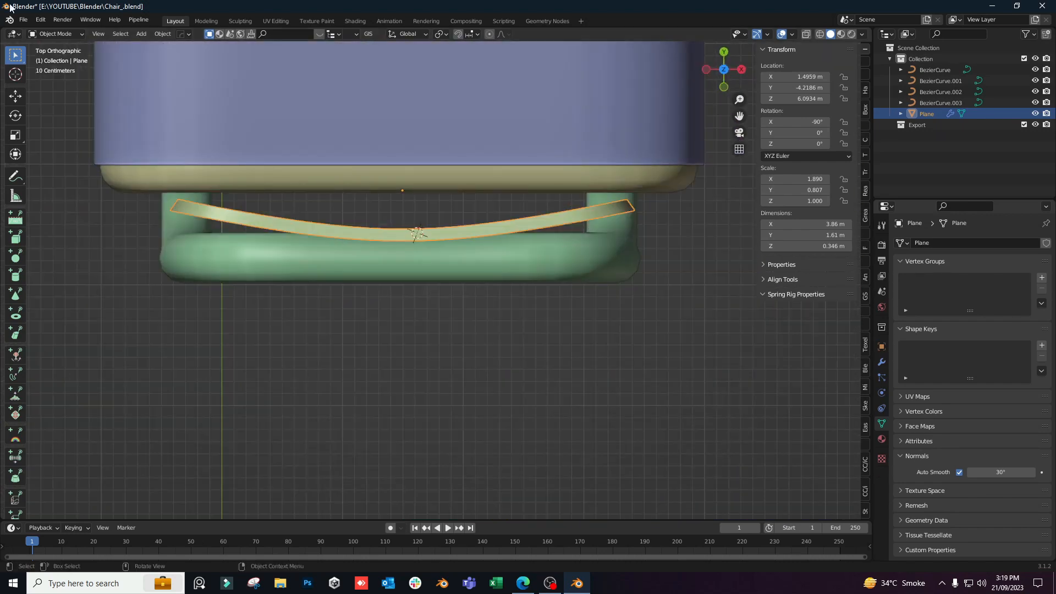
pyautogui.keyDown('shift'); pyautogui.moveTo(366, 367); pyautogui.dragTo(386, 445, button='middle'); pyautogui.keyUp('shift')
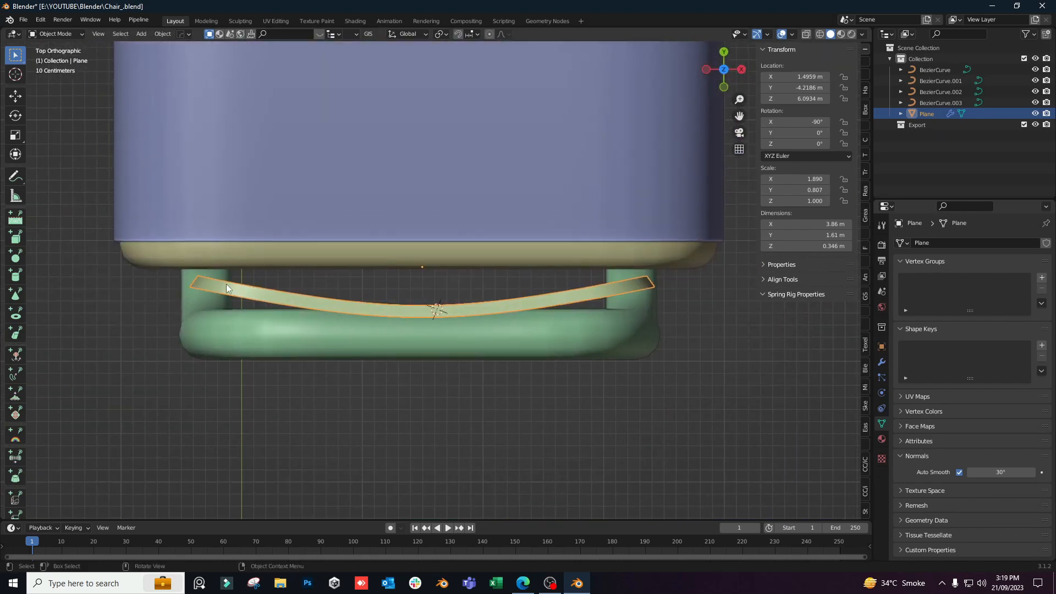
pyautogui.press('Tab')
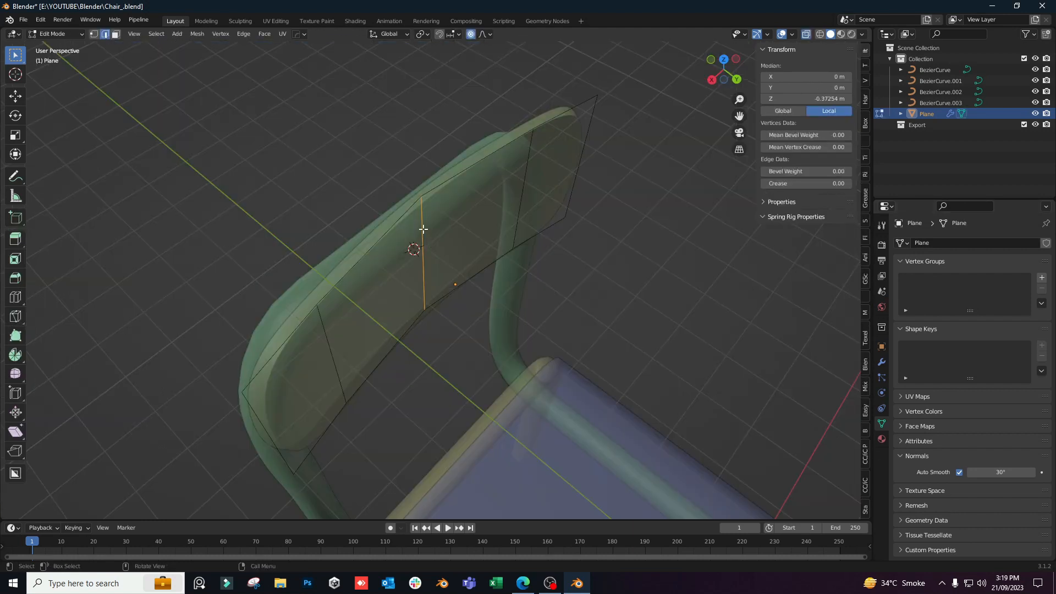
pyautogui.moveTo(423, 250); pyautogui.dragTo(413, 288, button='middle')
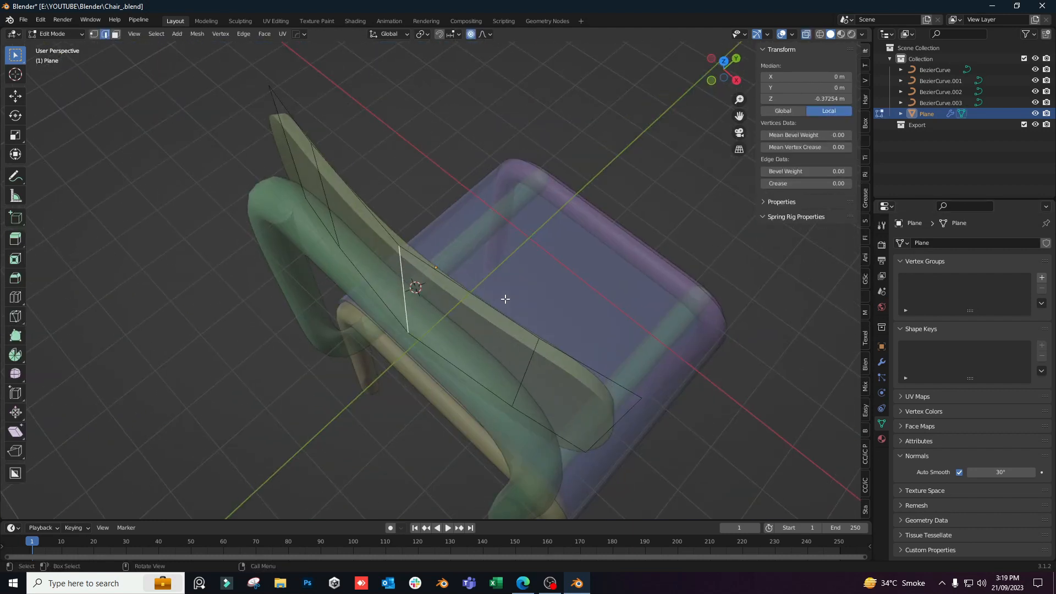
pyautogui.press('KP_7')
pyautogui.press('g')
pyautogui.press('y')
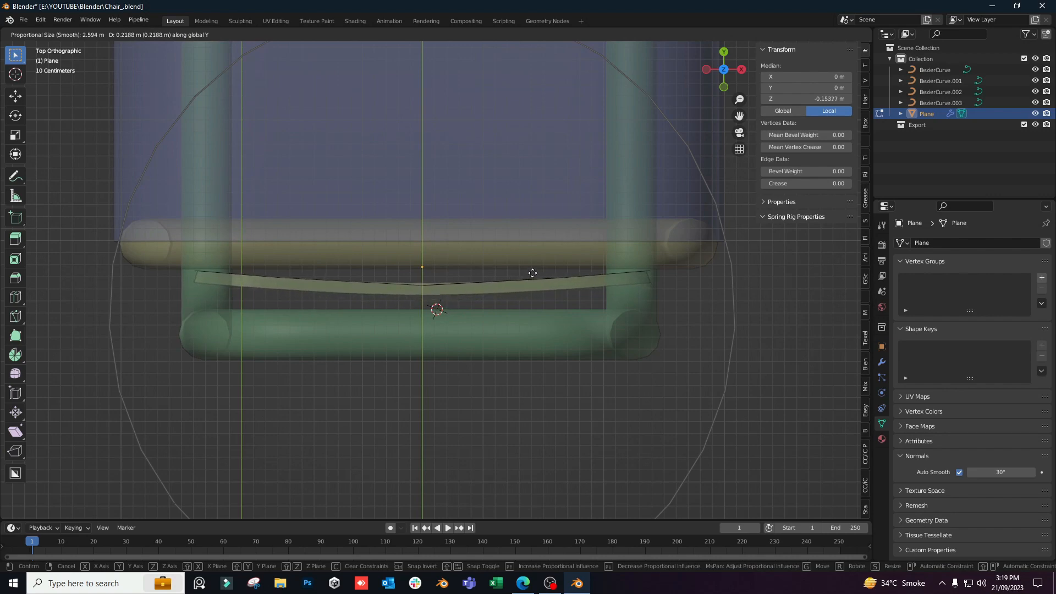
pyautogui.click(533, 273)
pyautogui.press('Tab')
# Move the whole backrest about 0.14 m backward along Y so it sits against the upright tube.
pyautogui.moveTo(589, 365); pyautogui.dragTo(523, 358, button='middle')
pyautogui.press('g')
pyautogui.press('y')
pyautogui.click(503, 321)
pyautogui.hotkey('alt', 'z')
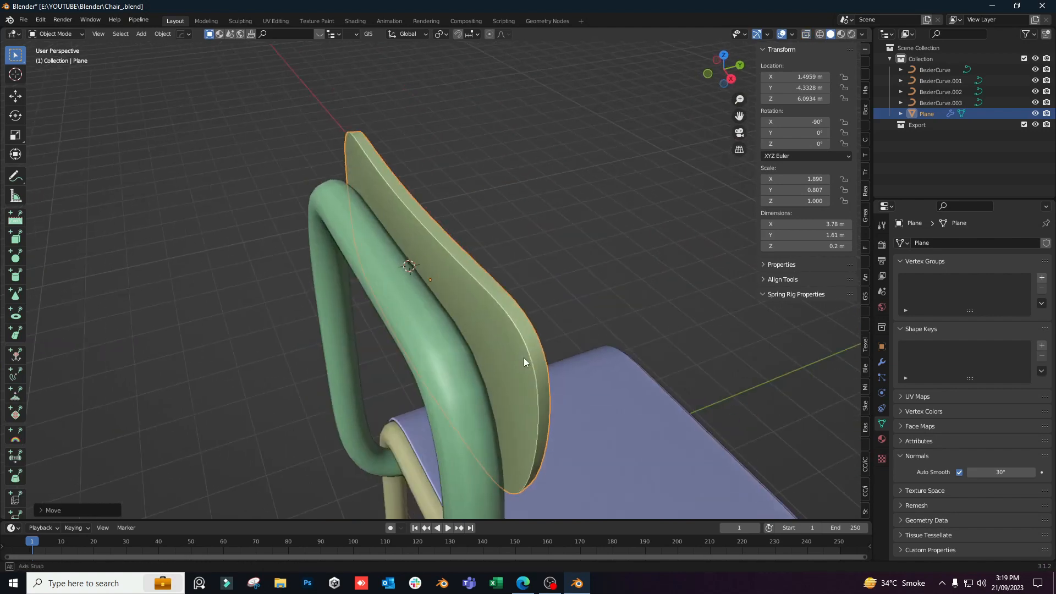
pyautogui.press('KP_7')
pyautogui.press('g')
pyautogui.press('y')
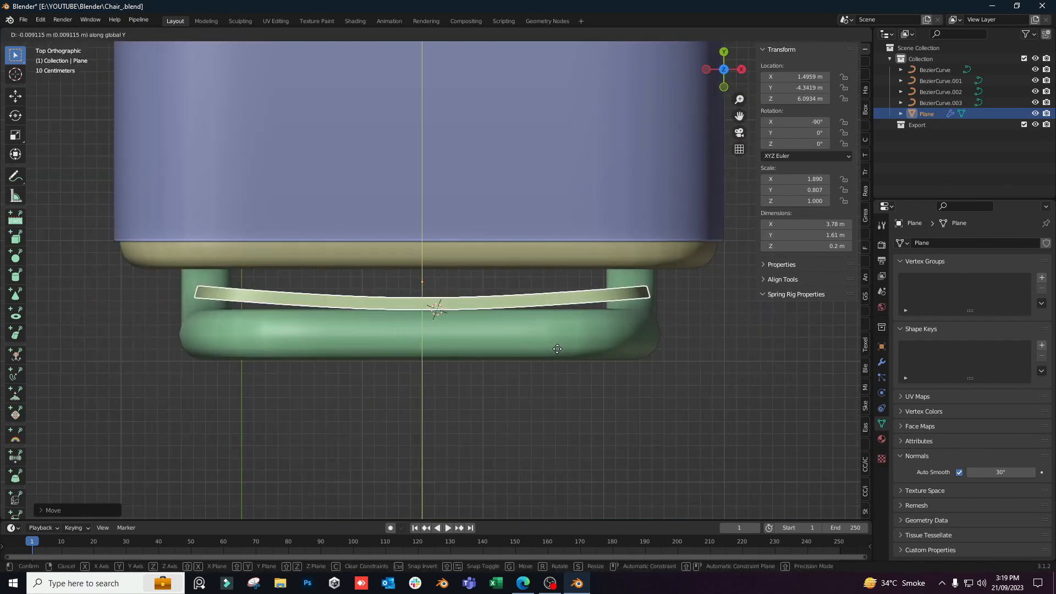
pyautogui.click(558, 350)
pyautogui.moveTo(717, 439); pyautogui.dragTo(462, 361, button='middle')
pyautogui.scroll(3, 465, 321)
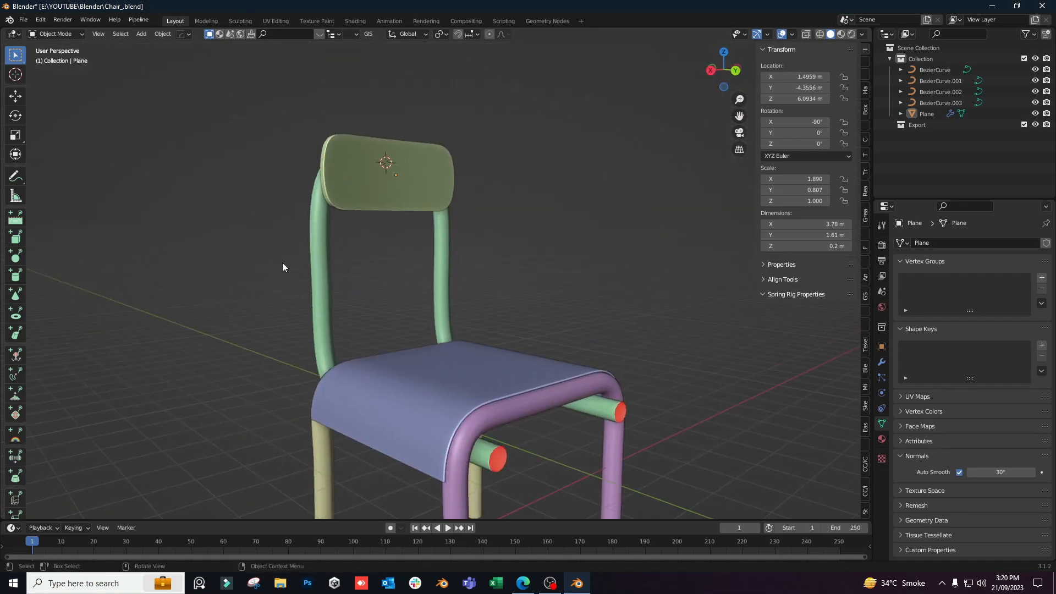
# Lower the top points of the backrest tube curve about 0.5 m along Z with proportional editing.
pyautogui.scroll(-3, 284, 262)
pyautogui.moveTo(285, 262); pyautogui.dragTo(457, 323, button='middle')
pyautogui.click(384, 229)
pyautogui.scroll(4, 415, 271)
pyautogui.click(460, 308)
pyautogui.press('Tab')
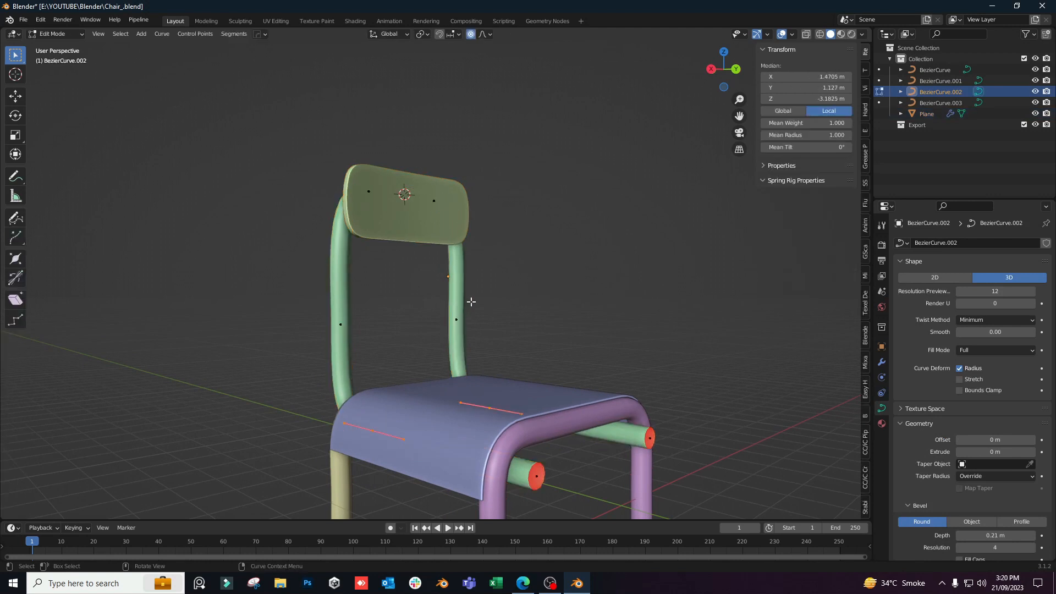
pyautogui.moveTo(525, 136); pyautogui.dragTo(236, 267)
pyautogui.press('g')
pyautogui.press('z')
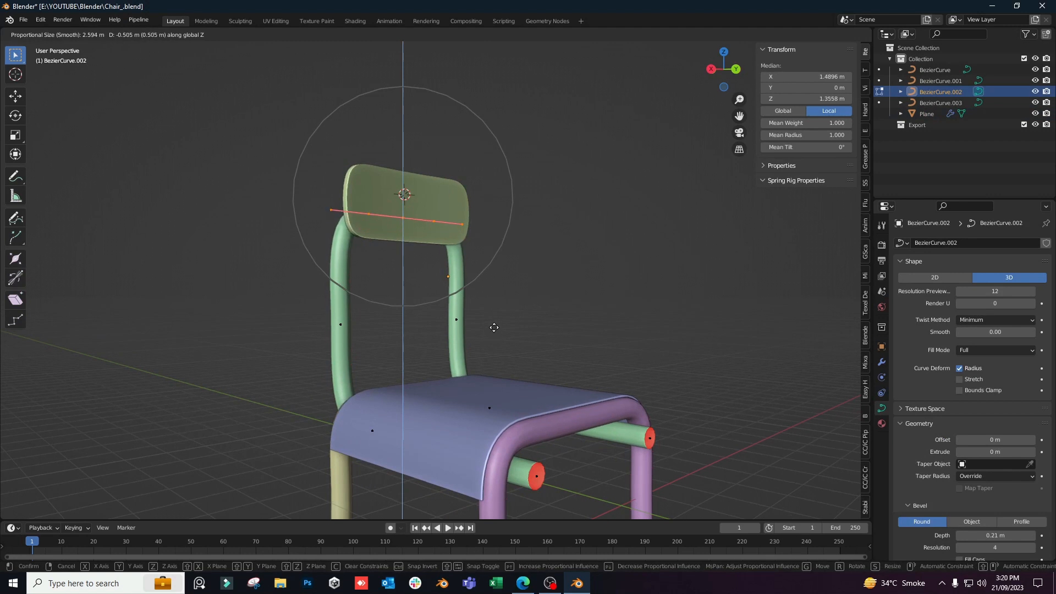
pyautogui.click(494, 328)
pyautogui.press('Tab')
pyautogui.moveTo(495, 325)
pyautogui.mouseDown(button='middle')
pyautogui.moveTo(424, 337)
pyautogui.moveTo(506, 341)
pyautogui.mouseUp(button='middle')
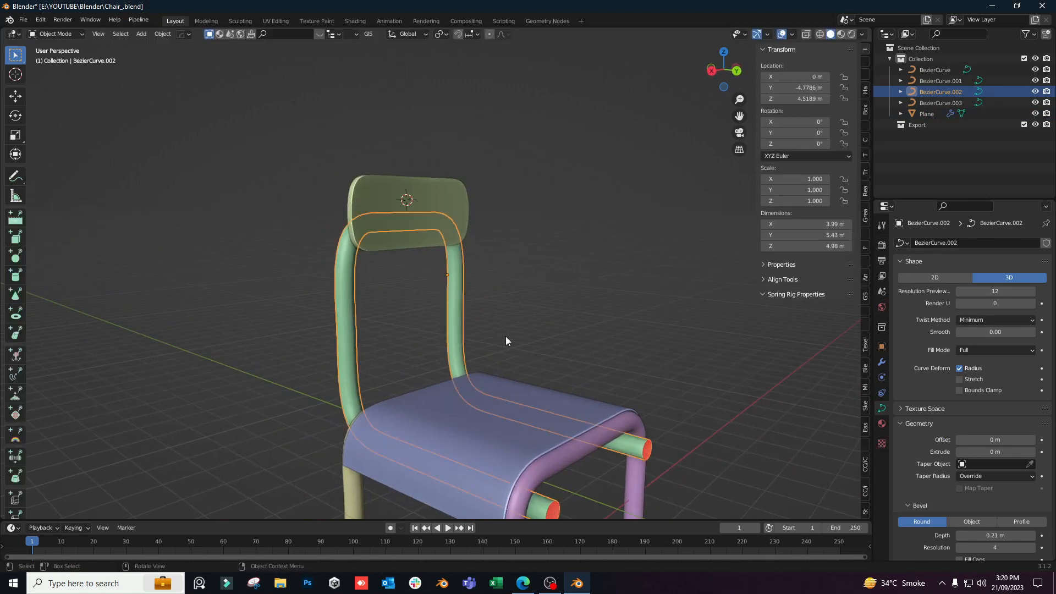
# Move the backrest panel down about 0.7 m along Z to follow the shortened tube.
pyautogui.click(454, 237)
pyautogui.moveTo(455, 236); pyautogui.dragTo(472, 271, button='middle')
pyautogui.press('g')
pyautogui.press('z')
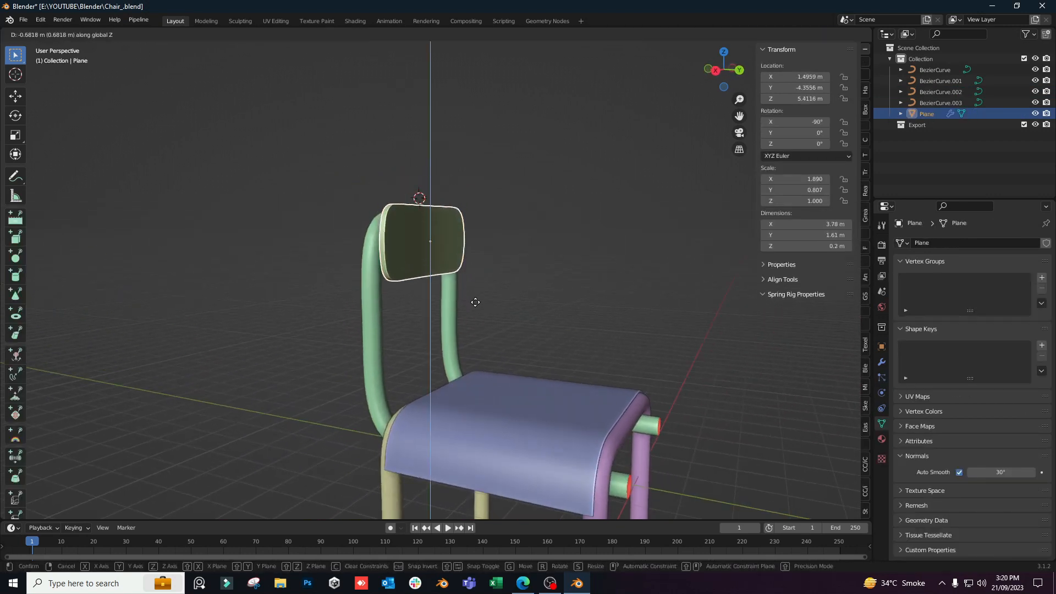
pyautogui.click(476, 304)
# Make the backrest taller by moving its bottom edges about 1.1 m down along Z with proportional editing.
pyautogui.press('Tab')
pyautogui.moveTo(476, 307); pyautogui.dragTo(367, 277, button='middle')
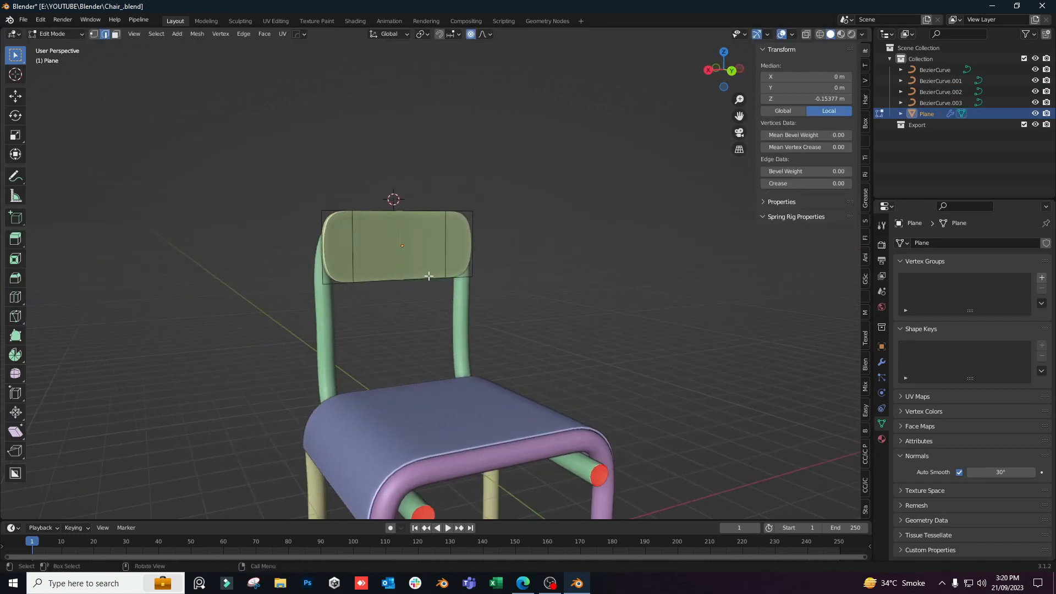
pyautogui.hotkey('alt', 'z')
pyautogui.moveTo(503, 261); pyautogui.dragTo(278, 320)
pyautogui.moveTo(471, 280); pyautogui.dragTo(508, 282, button='middle')
pyautogui.press('g')
pyautogui.press('z')
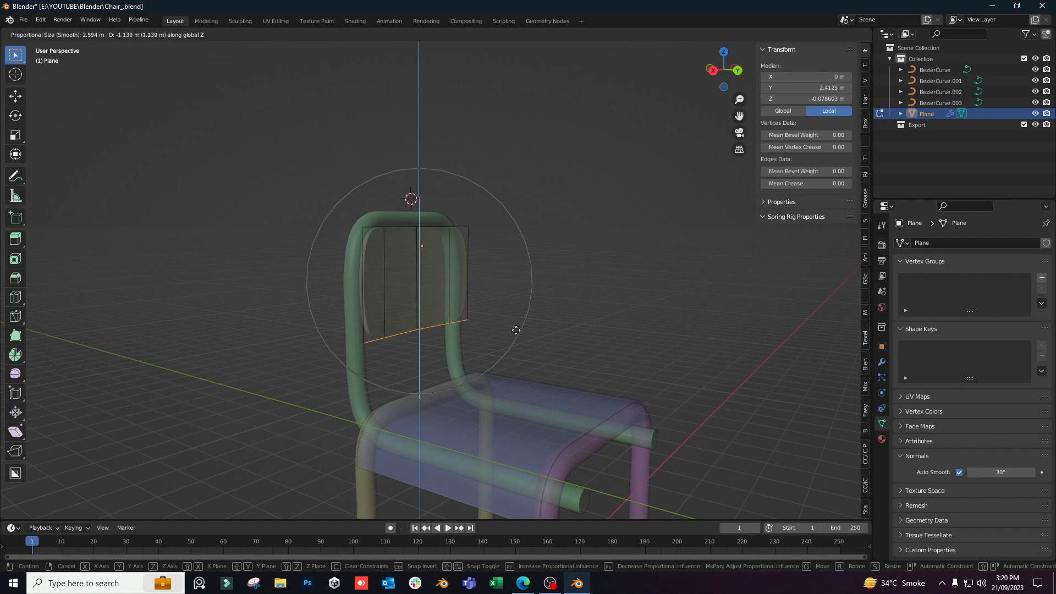
pyautogui.click(516, 328)
pyautogui.press('Tab')
# Raise the taller backrest about 0.3 m along Z on the tube and deselect it.
pyautogui.moveTo(463, 329); pyautogui.dragTo(577, 327, button='middle')
pyautogui.hotkey('alt', 'z')
pyautogui.press('g')
pyautogui.press('z')
pyautogui.click(514, 304)
pyautogui.click(562, 376)
# Check the chair's overall proportions from several sides and save the file.
pyautogui.scroll(-4, 562, 377)
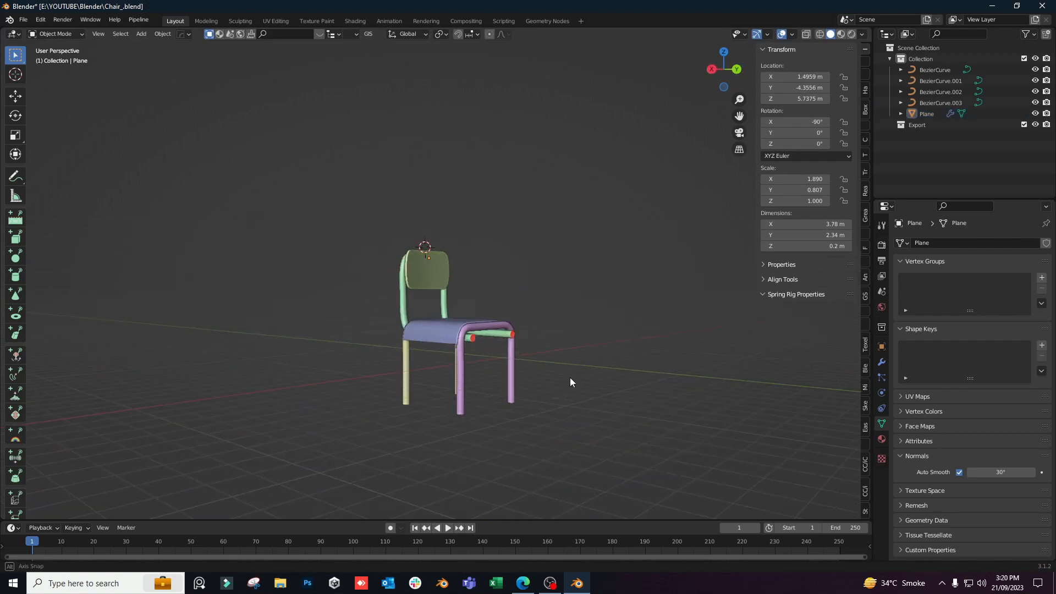
pyautogui.moveTo(570, 377); pyautogui.dragTo(487, 372, button='middle')
pyautogui.scroll(3, 510, 371)
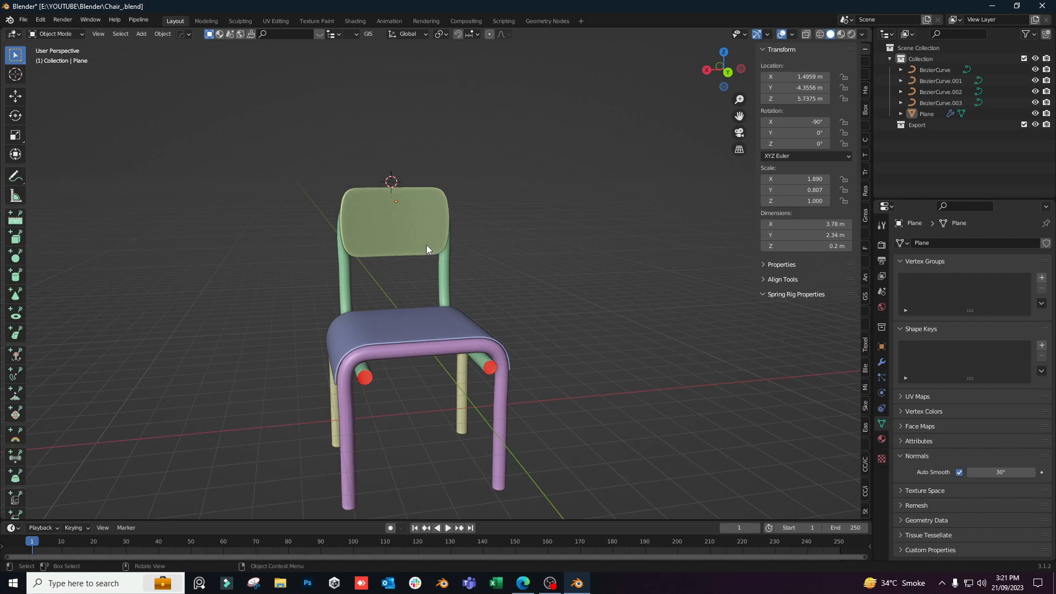
pyautogui.moveTo(427, 245); pyautogui.dragTo(500, 349, button='middle')
pyautogui.moveTo(450, 377); pyautogui.dragTo(507, 351, button='middle')
pyautogui.scroll(2, 507, 351)
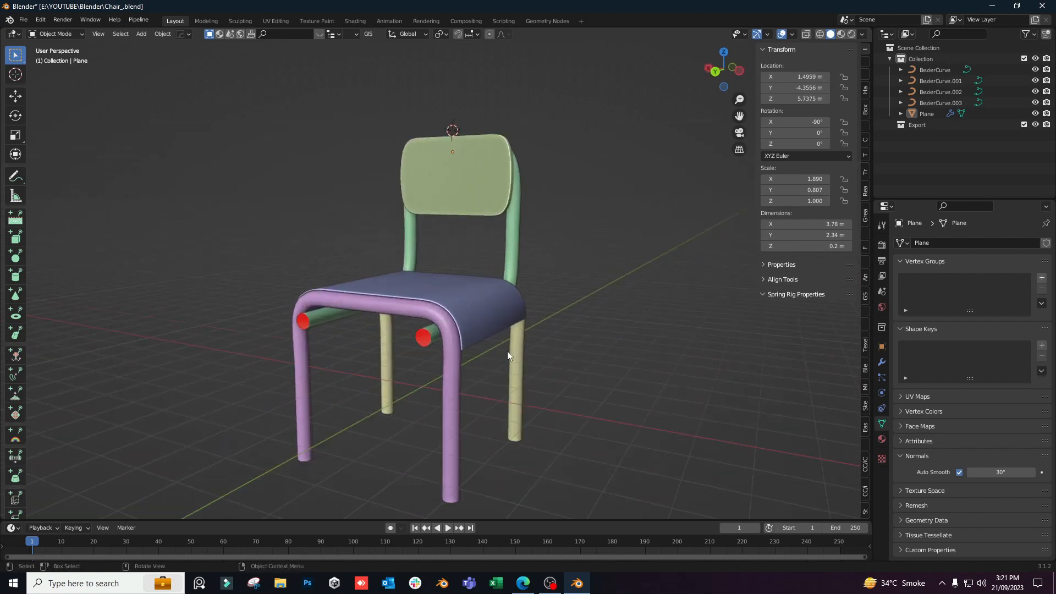
pyautogui.hotkey('ctrl', 's')
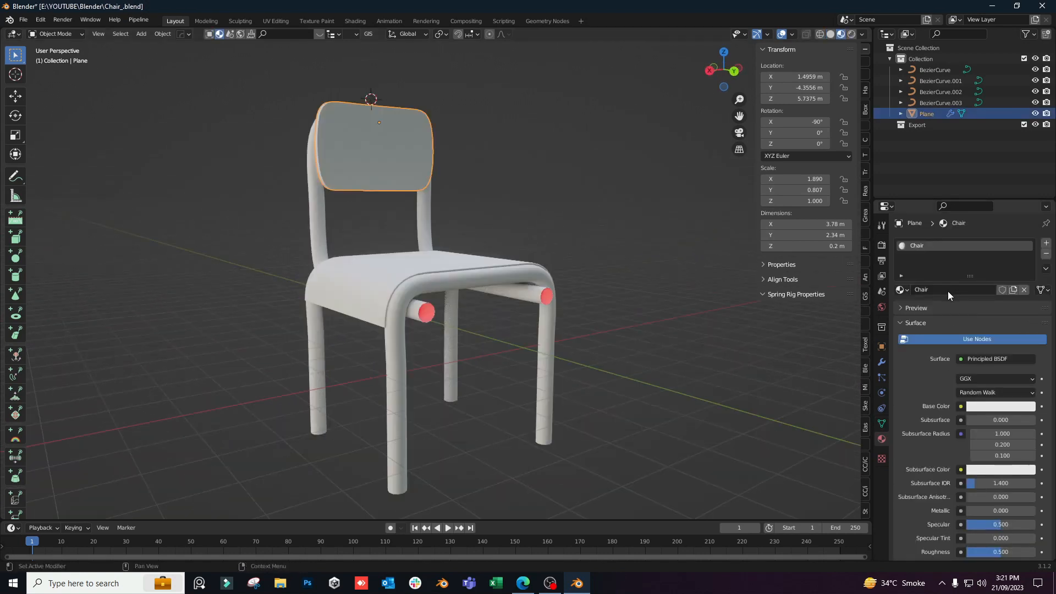
# Set the base color of the backrest's Chair material to orange-yellow, about H 0.080, S 0.972, V 0.800.
pyautogui.click(992, 407)
pyautogui.moveTo(979, 290); pyautogui.dragTo(954, 315)
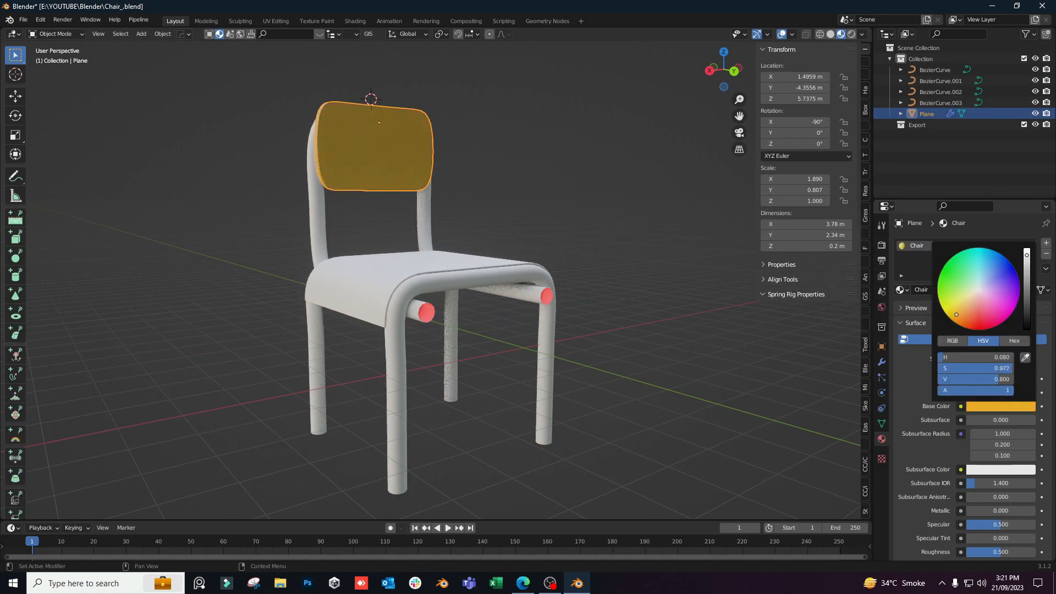
pyautogui.moveTo(424, 295); pyautogui.dragTo(440, 293, button='middle')
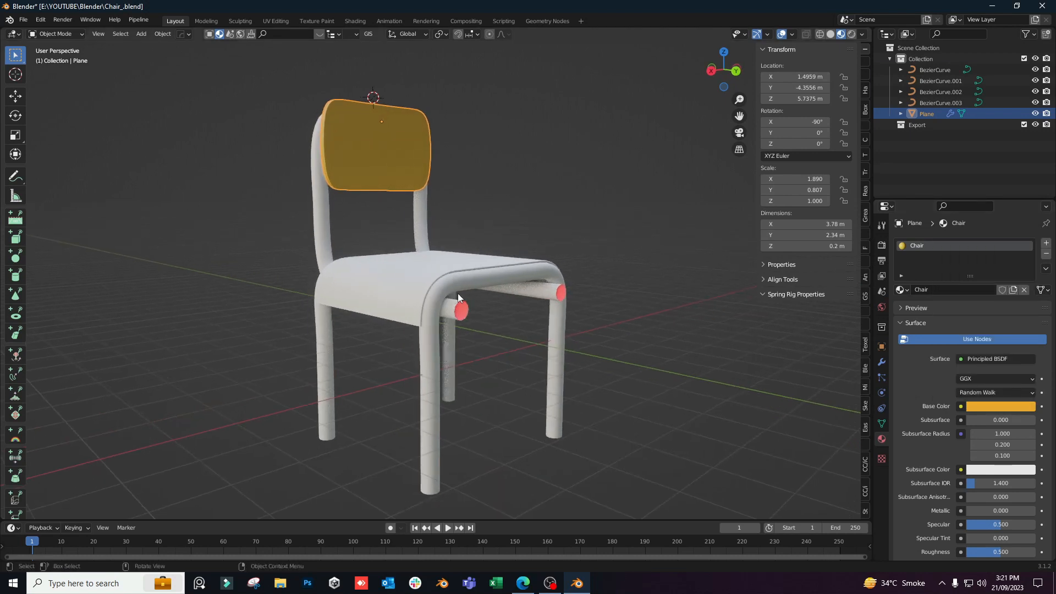
# Link the backrest's Chair material to all other chair parts and clear the selection.
pyautogui.press('a')
pyautogui.hotkey('ctrl', 'l')
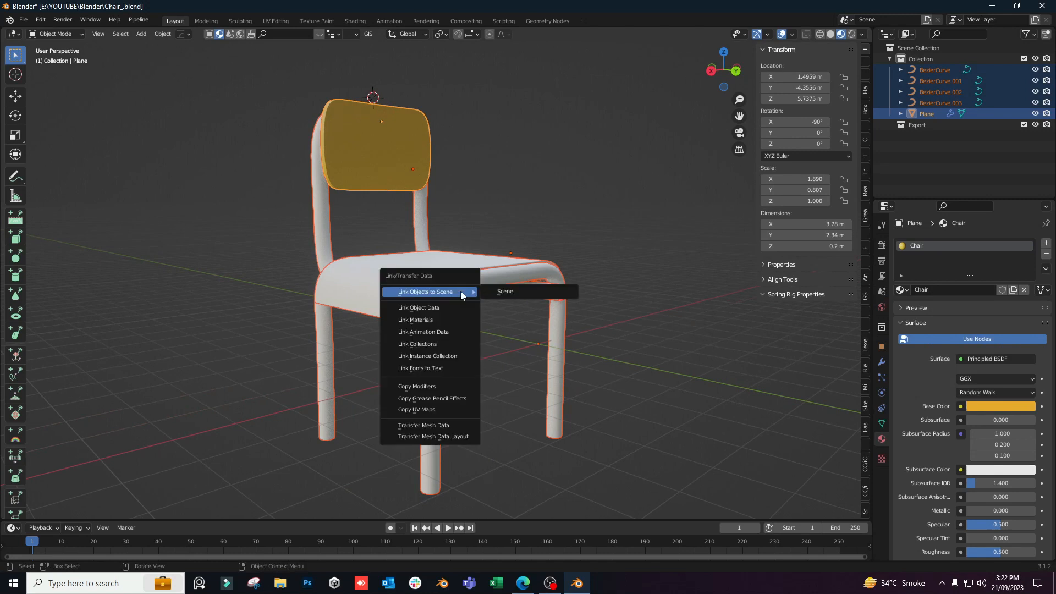
pyautogui.click(418, 321)
pyautogui.moveTo(451, 328); pyautogui.dragTo(653, 339, button='middle')
pyautogui.hotkey('alt', 'a')
pyautogui.scroll(4, 622, 327)
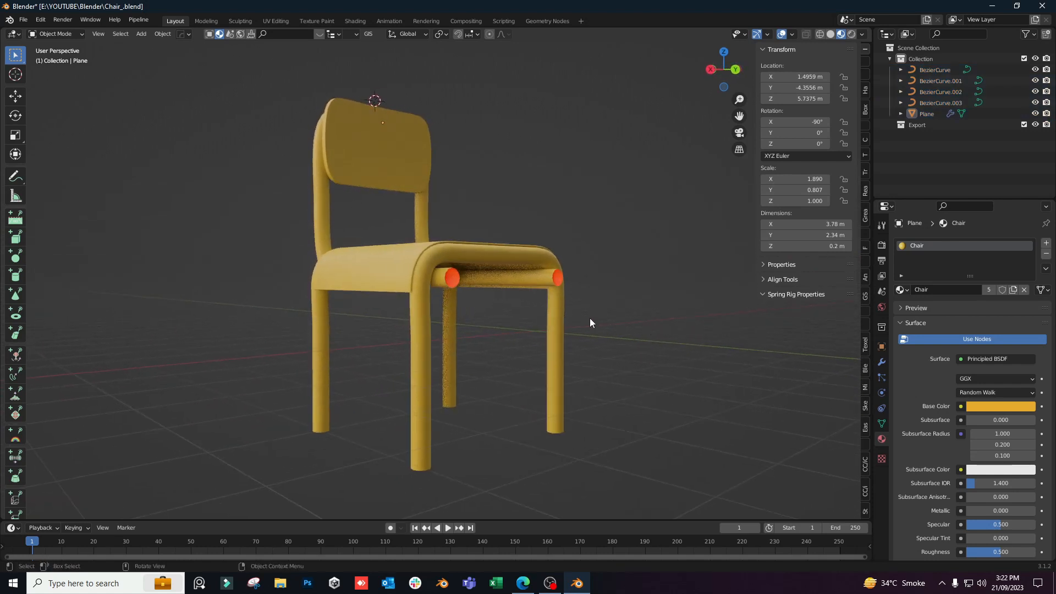
pyautogui.scroll(1, 496, 328)
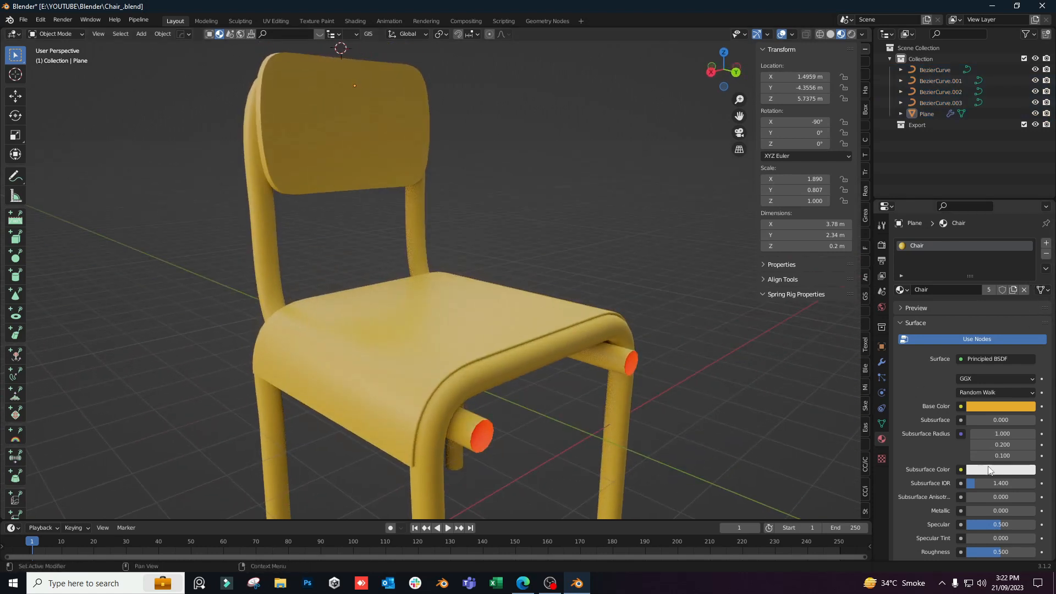
# Set the Chair material's Metallic to about 0.402 and its Roughness to about 0.209.
pyautogui.scroll(-3, 989, 471)
pyautogui.moveTo(969, 444); pyautogui.dragTo(1005, 445)
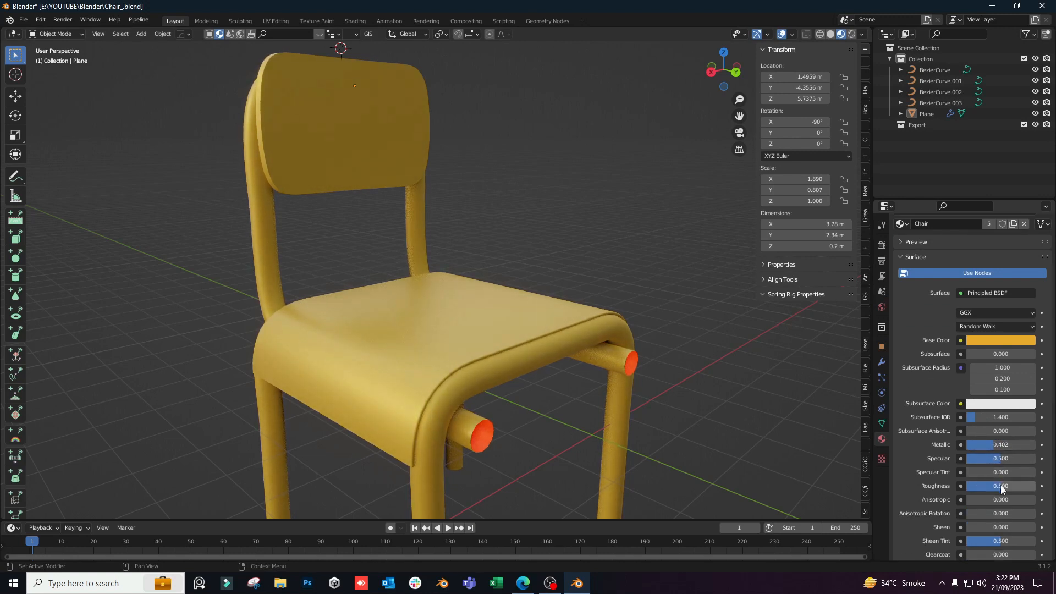
pyautogui.moveTo(1001, 487); pyautogui.dragTo(979, 487)
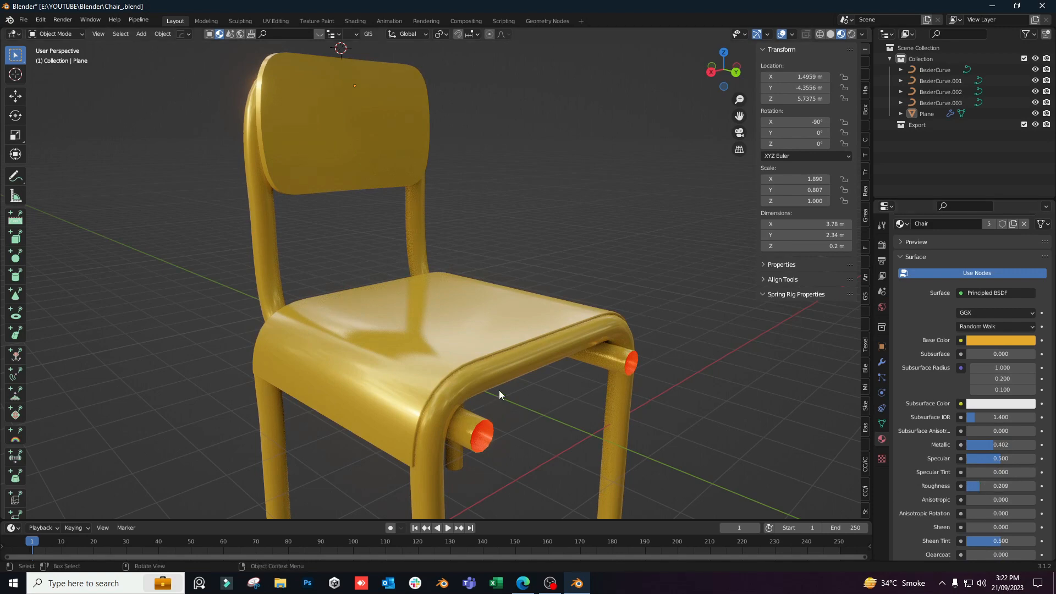
pyautogui.moveTo(499, 391); pyautogui.dragTo(516, 376, button='middle')
pyautogui.scroll(-3, 512, 357)
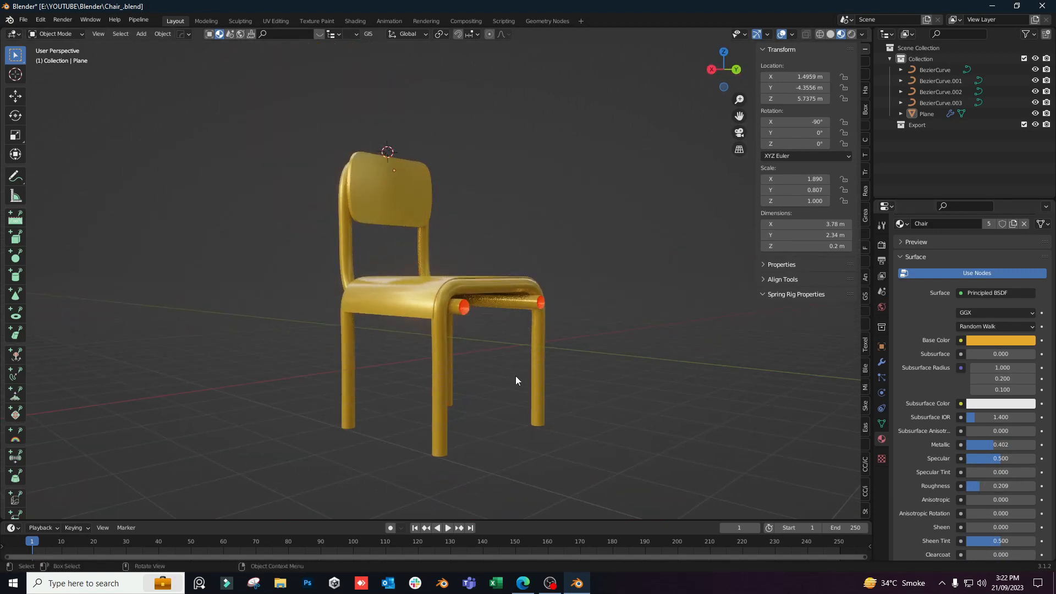
pyautogui.scroll(2, 517, 379)
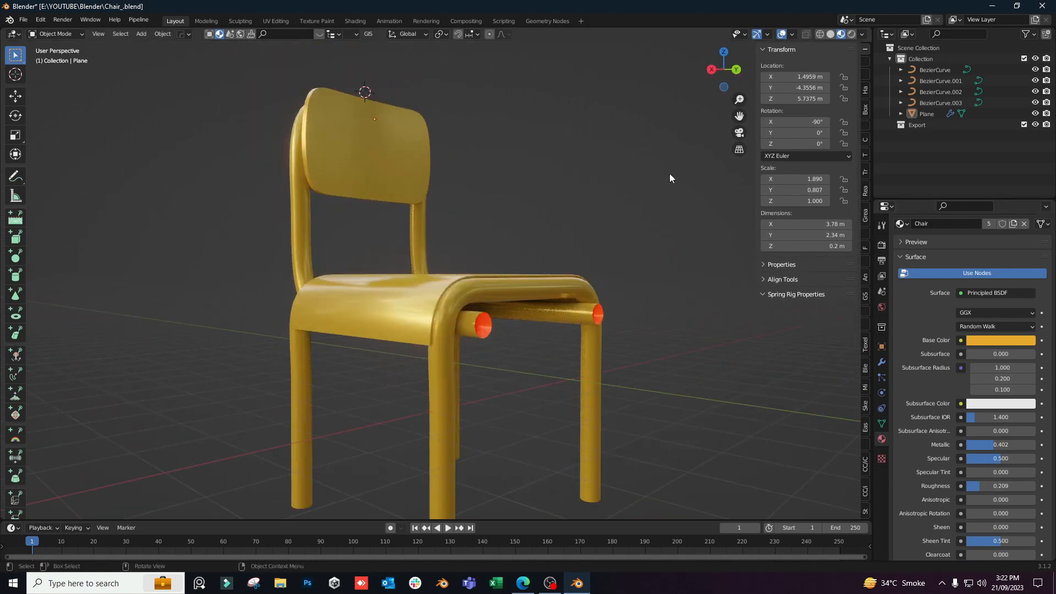
# Switch the viewport to Rendered shading and view the whole chair.
pyautogui.click(852, 34)
pyautogui.scroll(-3, 484, 264)
pyautogui.moveTo(484, 259)
pyautogui.mouseDown(button='middle')
pyautogui.moveTo(474, 306)
pyautogui.moveTo(509, 280)
pyautogui.mouseUp(button='middle')
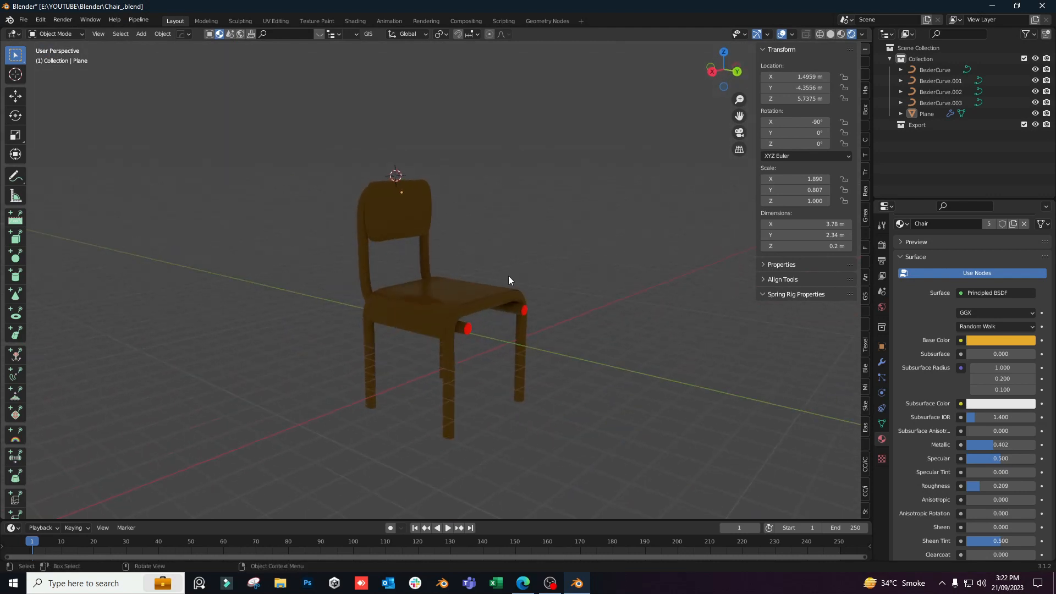
pyautogui.moveTo(474, 317); pyautogui.dragTo(463, 320, button='middle')
pyautogui.moveTo(536, 299); pyautogui.dragTo(514, 261, button='middle')
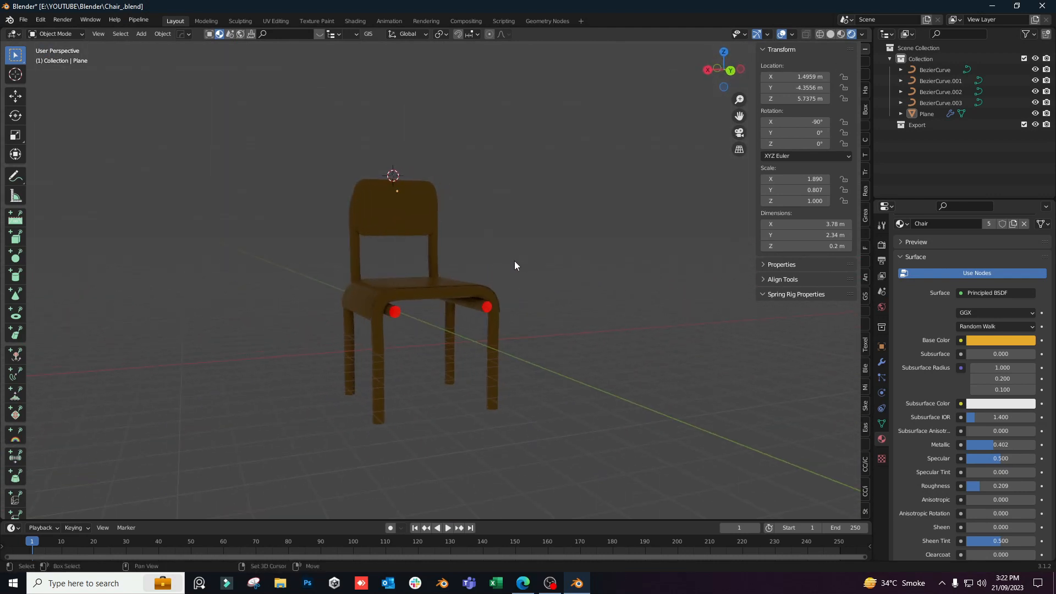
# Add a Sun light and raise it along Z to about 9.12 m, above the chair.
pyautogui.hotkey('shift', 'a')
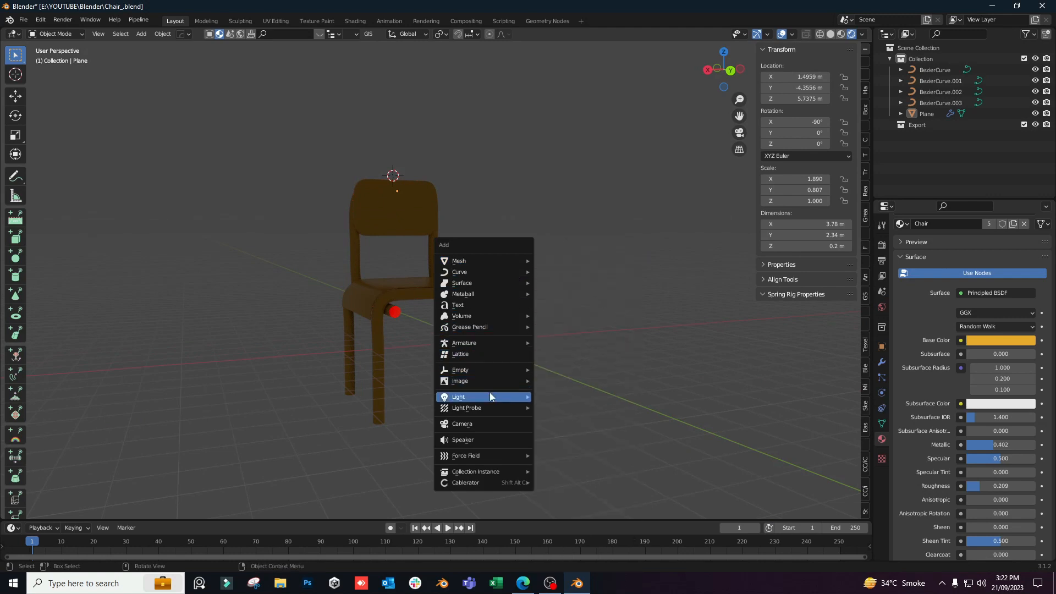
pyautogui.moveTo(490, 394)
pyautogui.click(550, 408)
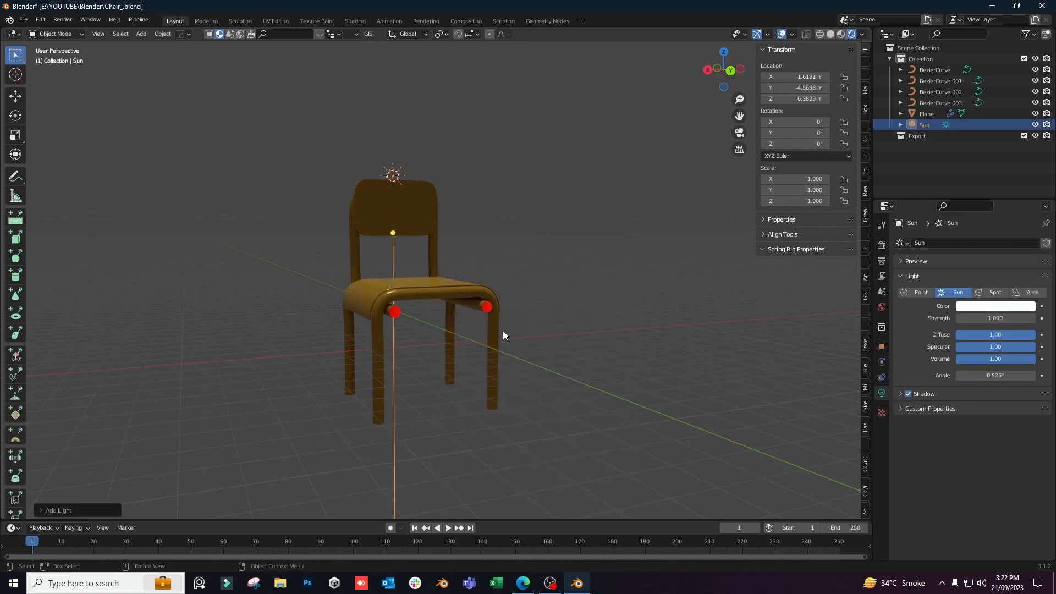
pyautogui.moveTo(502, 331); pyautogui.dragTo(510, 315, button='middle')
pyautogui.press('g')
pyautogui.press('z')
pyautogui.click(529, 258)
# Rotate the sun light about -41° around X and set its strength to 3.
pyautogui.press('r')
pyautogui.press('x')
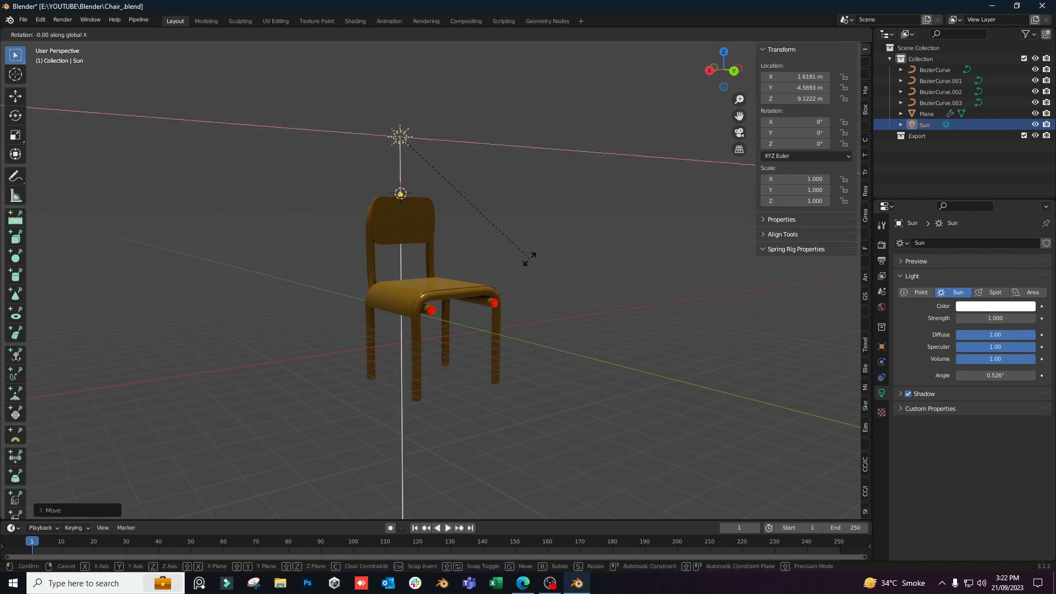
pyautogui.click(413, 278)
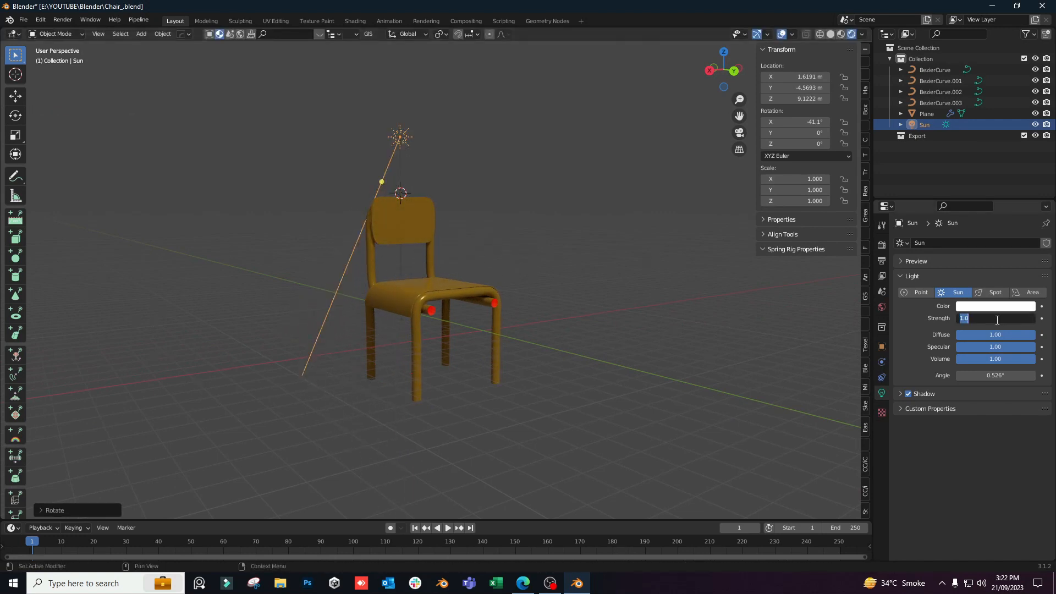
pyautogui.press('Return')
pyautogui.scroll(3, 556, 327)
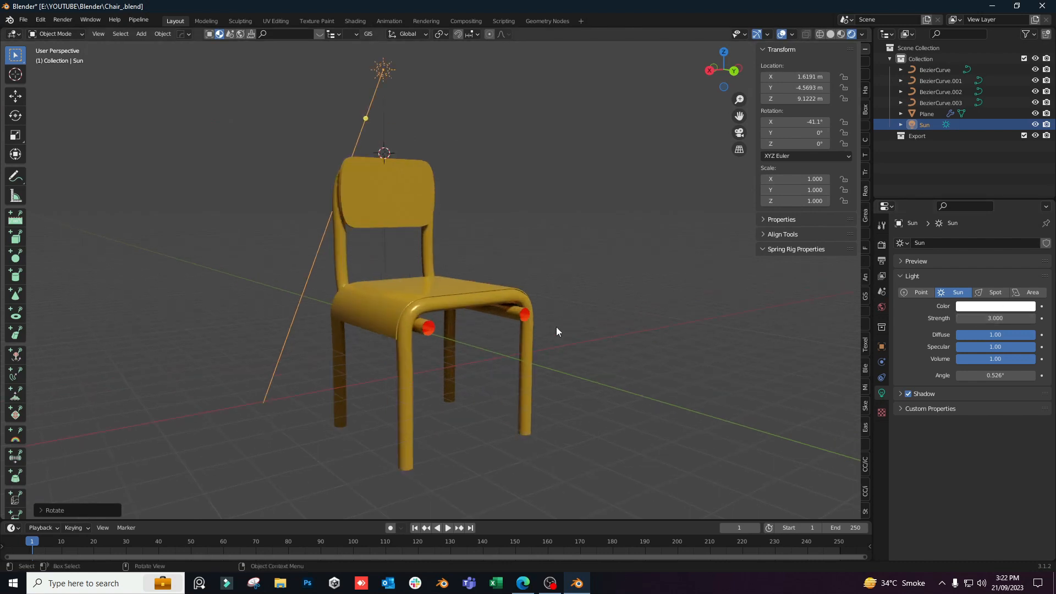
# Rotate the sun light about -37° around the global Z axis.
pyautogui.moveTo(556, 327); pyautogui.dragTo(556, 367, button='middle')
pyautogui.press('r')
pyautogui.press('z')
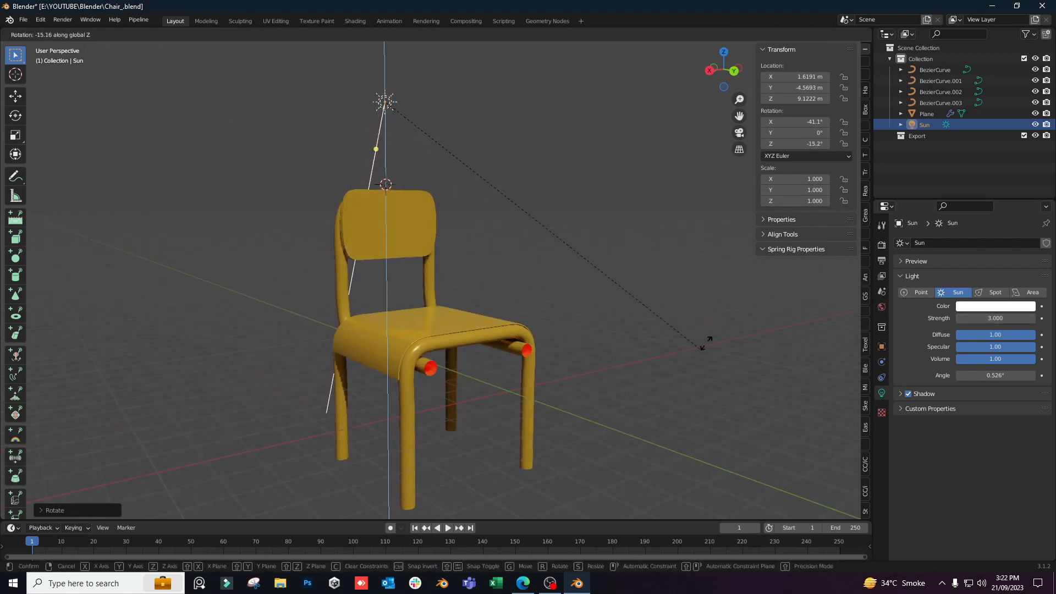
pyautogui.click(851, 237)
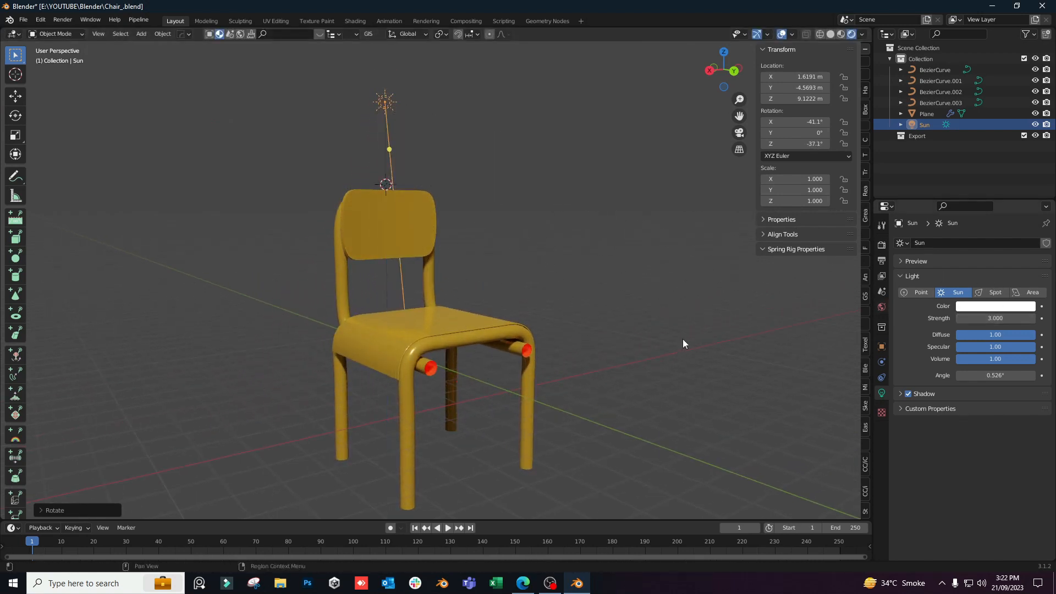
# Enable Fill Caps on the backrest tube curve to close its open ends under the seat.
pyautogui.moveTo(682, 339); pyautogui.dragTo(483, 332, button='middle')
pyautogui.click(483, 332)
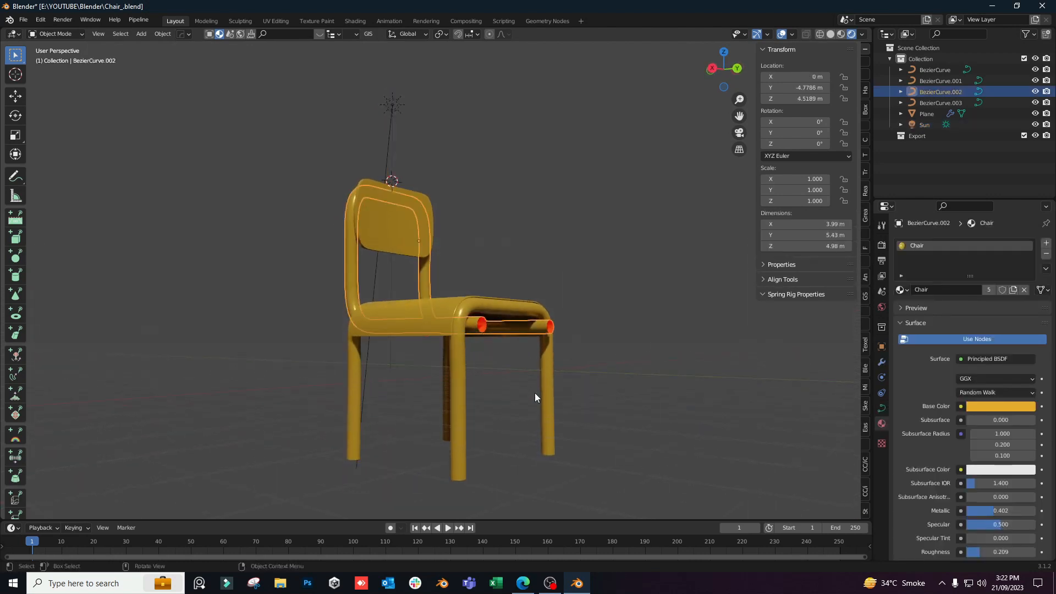
pyautogui.scroll(3, 538, 373)
pyautogui.moveTo(536, 364); pyautogui.dragTo(451, 334, button='middle')
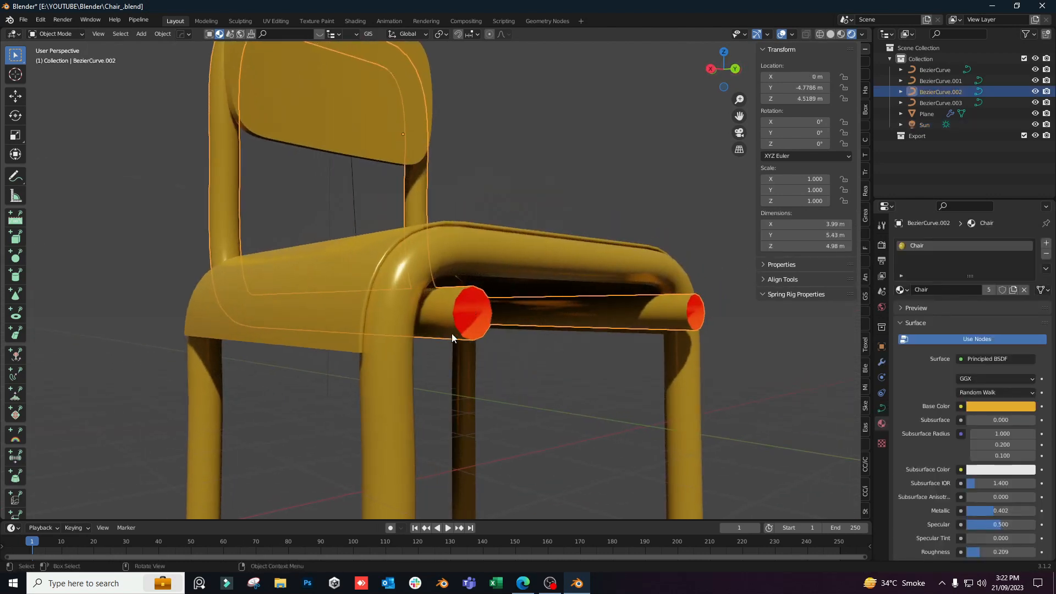
pyautogui.scroll(-2, 606, 349)
pyautogui.click(882, 407)
pyautogui.scroll(-5, 974, 442)
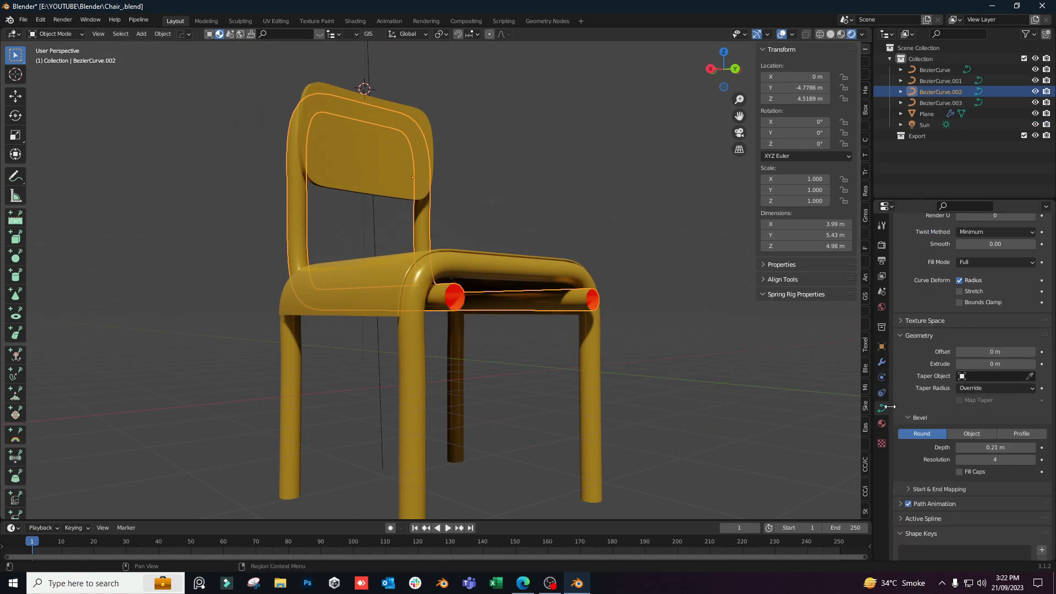
pyautogui.click(959, 472)
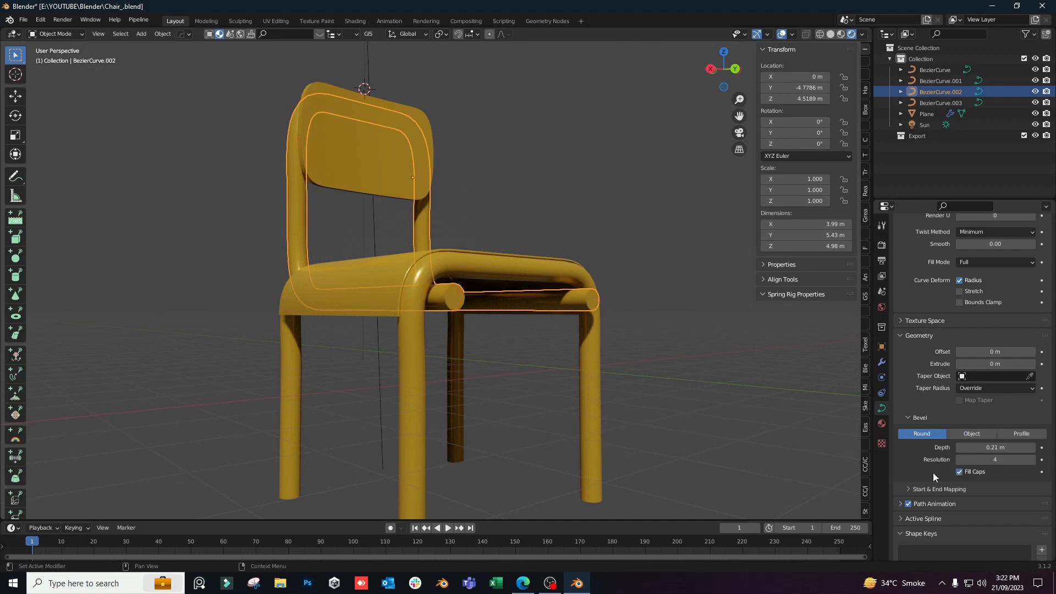
# Enable Fill Caps on both leg curves to close the open bottoms of the chair legs, then deselect everything.
pyautogui.moveTo(715, 396); pyautogui.dragTo(649, 376, button='middle')
pyautogui.click(602, 440)
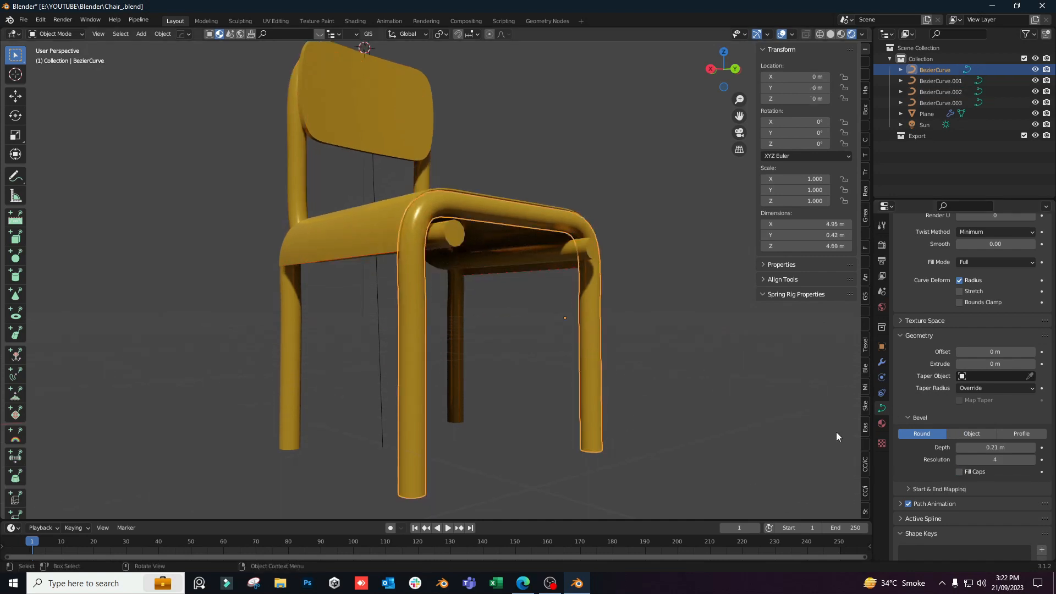
pyautogui.moveTo(567, 434); pyautogui.dragTo(573, 405, button='middle')
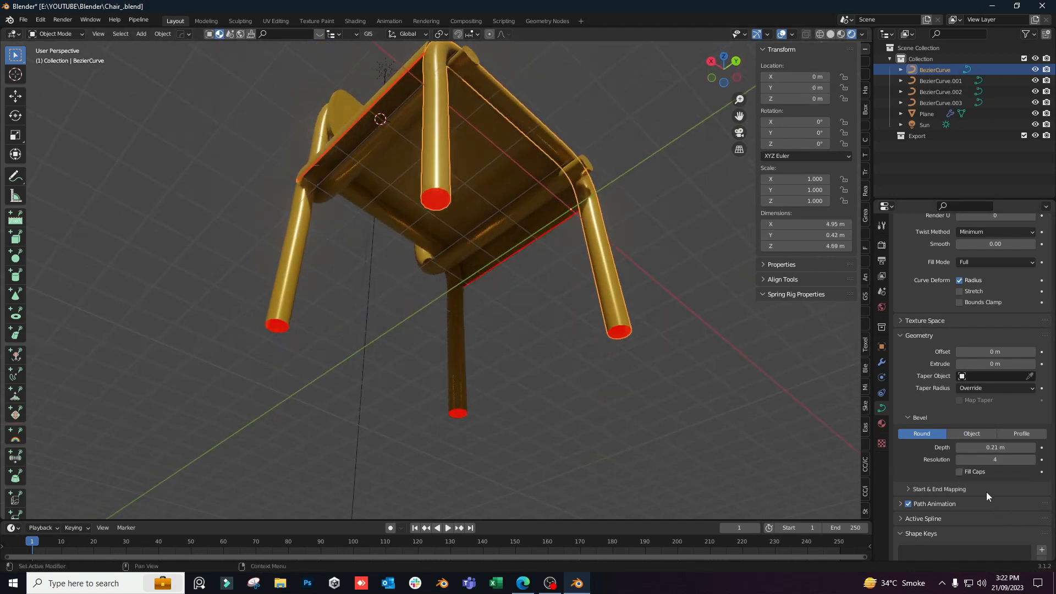
pyautogui.click(968, 473)
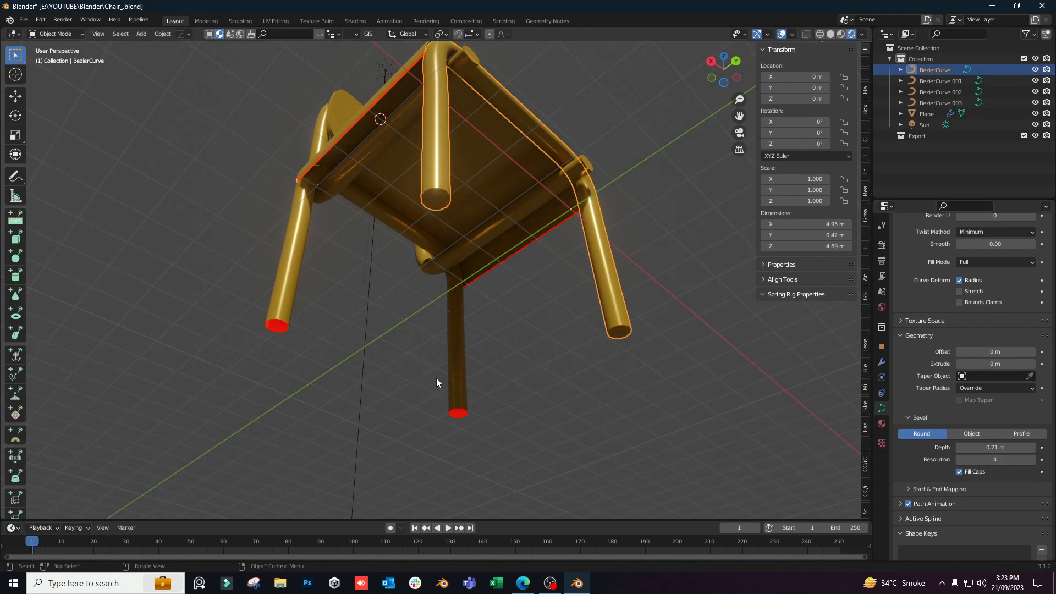
pyautogui.click(458, 391)
pyautogui.click(967, 473)
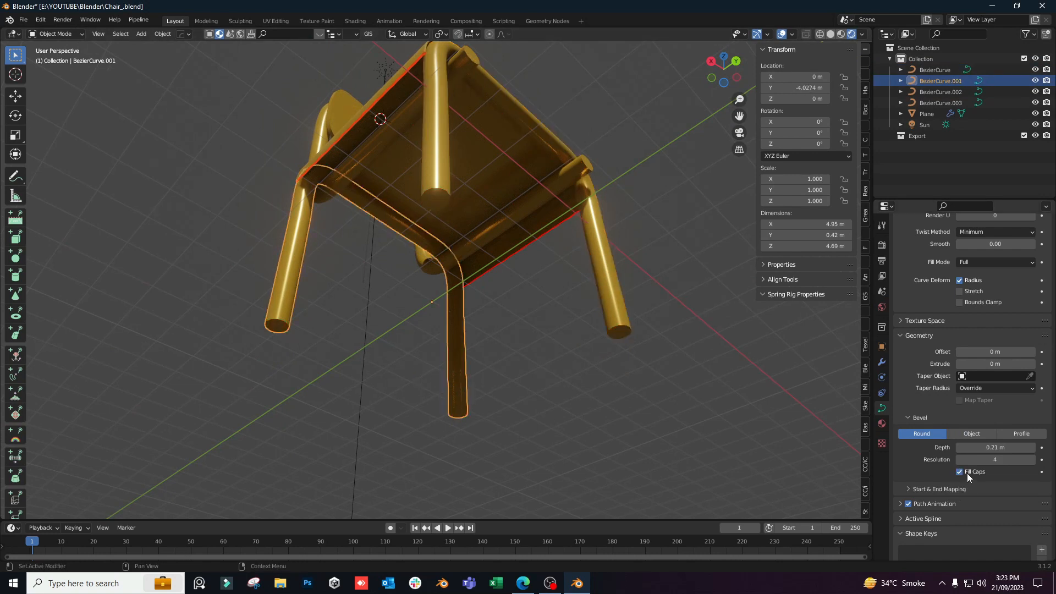
pyautogui.moveTo(515, 277); pyautogui.dragTo(546, 336, button='middle')
pyautogui.click(628, 349)
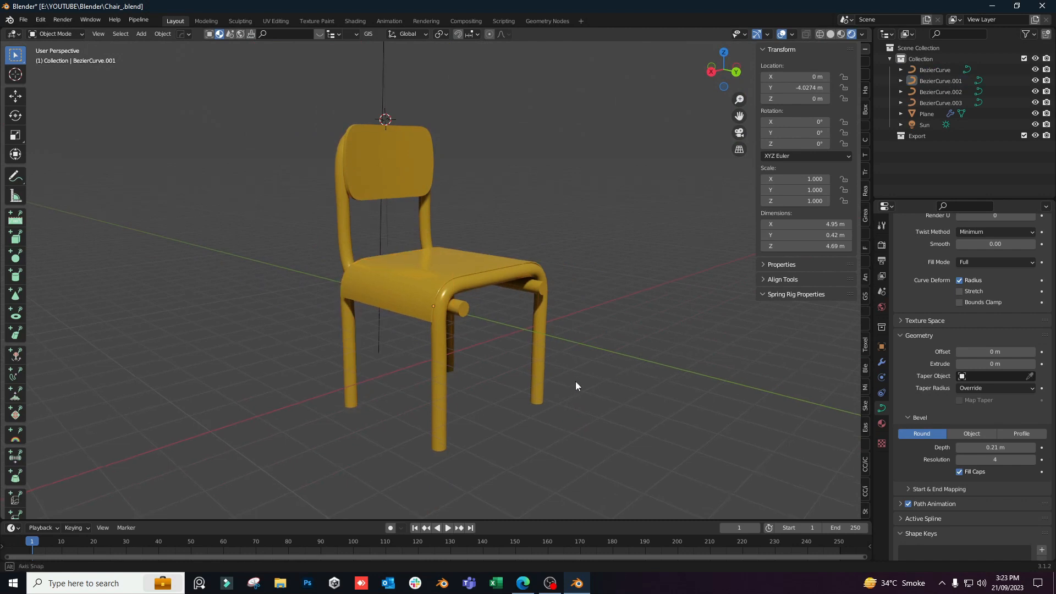
# Add a mesh plane, scale it to about 18.8 m, and lower it along Z to about -2.63 m beneath the chair.
pyautogui.moveTo(576, 381); pyautogui.dragTo(540, 302, button='middle')
pyautogui.hotkey('shift', 'a')
pyautogui.moveTo(492, 167)
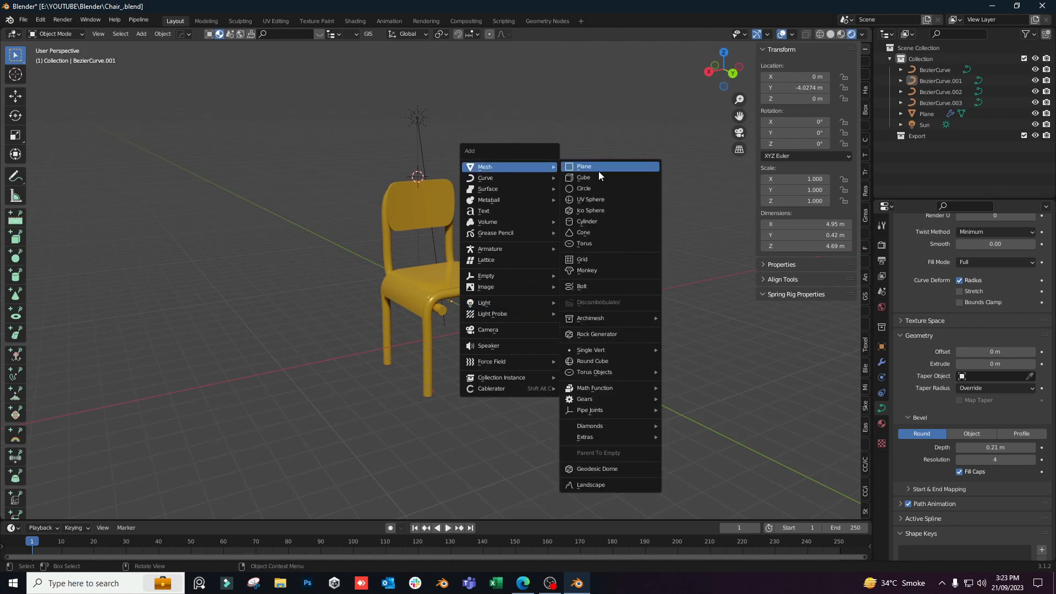
pyautogui.click(598, 170)
pyautogui.press('s')
pyautogui.click(395, 264)
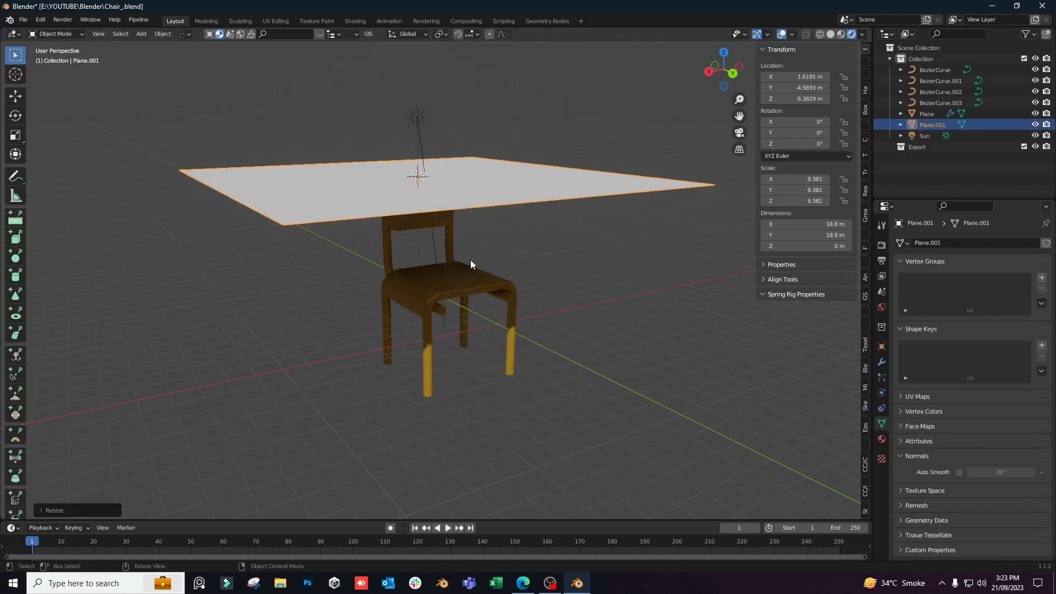
pyautogui.press('g')
pyautogui.press('z')
pyautogui.click(561, 434)
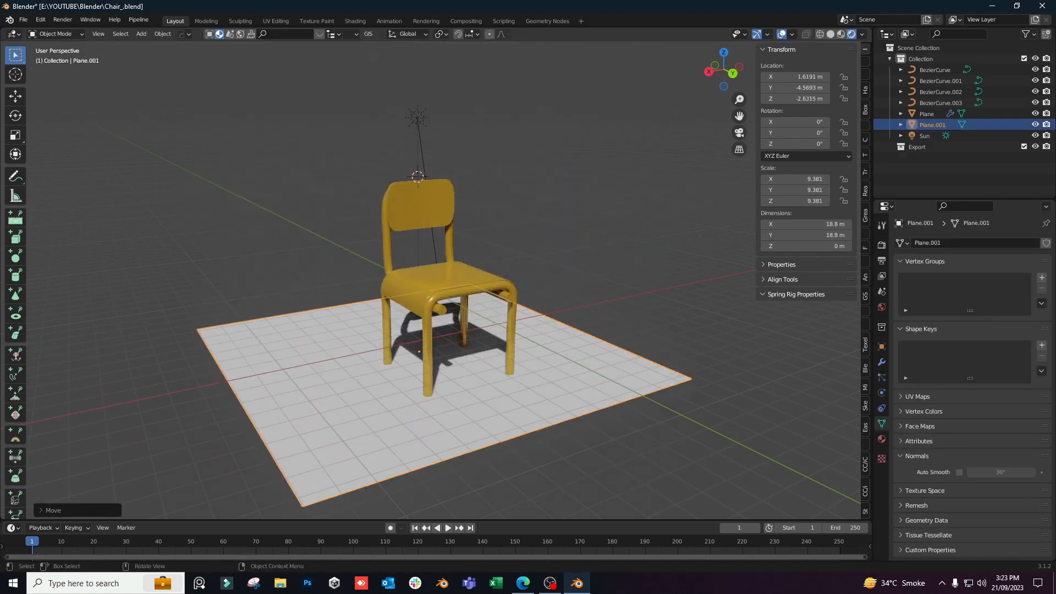
# Enlarge the floor plane to about 56.2 m and shift it along X to about -10.7 m and backward along Y.
pyautogui.press('s')
pyautogui.click(583, 442)
pyautogui.press('g')
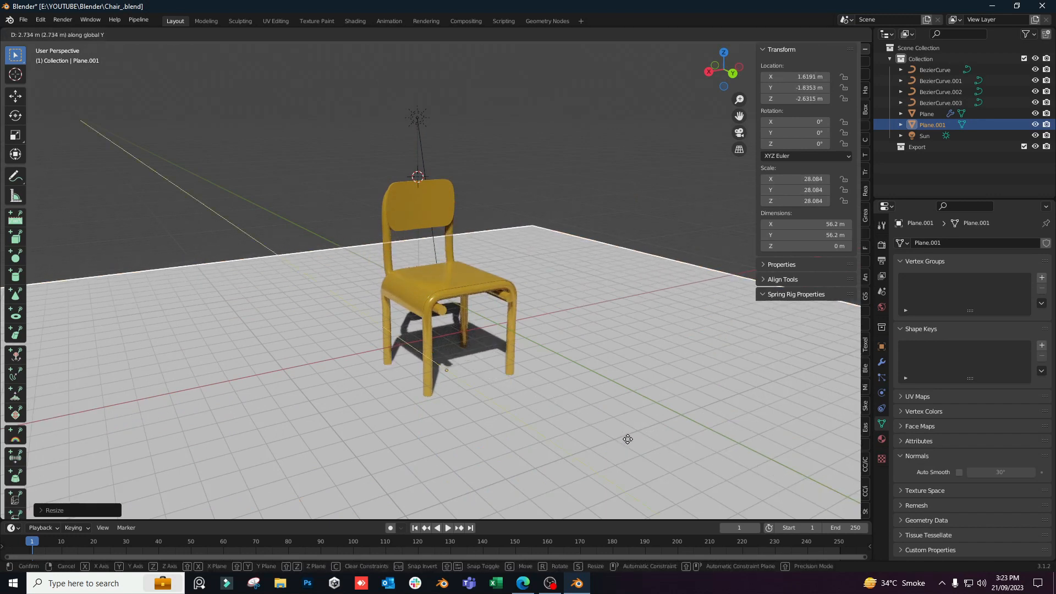
pyautogui.press('x')
pyautogui.press('x')
pyautogui.click(747, 381)
pyautogui.press('g')
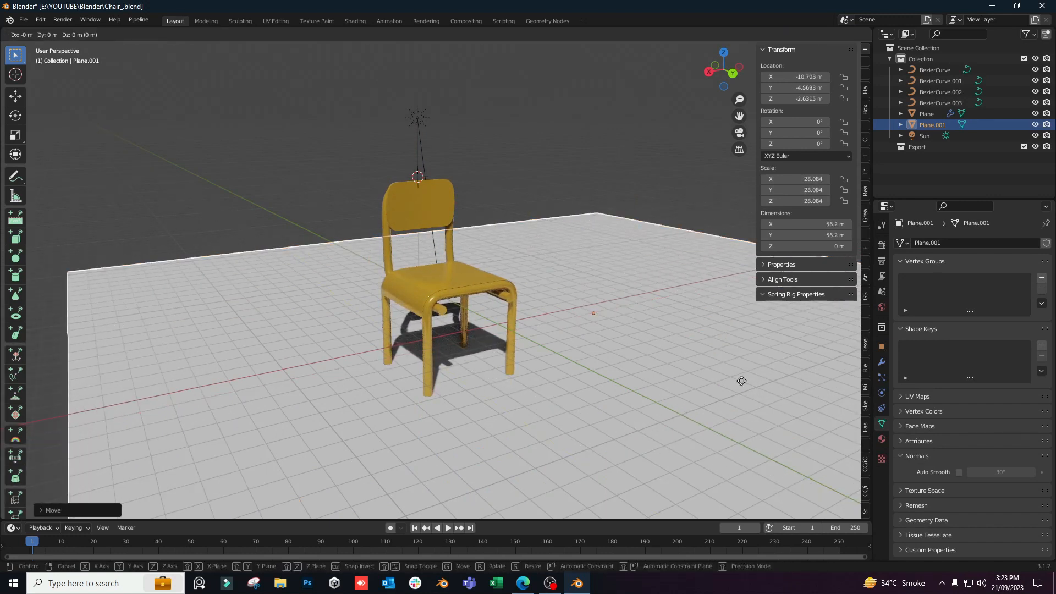
pyautogui.press('y')
pyautogui.click(546, 351)
# Move the floor plane along Y to about -15.1 m and enlarge it to about 131 m.
pyautogui.keyDown('shift'); pyautogui.moveTo(597, 369); pyautogui.dragTo(555, 417, button='middle'); pyautogui.keyUp('shift')
pyautogui.scroll(2, 620, 395)
pyautogui.scroll(-5, 565, 414)
pyautogui.scroll(5, 584, 376)
pyautogui.press('g')
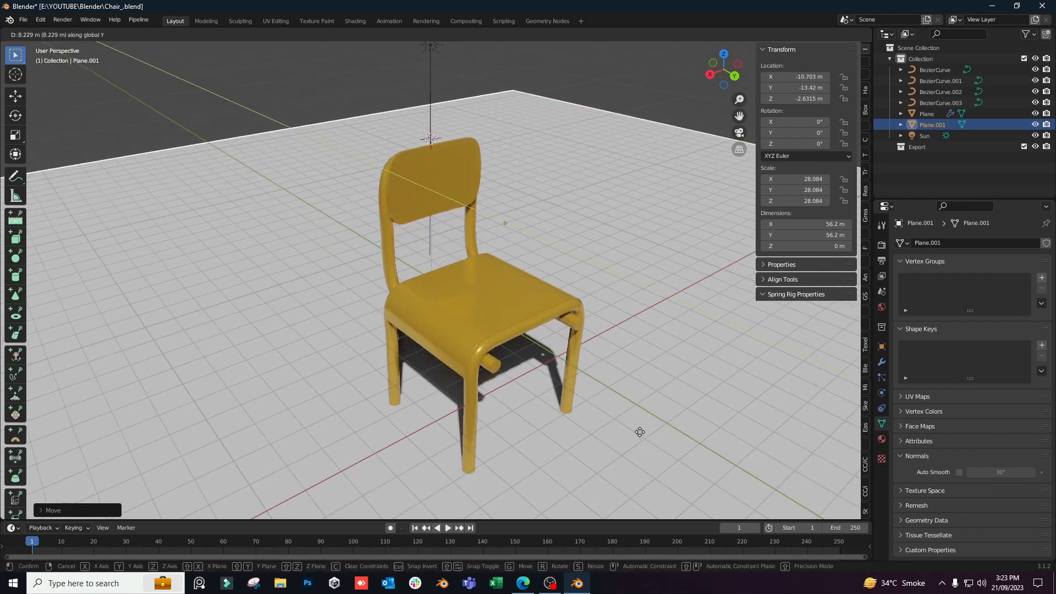
pyautogui.click(655, 431)
pyautogui.press('s')
pyautogui.click(463, 468)
# Add a camera, align it to a three-quarter view of the chair, and shift it to frame more of the chair.
pyautogui.scroll(-2, 467, 409)
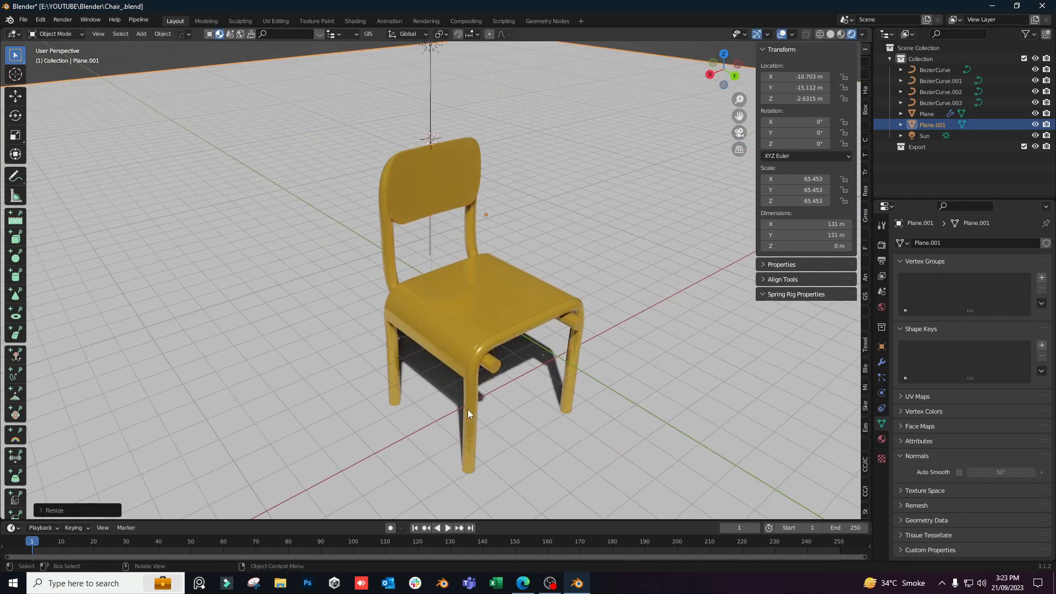
pyautogui.moveTo(469, 405); pyautogui.dragTo(504, 399, button='middle')
pyautogui.scroll(1, 501, 391)
pyautogui.hotkey('shift', 'a')
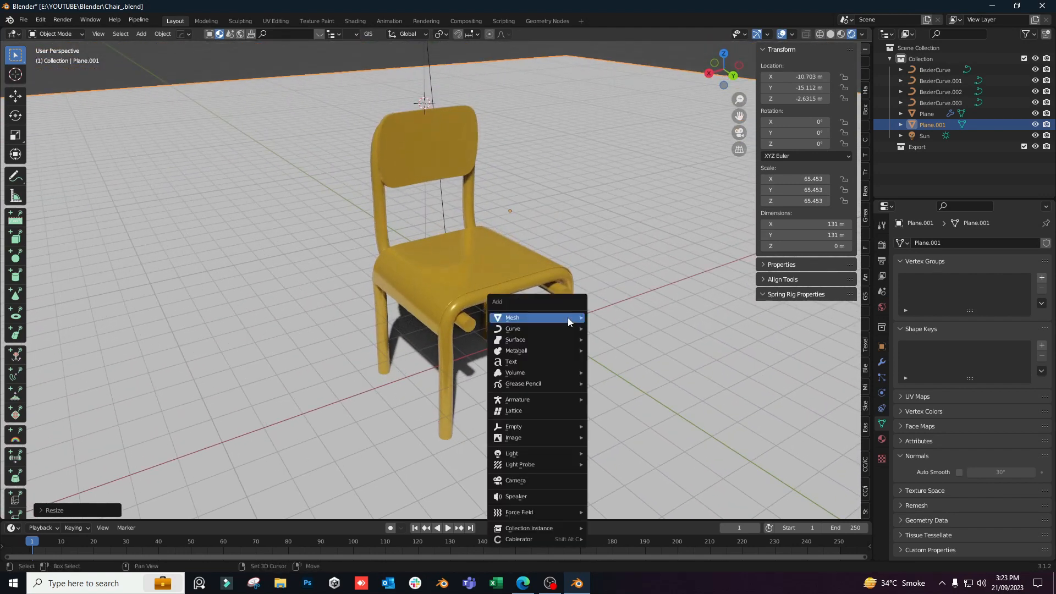
pyautogui.click(530, 480)
pyautogui.scroll(-2, 527, 420)
pyautogui.scroll(1, 532, 354)
pyautogui.scroll(1, 531, 354)
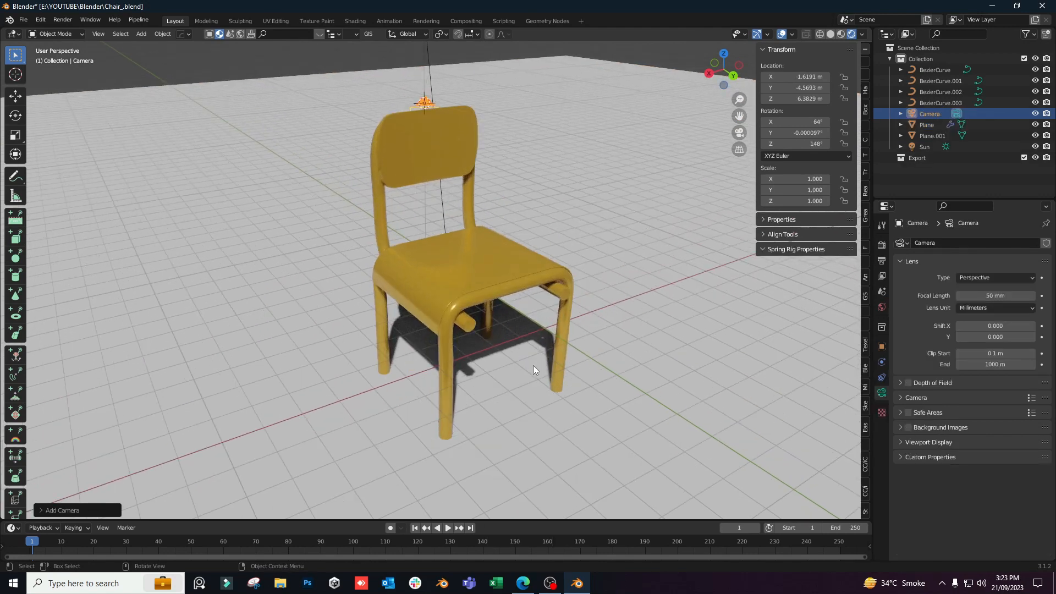
pyautogui.press('ctrl+alt+KP_0')
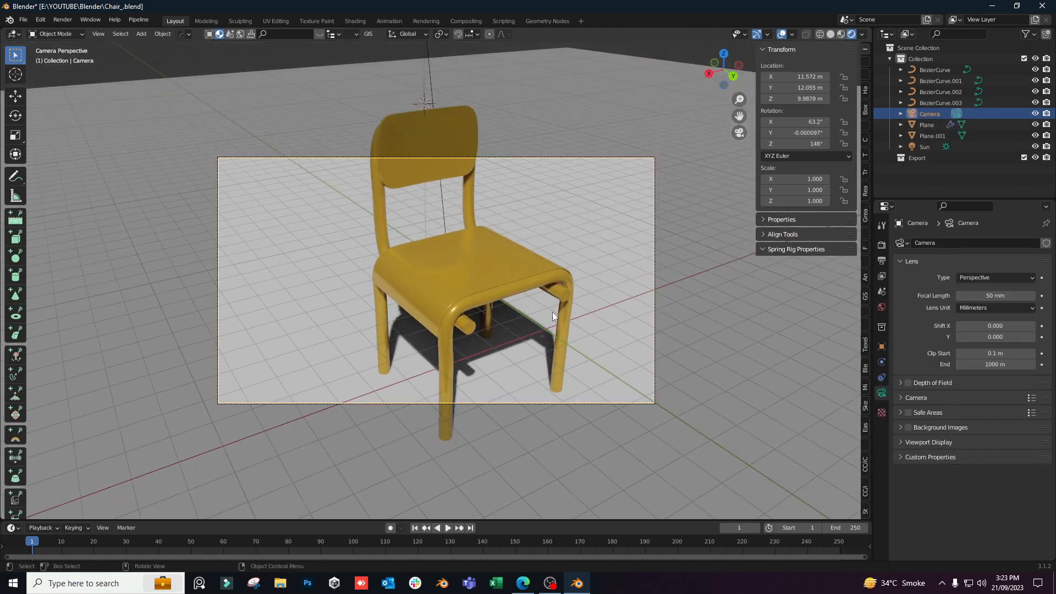
pyautogui.press('g')
# Set the render engine to Cycles and its device to GPU Compute.
pyautogui.click(882, 247)
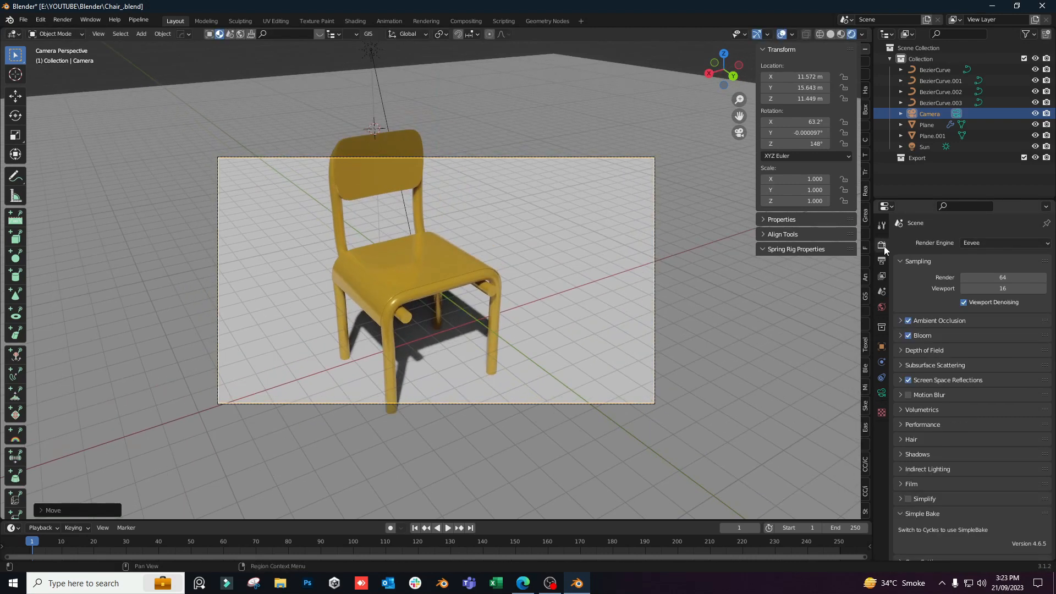
pyautogui.click(1005, 243)
pyautogui.click(979, 281)
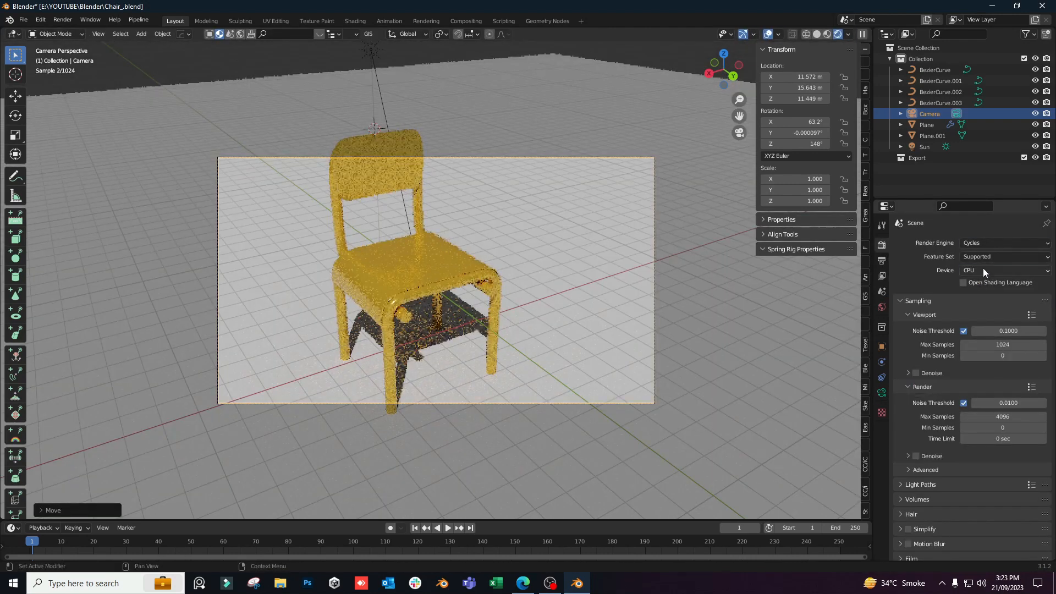
pyautogui.click(982, 270)
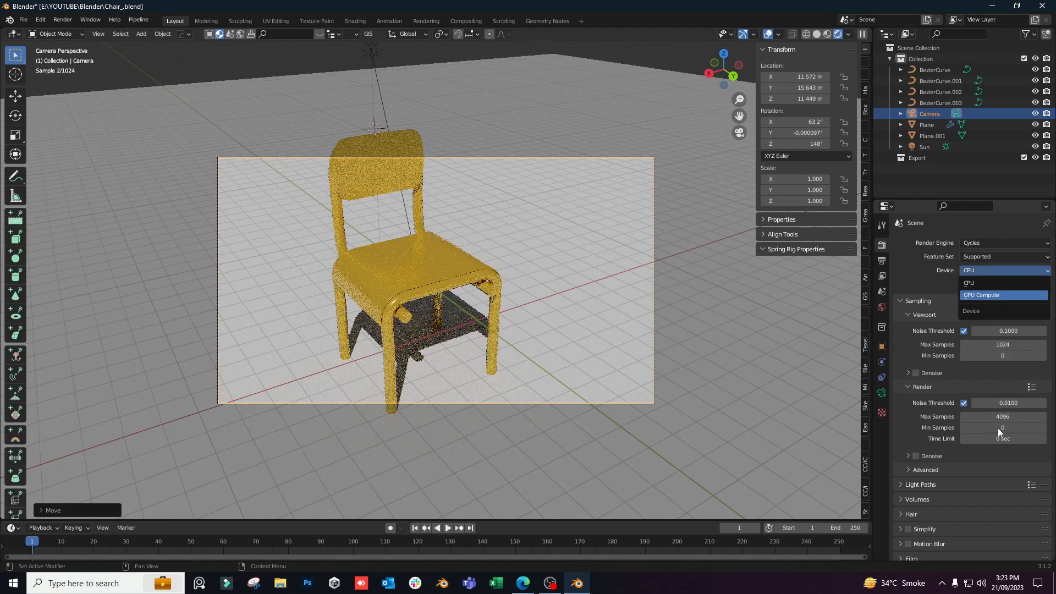
pyautogui.click(981, 294)
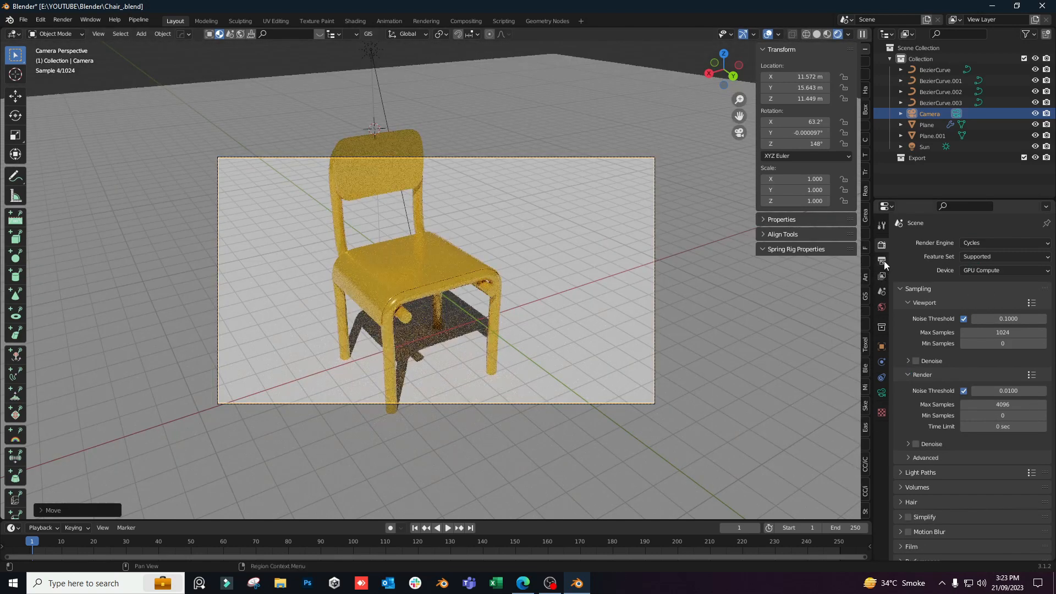
# Set the output resolution to 1024 × 1024 px.
pyautogui.click(883, 261)
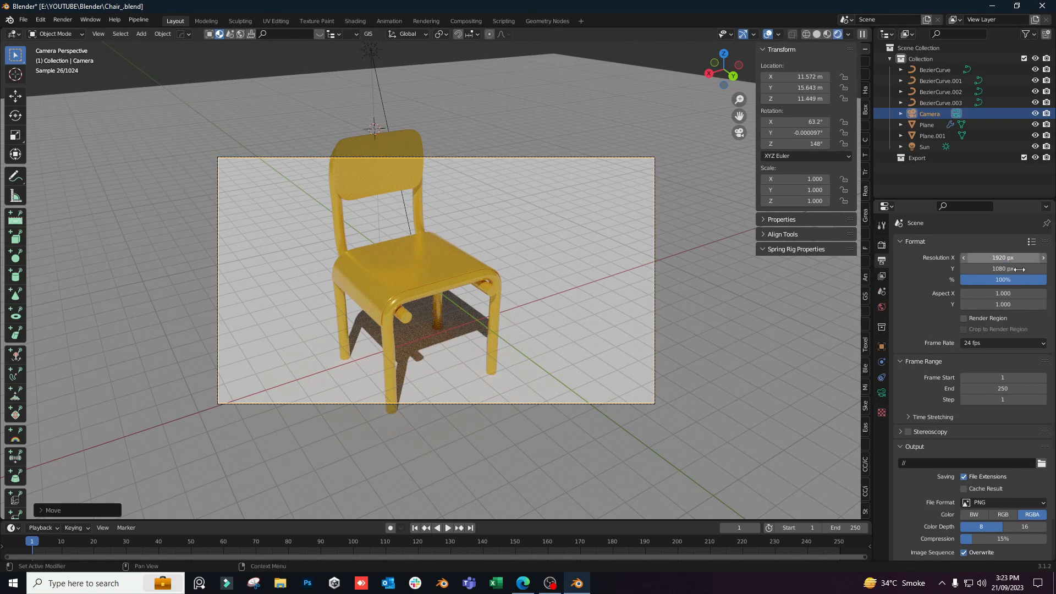
pyautogui.click(1004, 258)
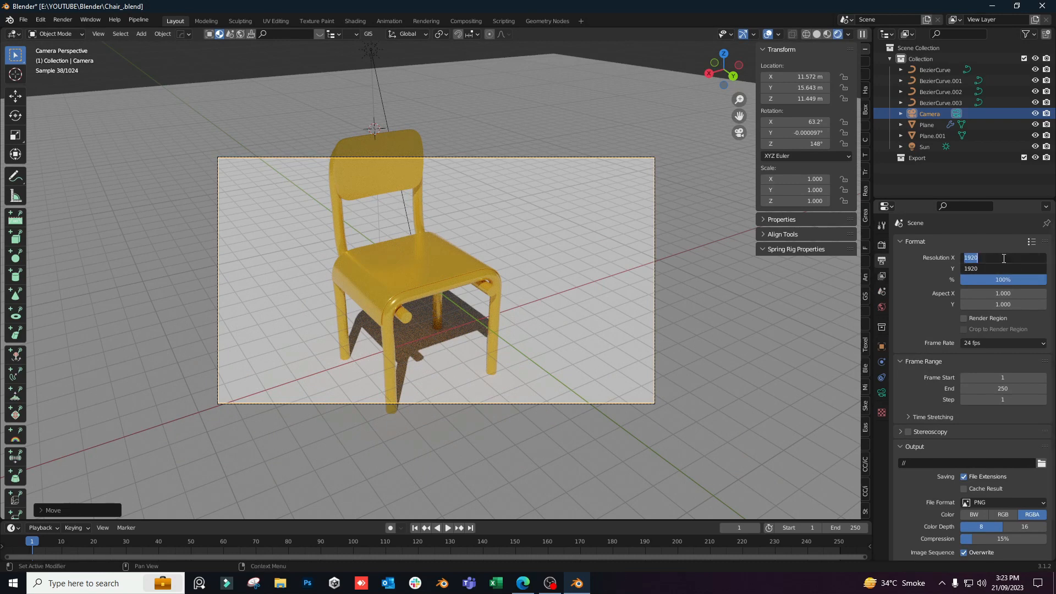
pyautogui.press('Return')
# Create a new material named Ground on the floor plane.
pyautogui.click(579, 412)
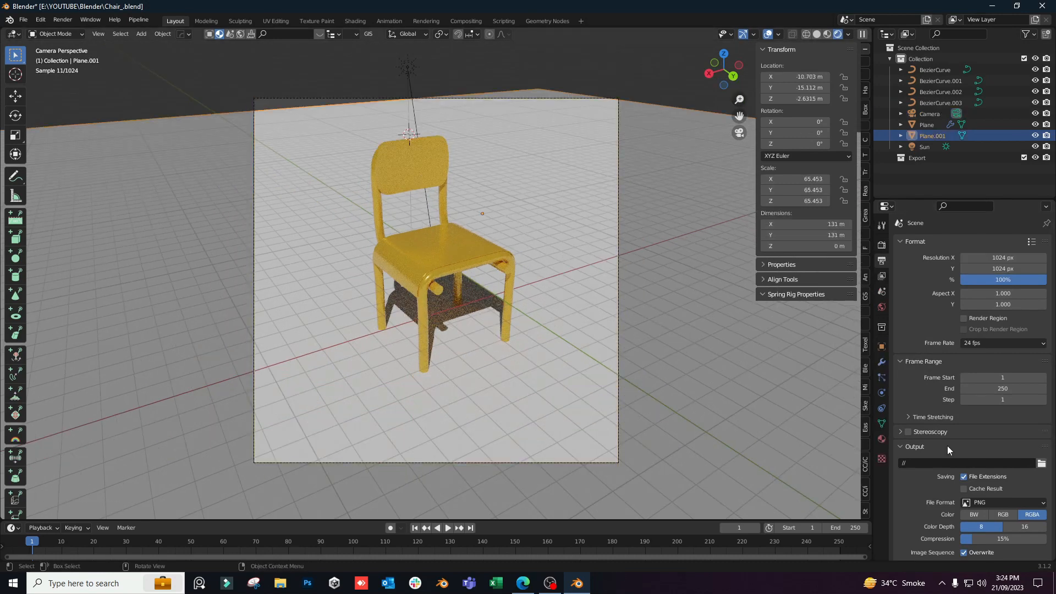
pyautogui.click(882, 439)
pyautogui.click(991, 292)
pyautogui.doubleClick(988, 291)
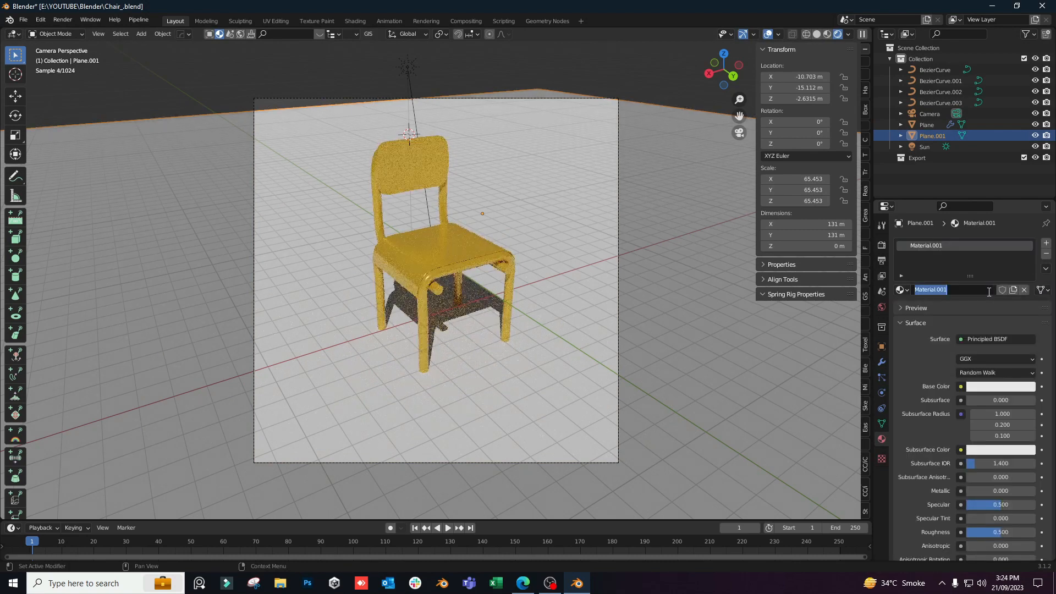
pyautogui.write('Ground')
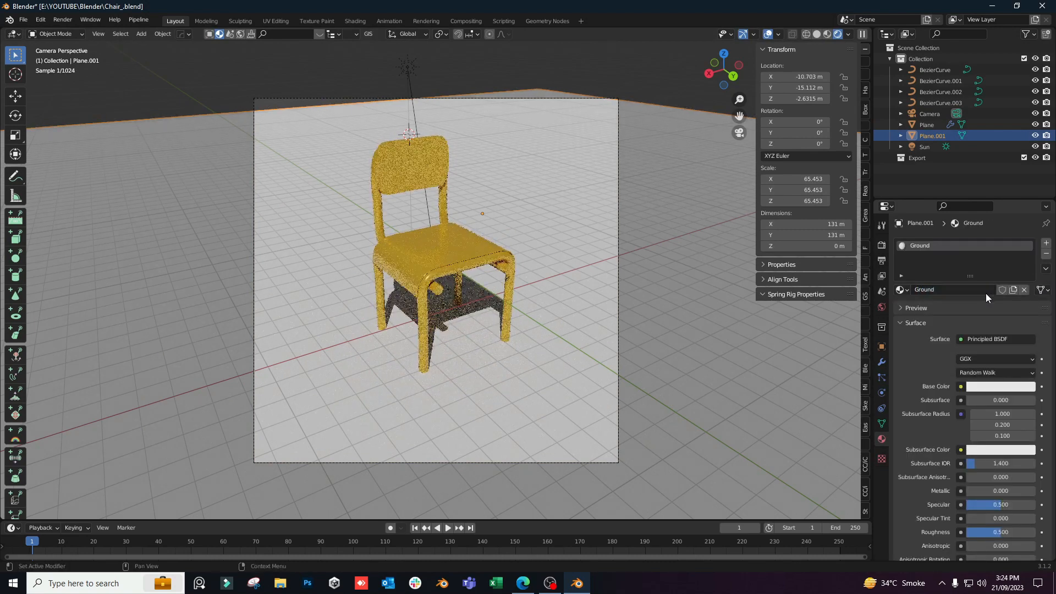
# Set the Ground material's base color to black.
pyautogui.click(988, 388)
pyautogui.moveTo(978, 270); pyautogui.dragTo(948, 297)
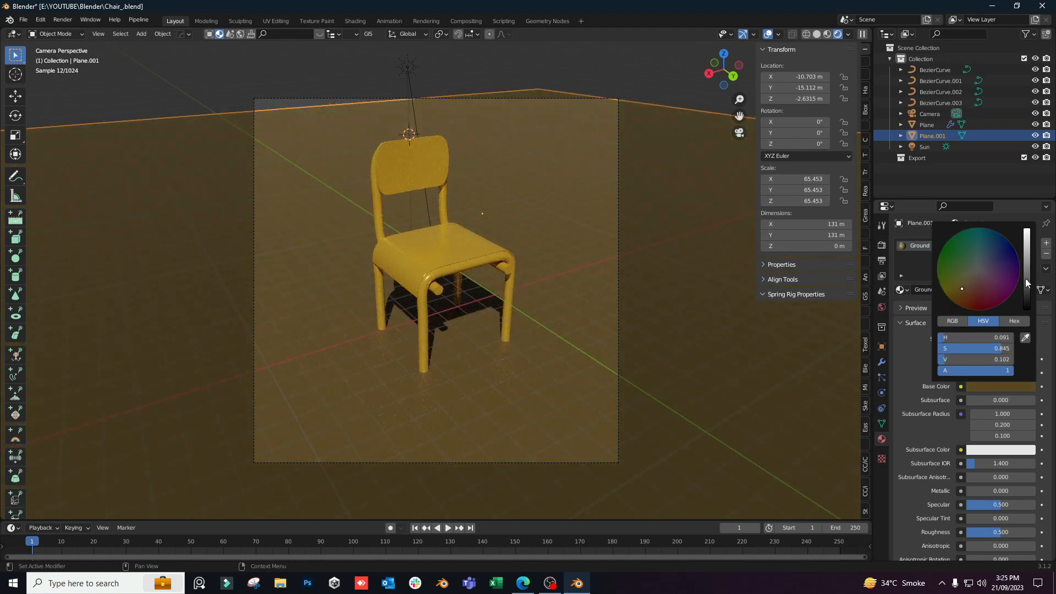
pyautogui.moveTo(1026, 278); pyautogui.dragTo(1026, 308)
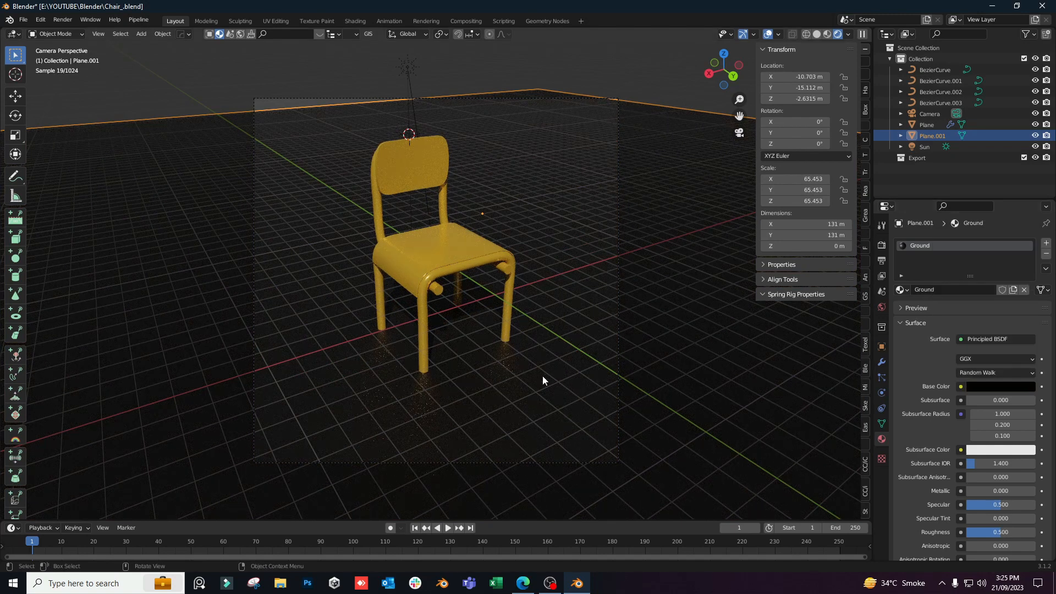
# Move the ground plane about -33.7 m along global Y and -9.85 m along global X, and save the file.
pyautogui.press('g')
pyautogui.press('y')
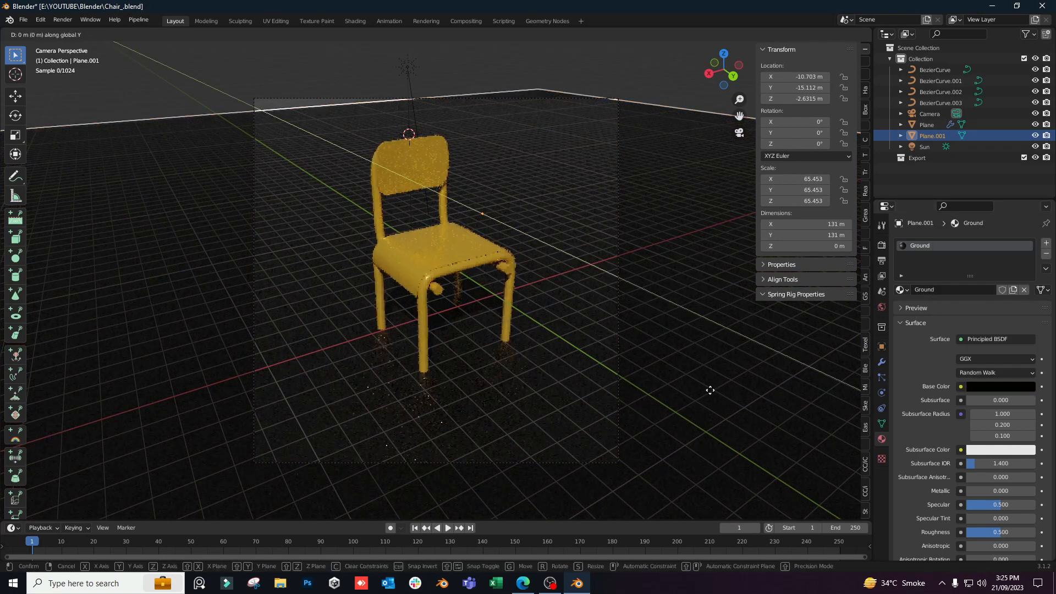
pyautogui.click(554, 314)
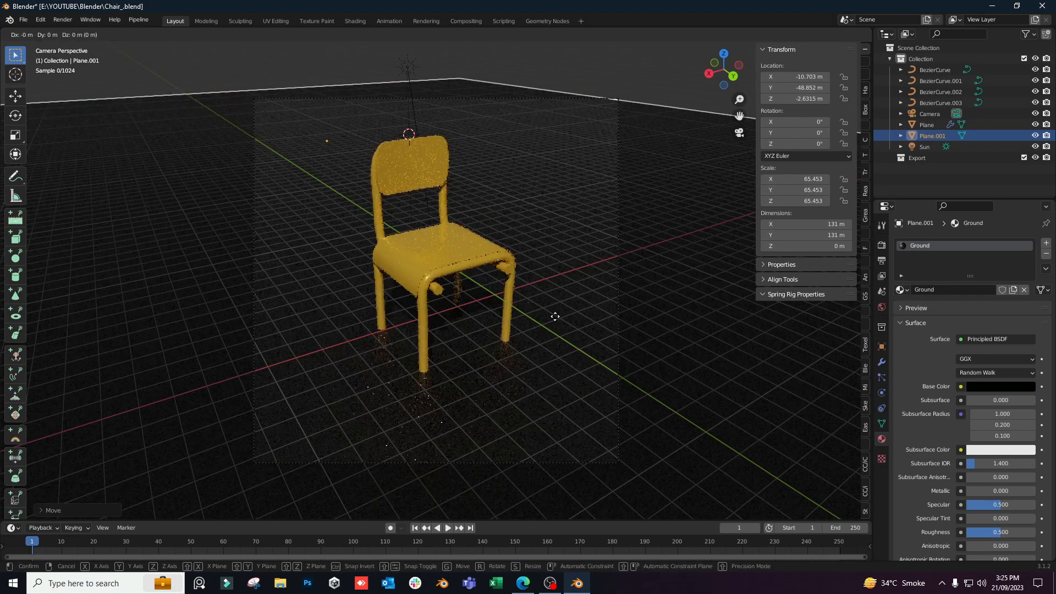
pyautogui.press('g')
pyautogui.press('x')
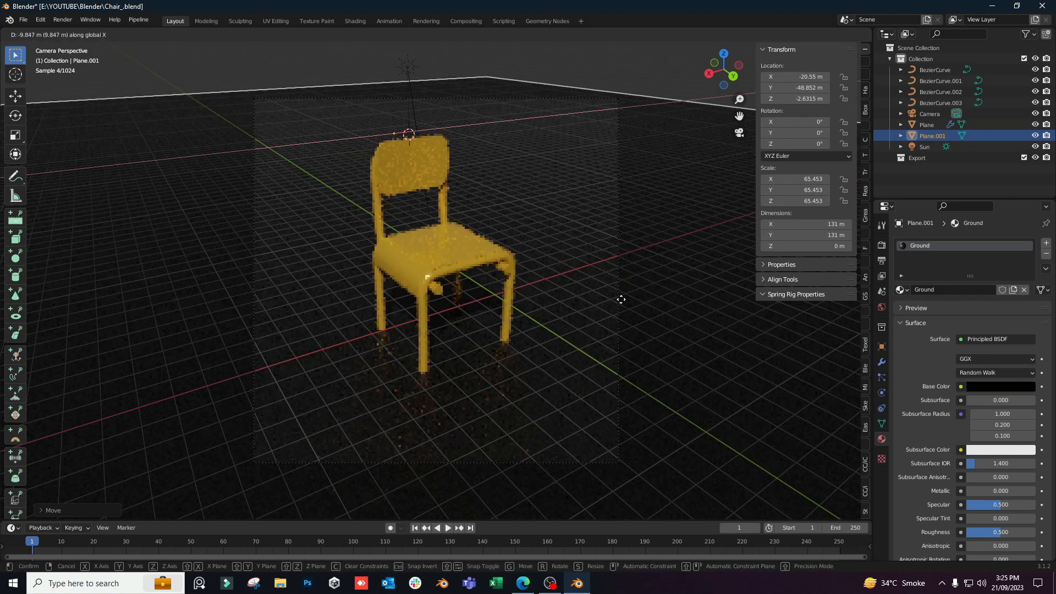
pyautogui.click(616, 299)
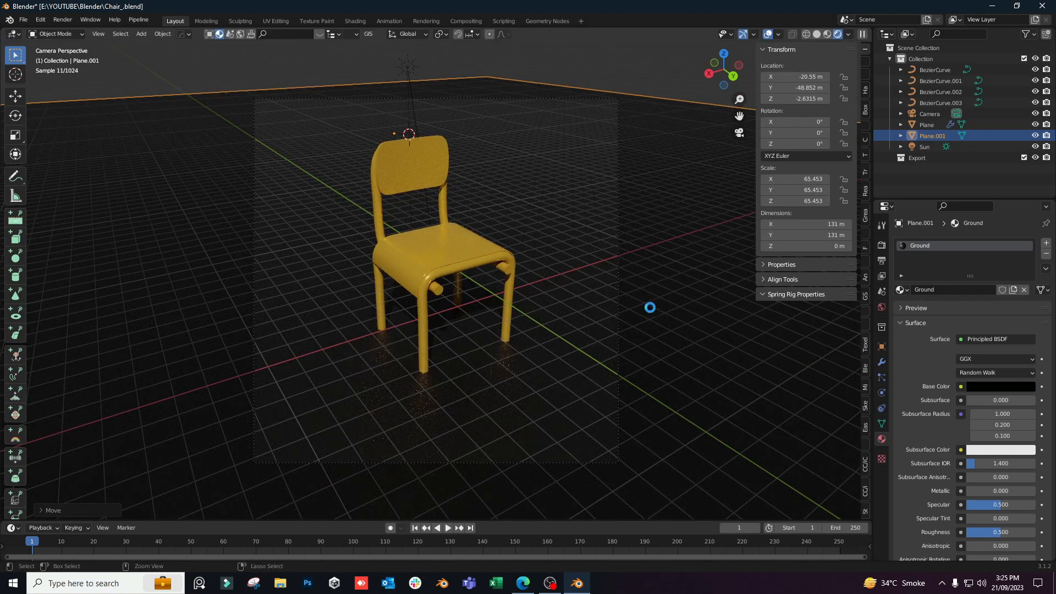
pyautogui.hotkey('ctrl', 's')
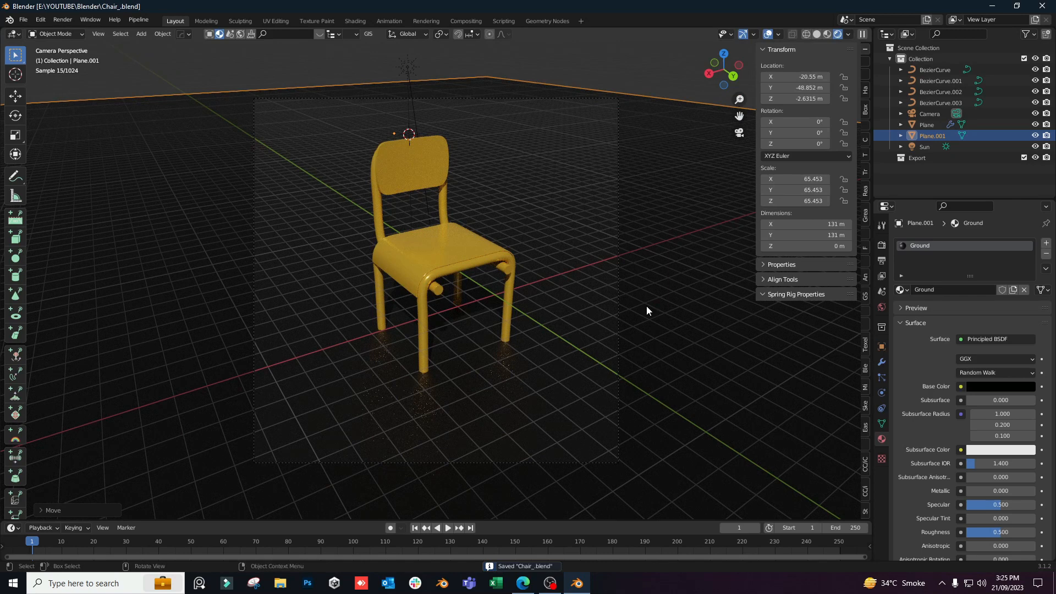
# With the viewport in solid shading, enable render denoising and set the render max samples to 1024.
pyautogui.click(816, 34)
pyautogui.click(882, 246)
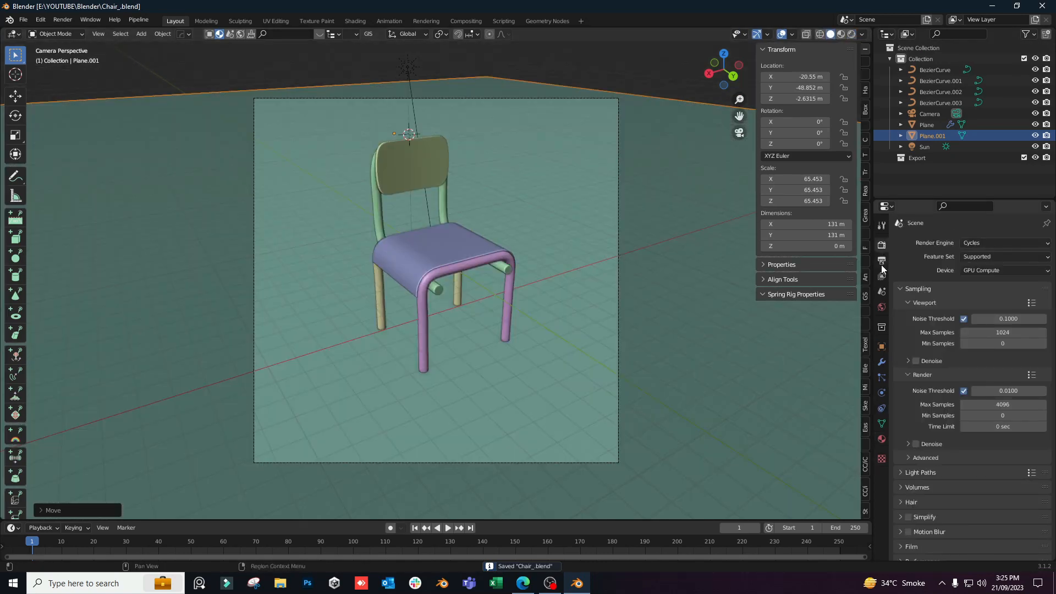
pyautogui.click(912, 444)
pyautogui.click(915, 443)
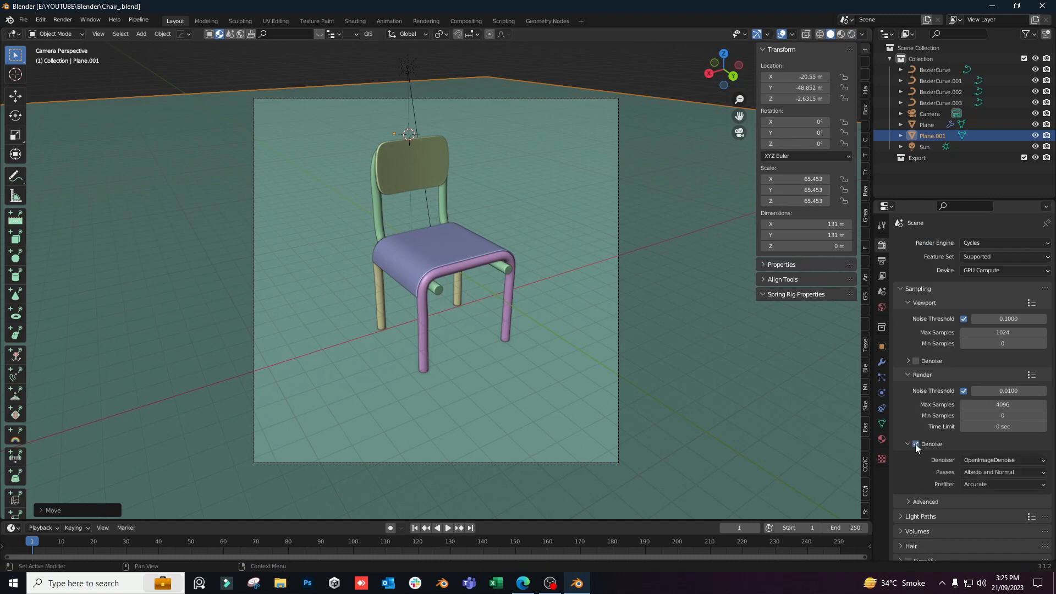
pyautogui.click(906, 443)
pyautogui.click(993, 405)
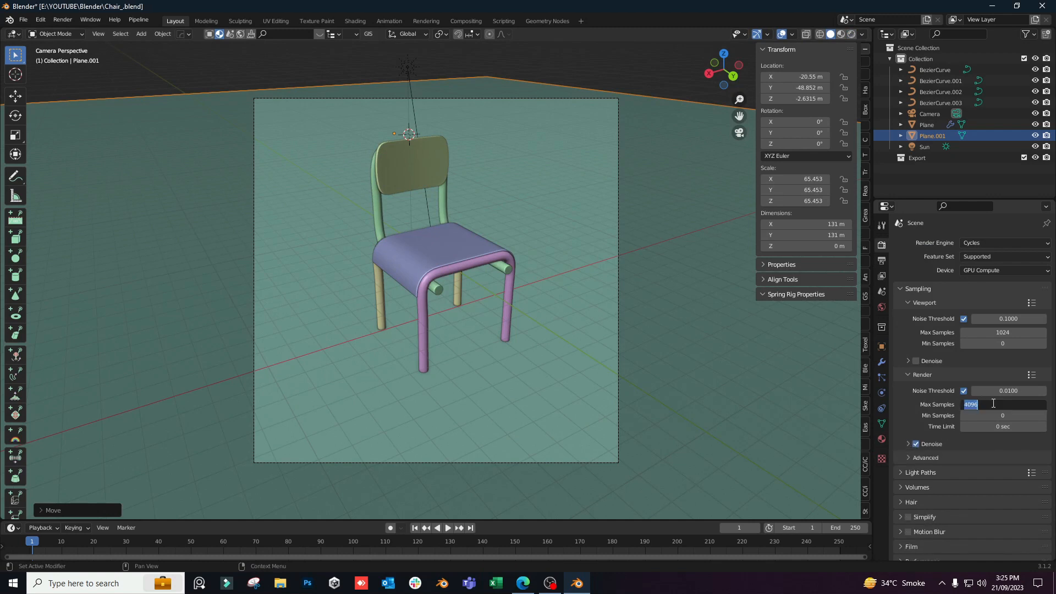
pyautogui.write('1024')
pyautogui.press('Return')
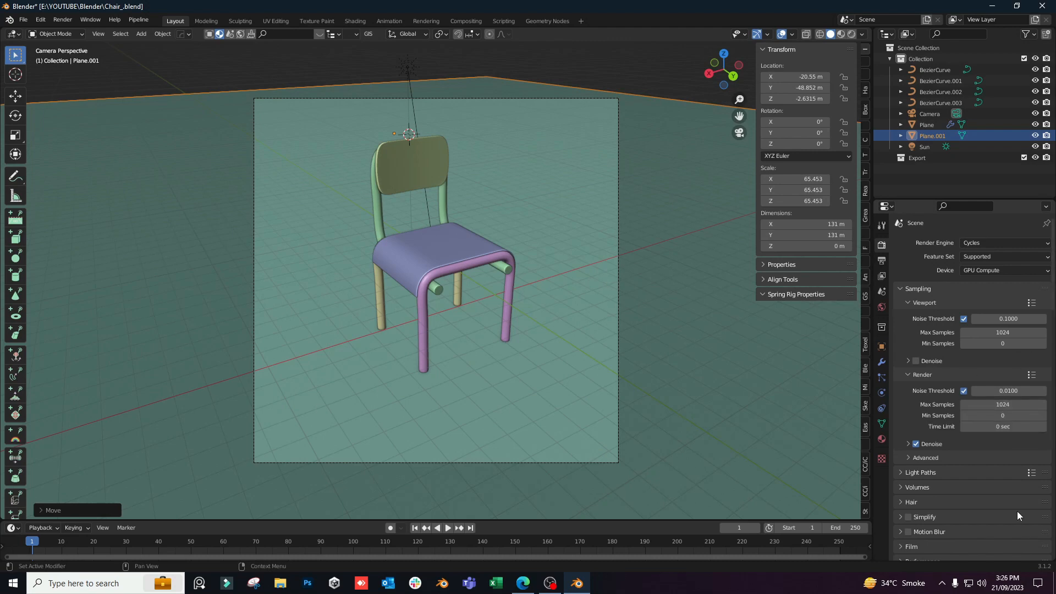
# Render the still image of the chair and inspect the result up close.
pyautogui.click(64, 19)
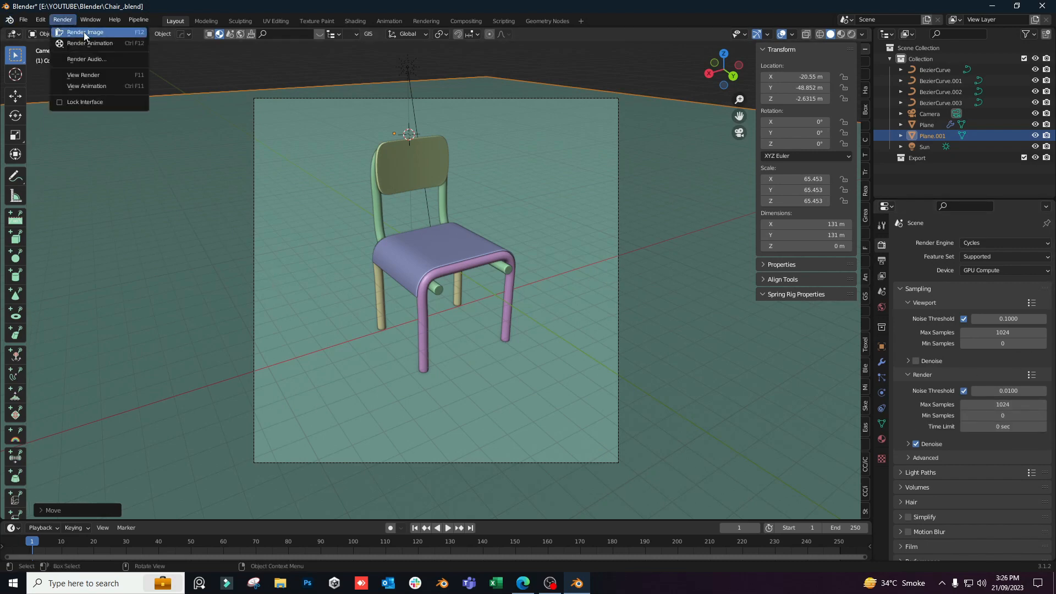
pyautogui.click(77, 34)
pyautogui.scroll(2, 379, 282)
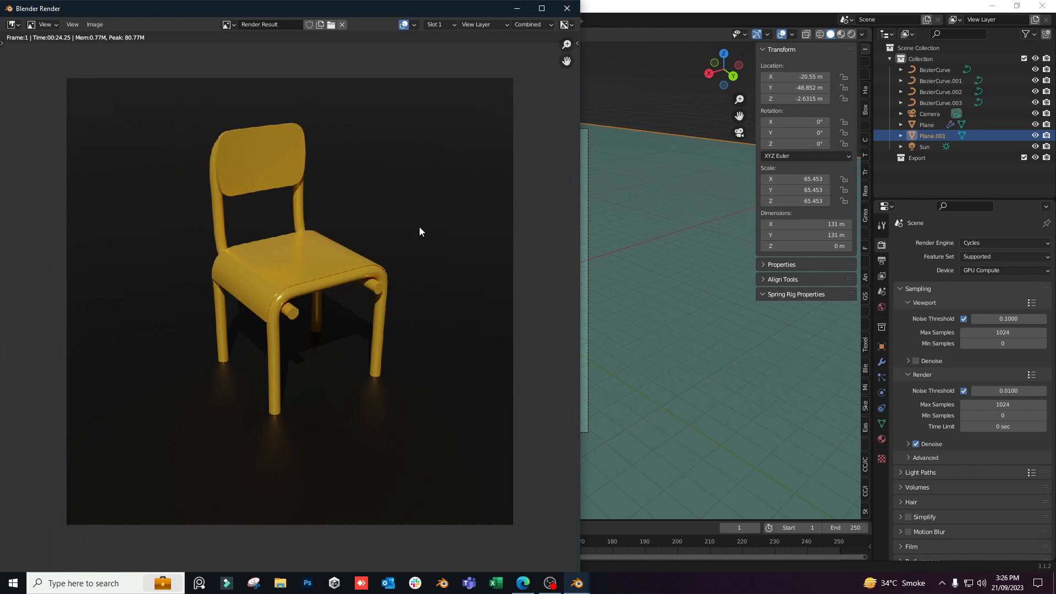
pyautogui.scroll(1, 411, 269)
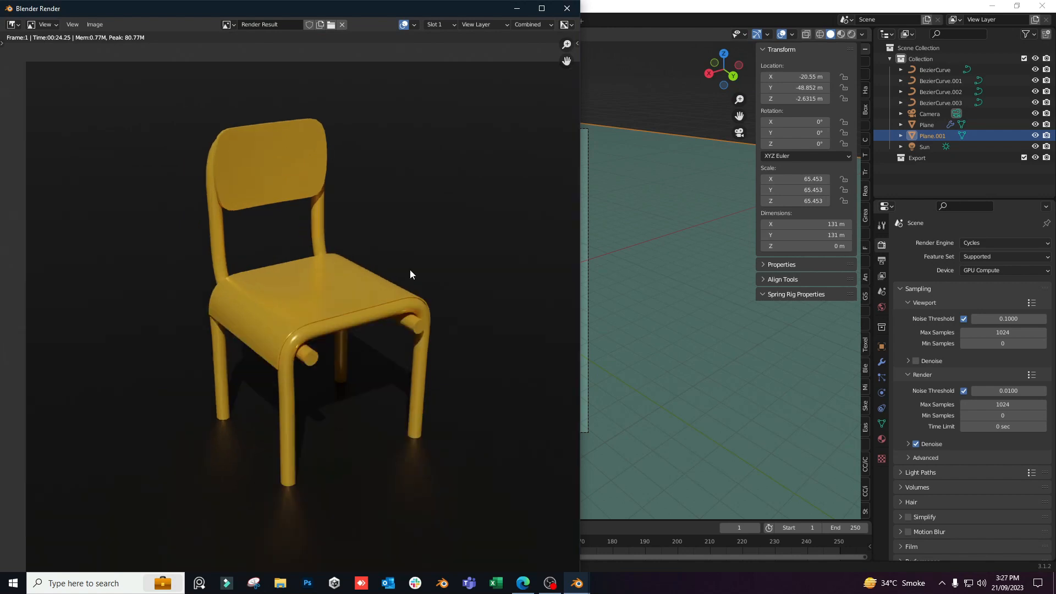